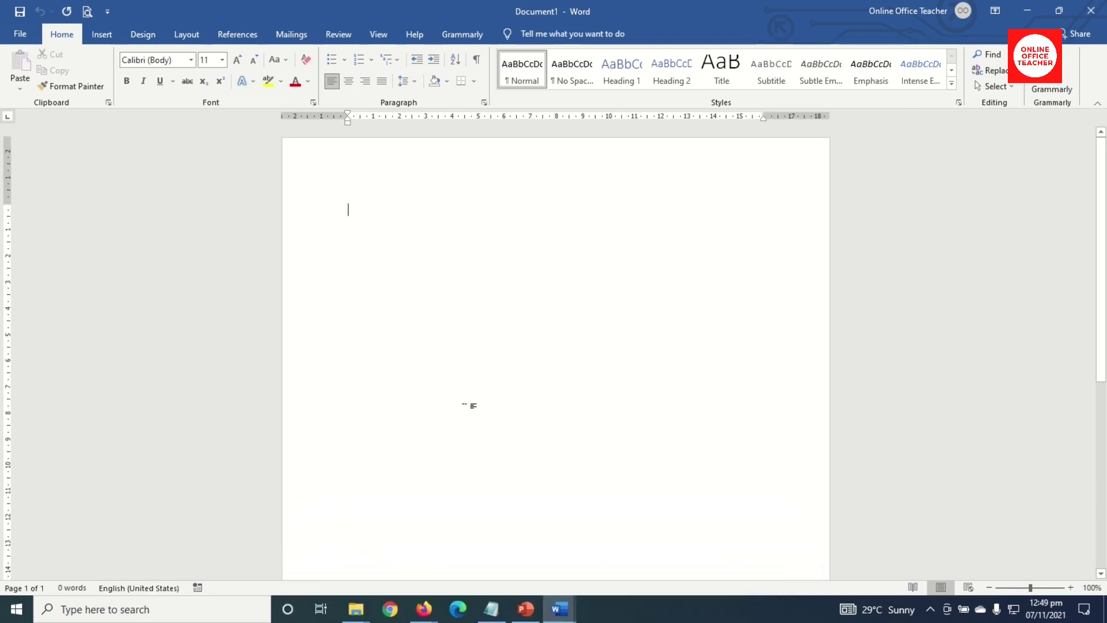
Step: Switch the page orientation to landscape
click(180, 34)
click(60, 72)
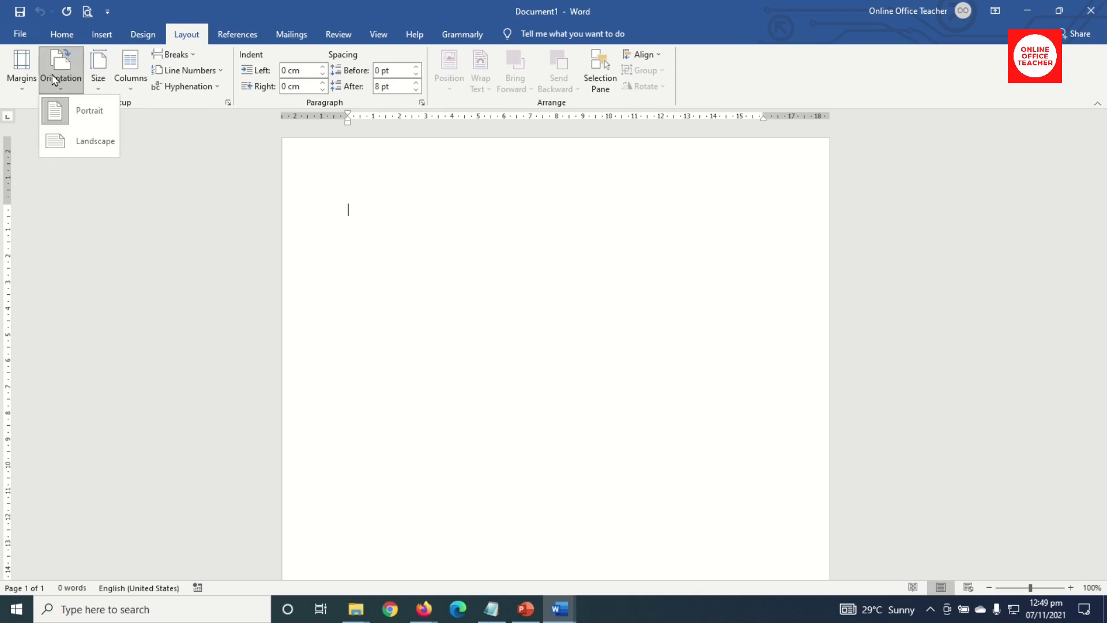
click(77, 144)
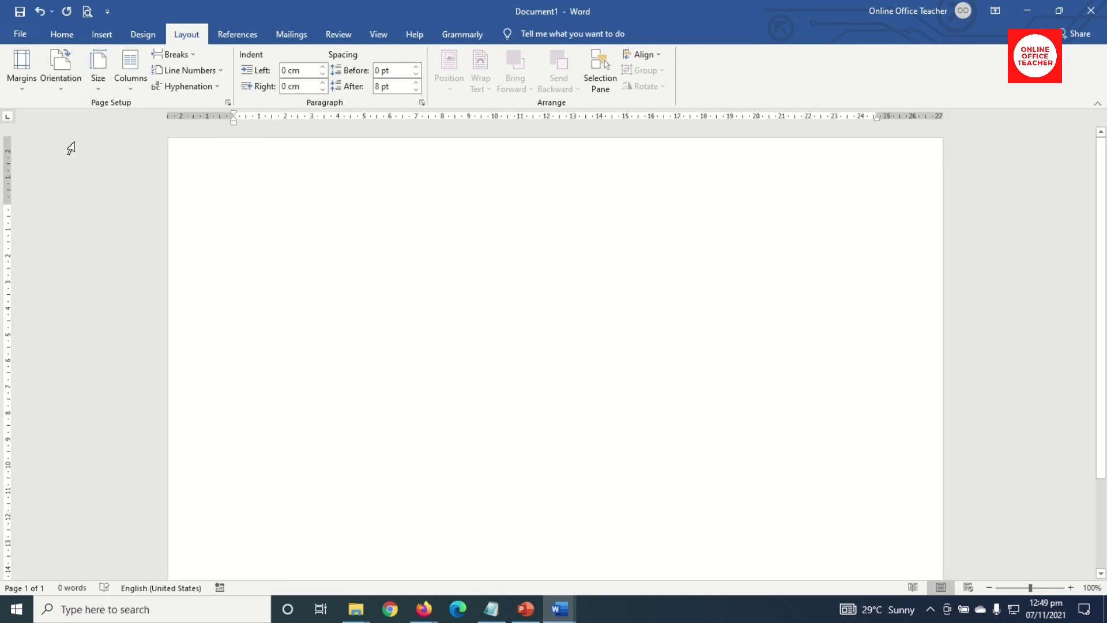
Step: Centre-align the text and type 'Certificate of Achievement This is to certify that'
click(60, 36)
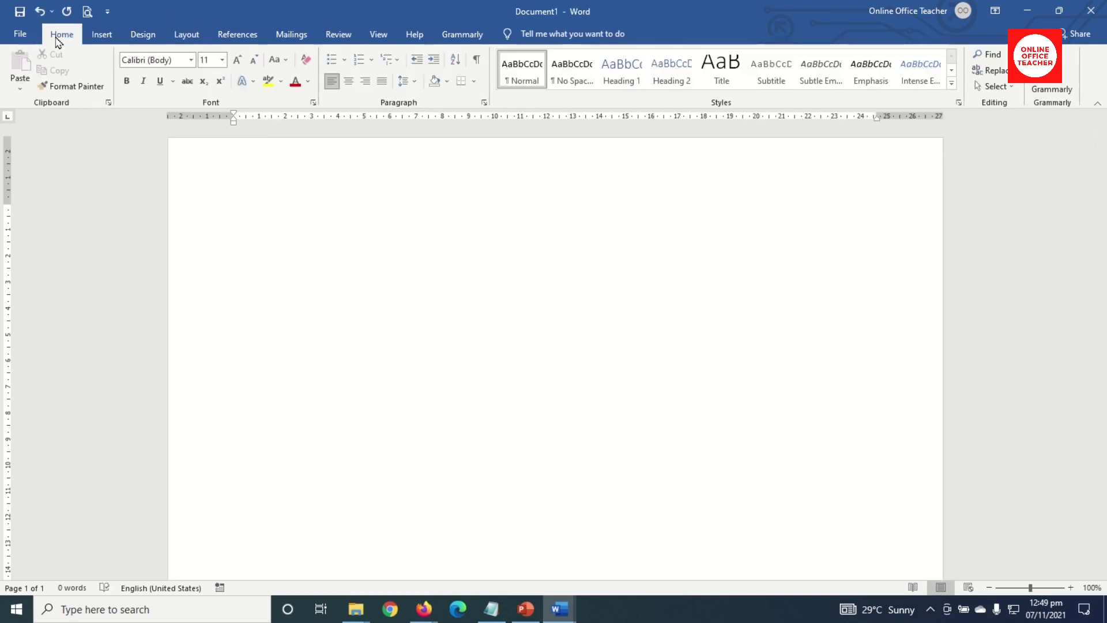
click(349, 82)
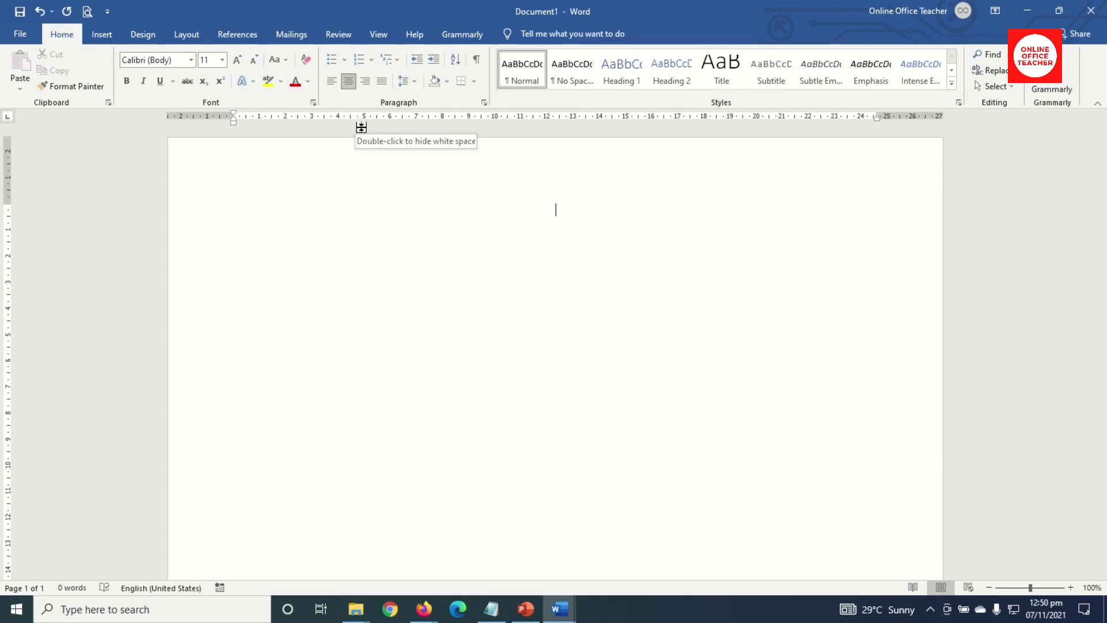
text(Certificate of Achievement )
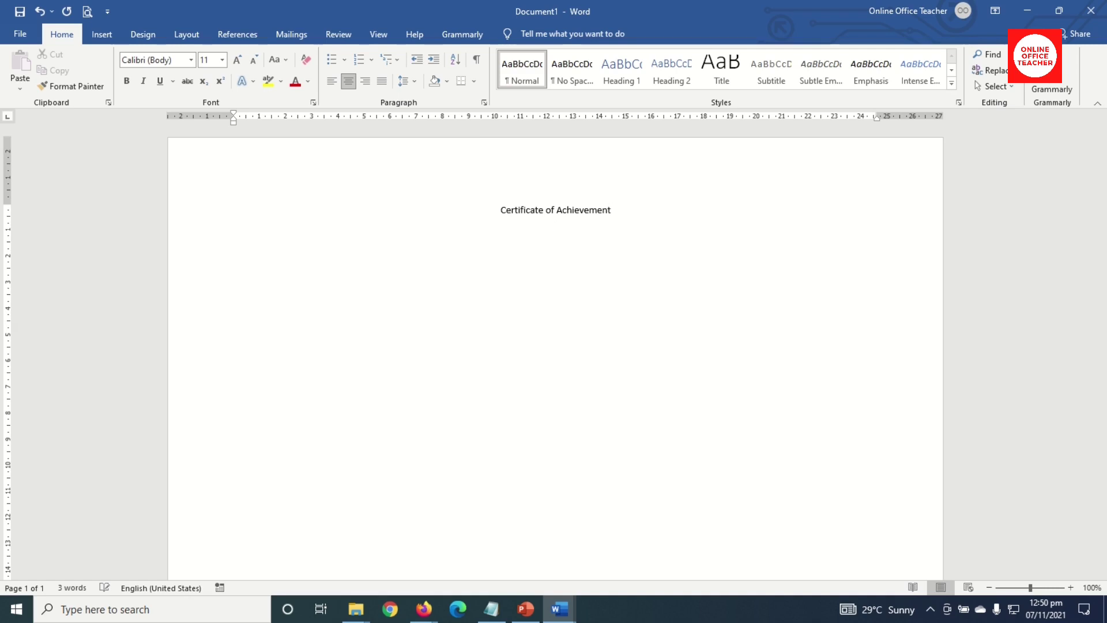
text(This is to certify that)
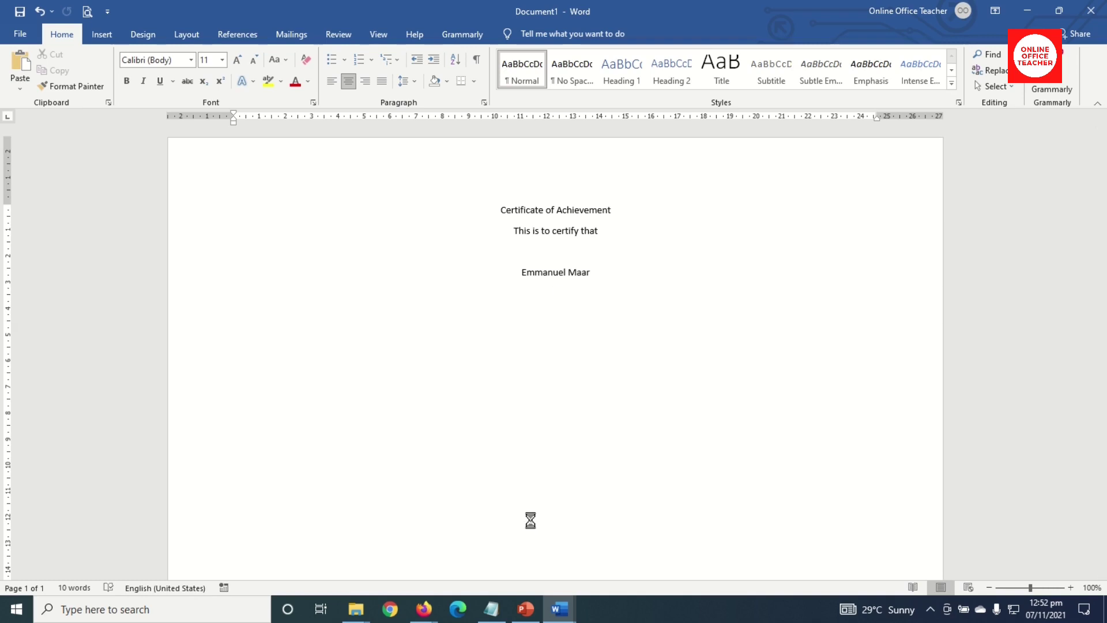
Step: Paste the recipient's name and award sentence, then add 'Symbolic Security' and 'From Jan 2020 to Apr 2021' lines
text(Has been awarded this certificate of achievement for meritorious service as a security guard with)
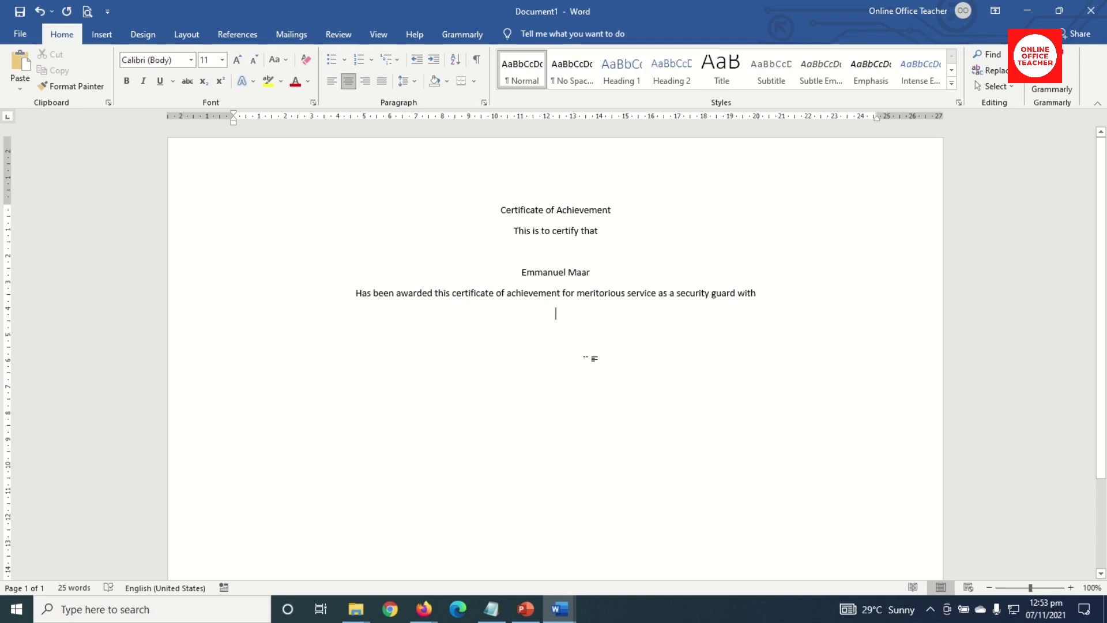
key(Return)
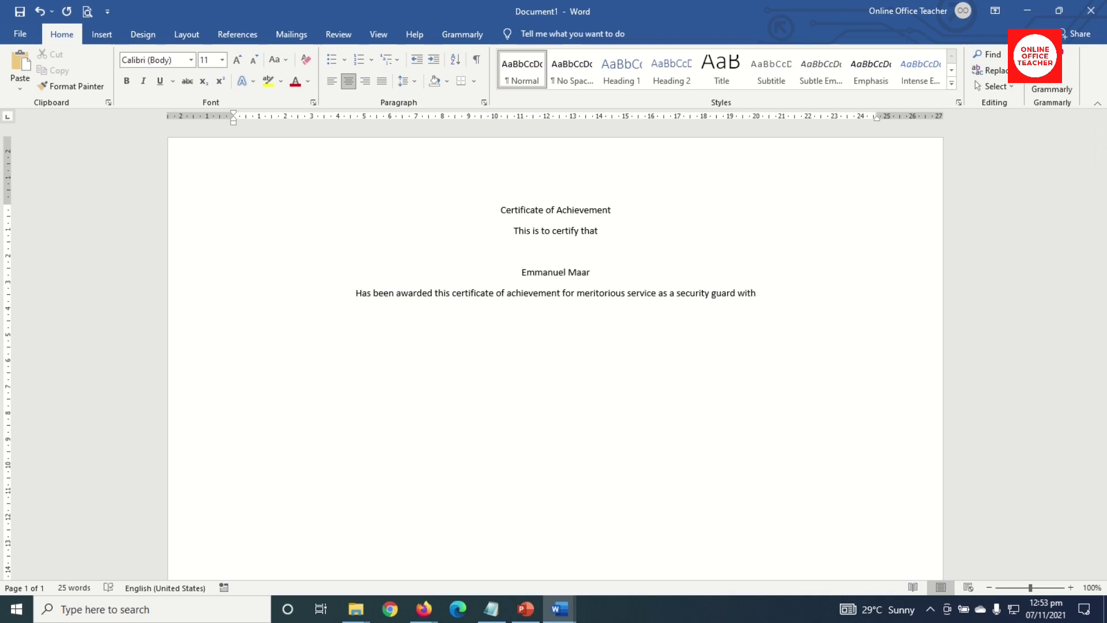
text(symbolic Security)
key(Return)
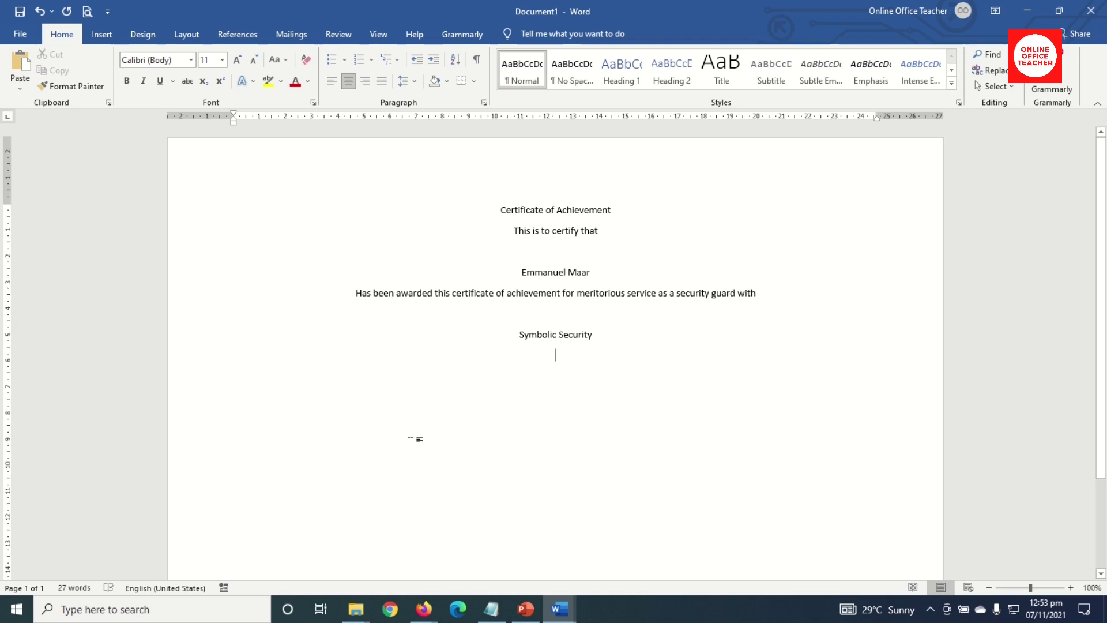
text(From )
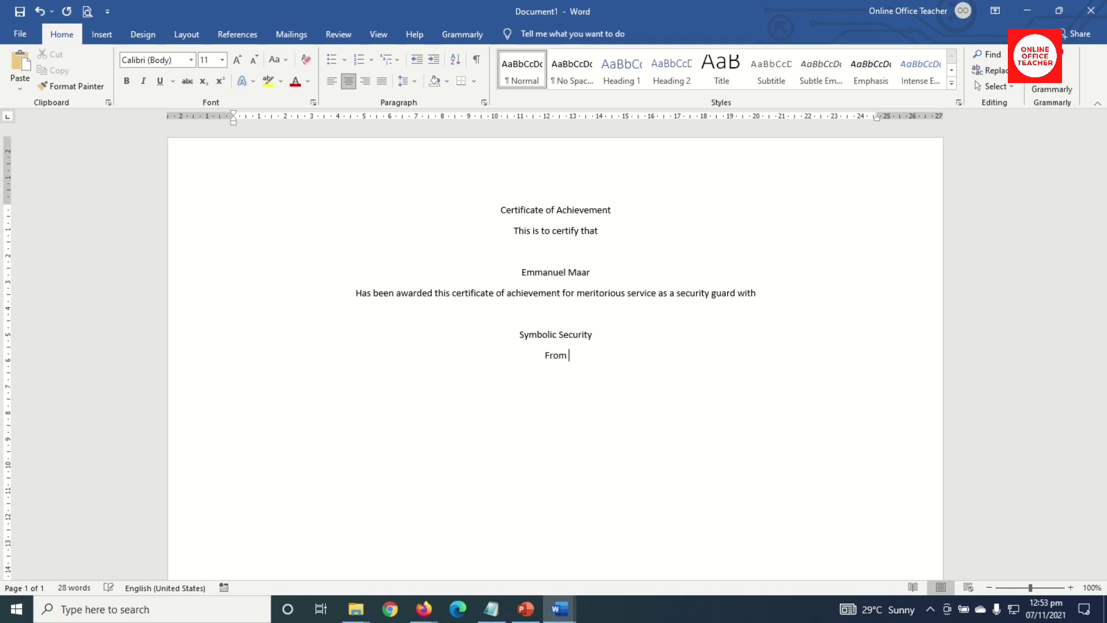
text(Jan 2020 to Apr 2021)
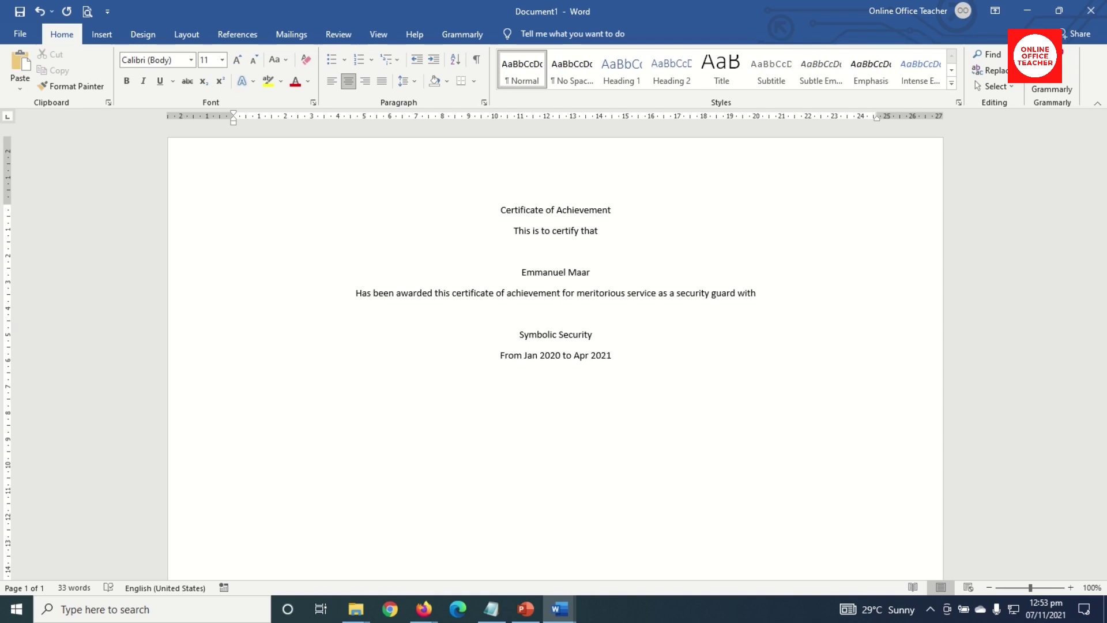
key(Return)
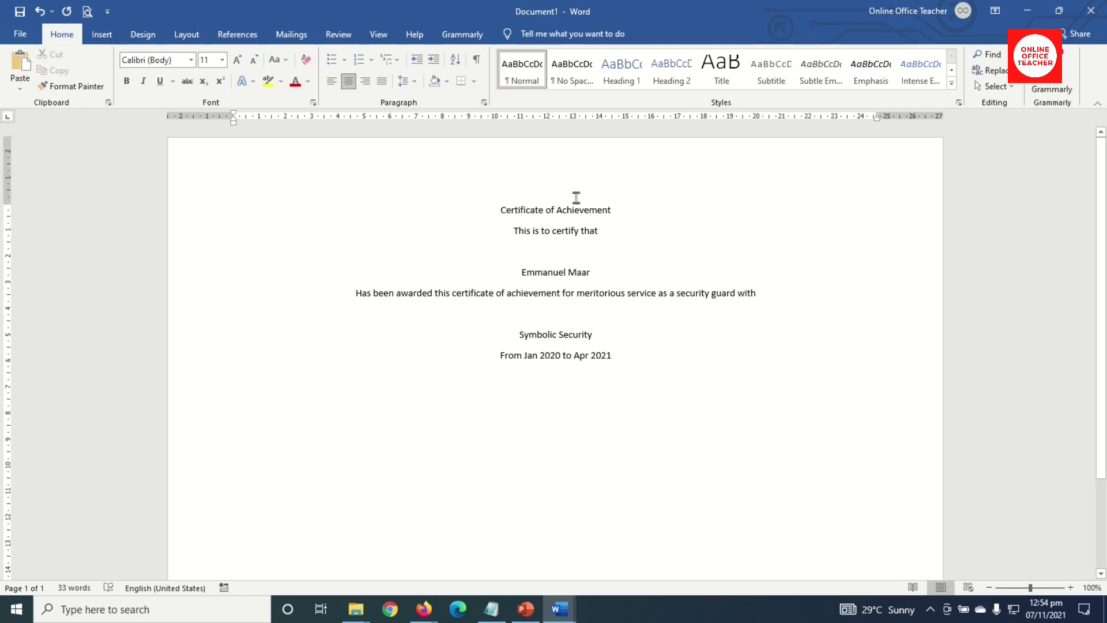
Step: Insert the 'symbolic' logo picture on a new line above the title and shrink it
click(494, 209)
key(Return)
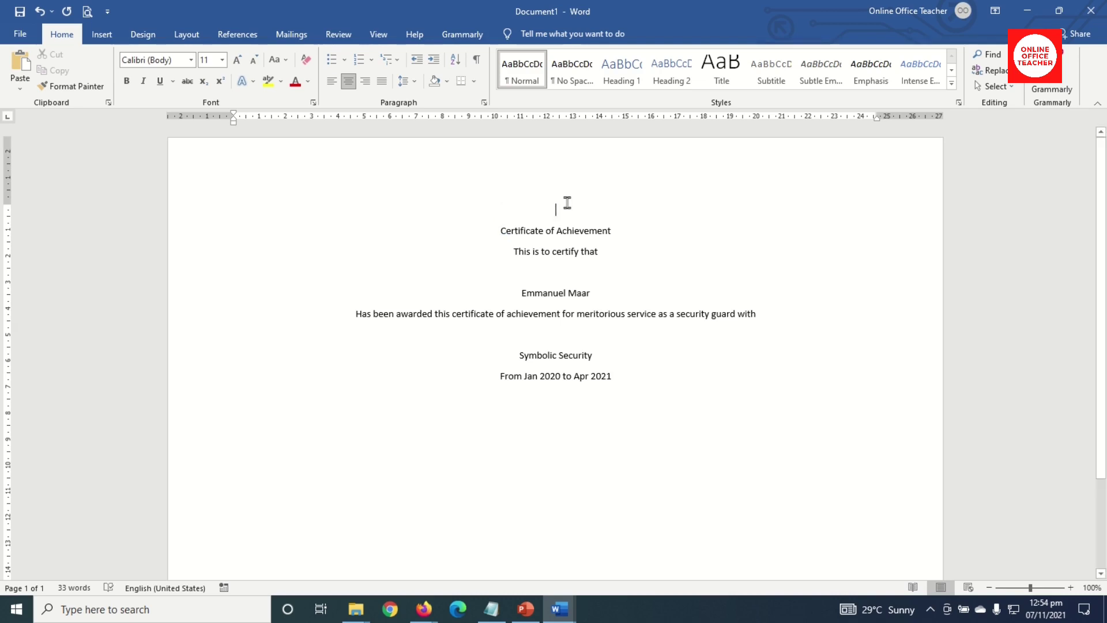
click(100, 36)
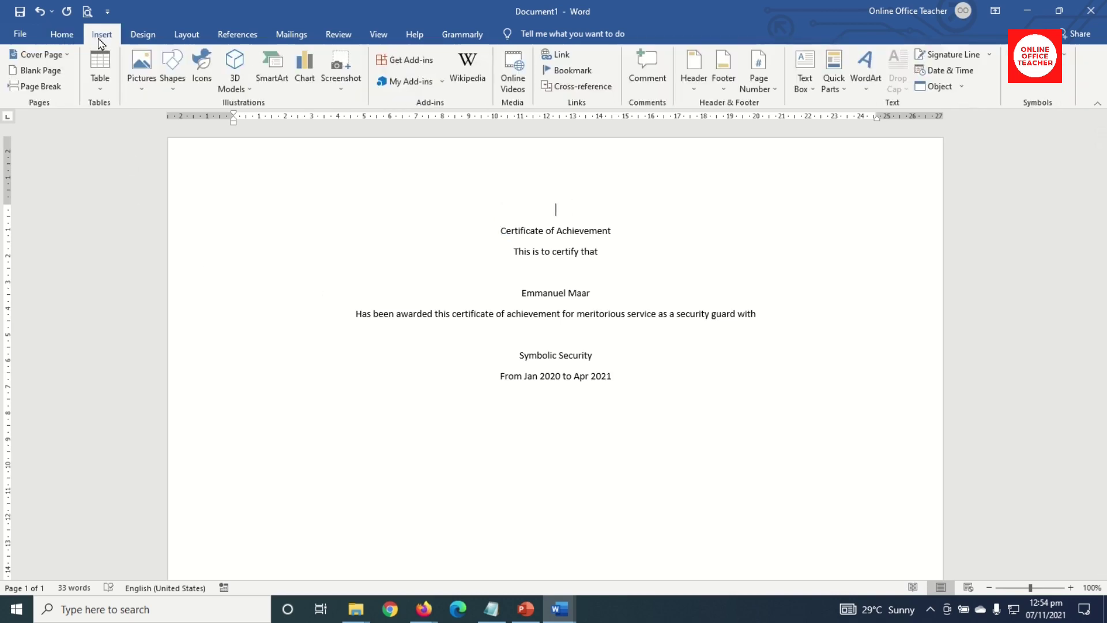
click(139, 66)
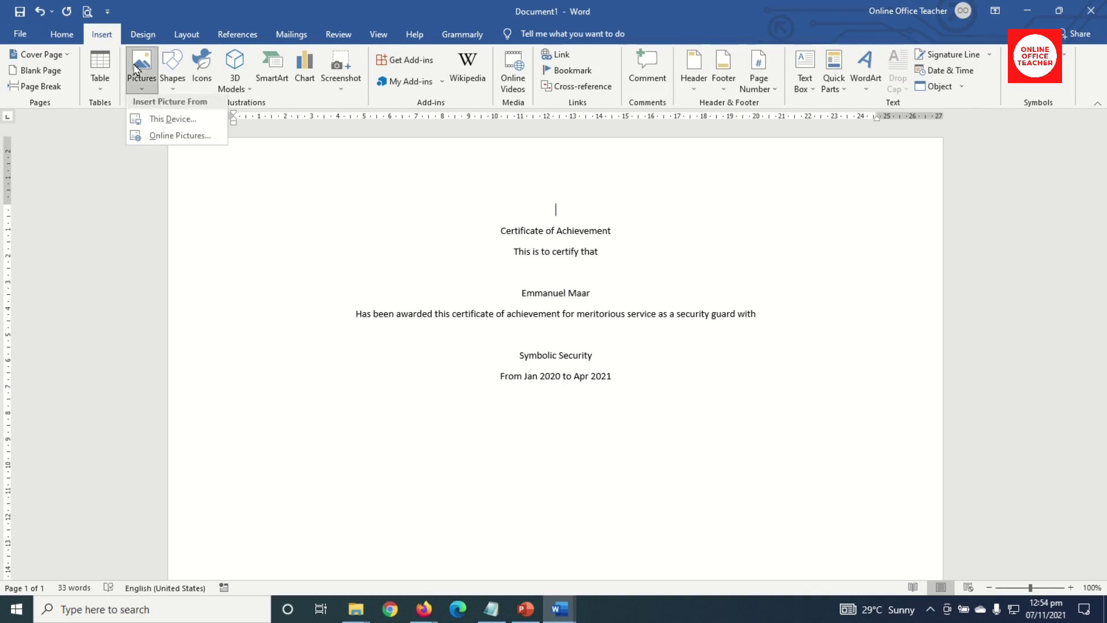
click(173, 122)
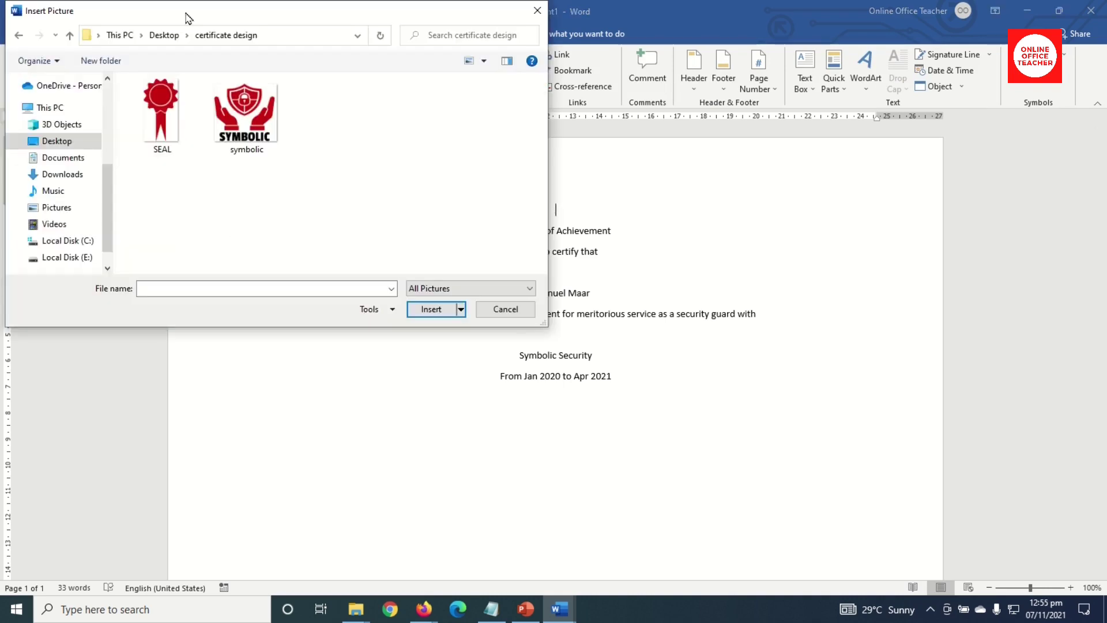
click(247, 112)
click(433, 309)
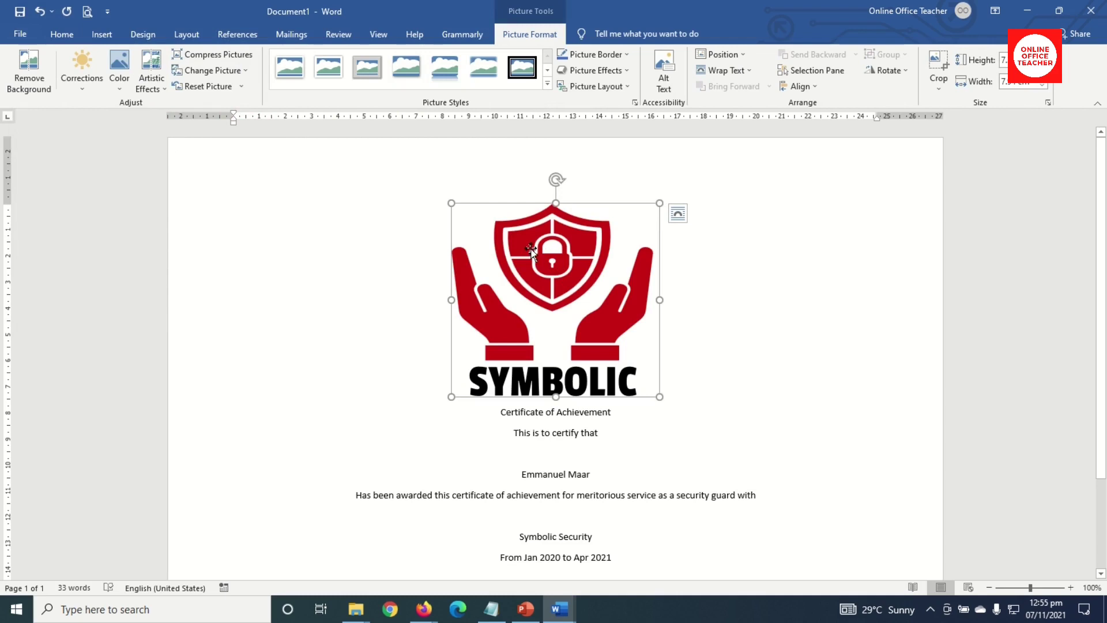
drag(660, 398, 561, 239)
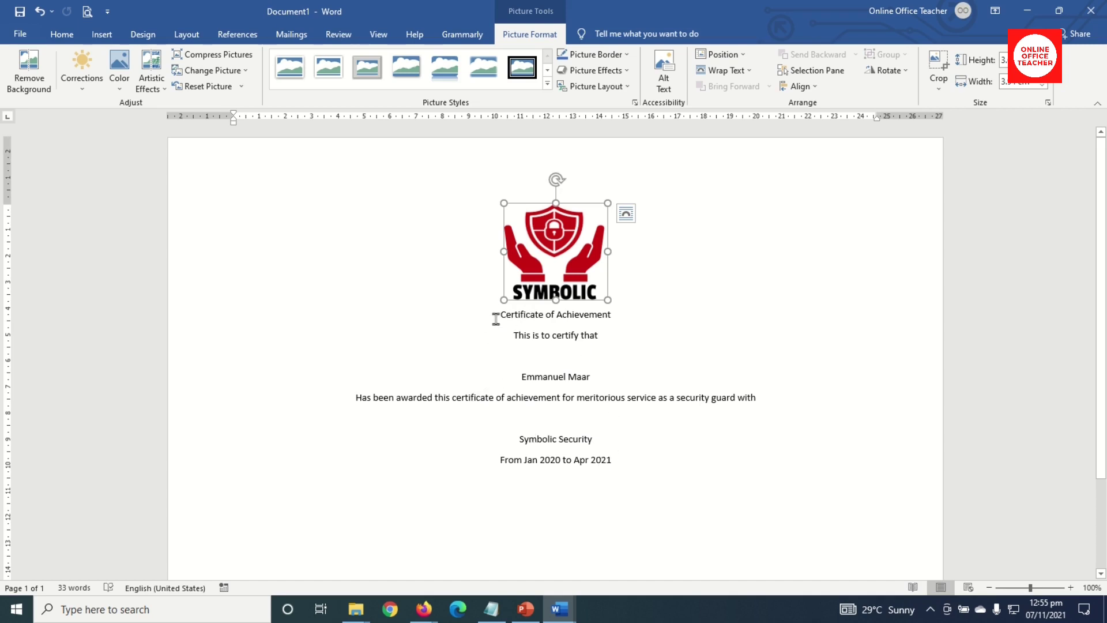
drag(503, 316, 594, 315)
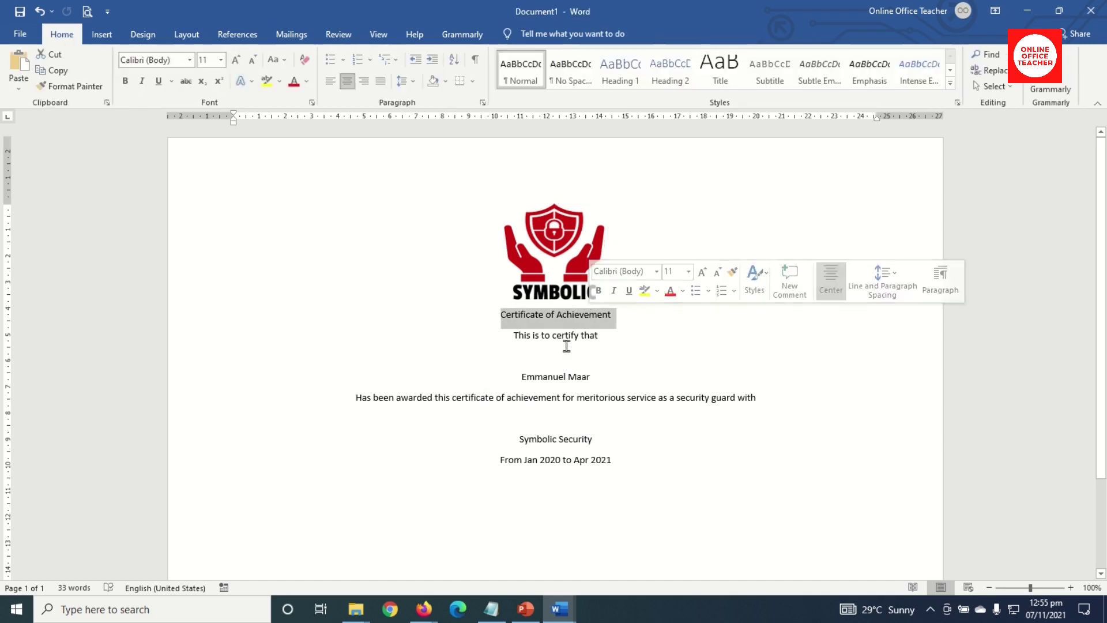
Step: Format the title as Colonna MT, 36 pt, all uppercase
click(190, 60)
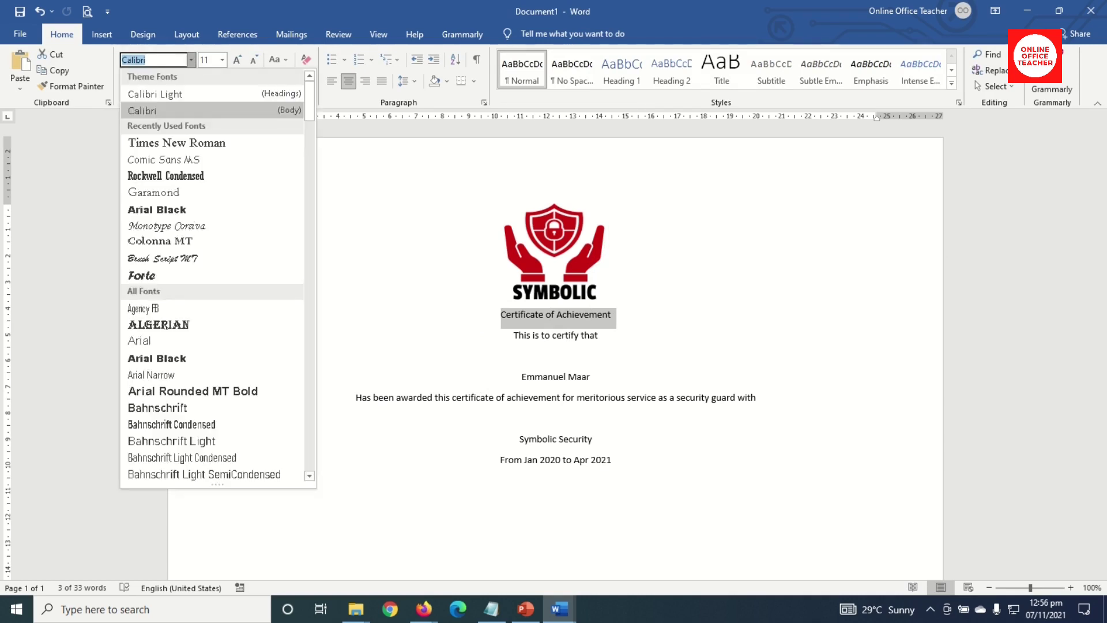
text(Colonna MT)
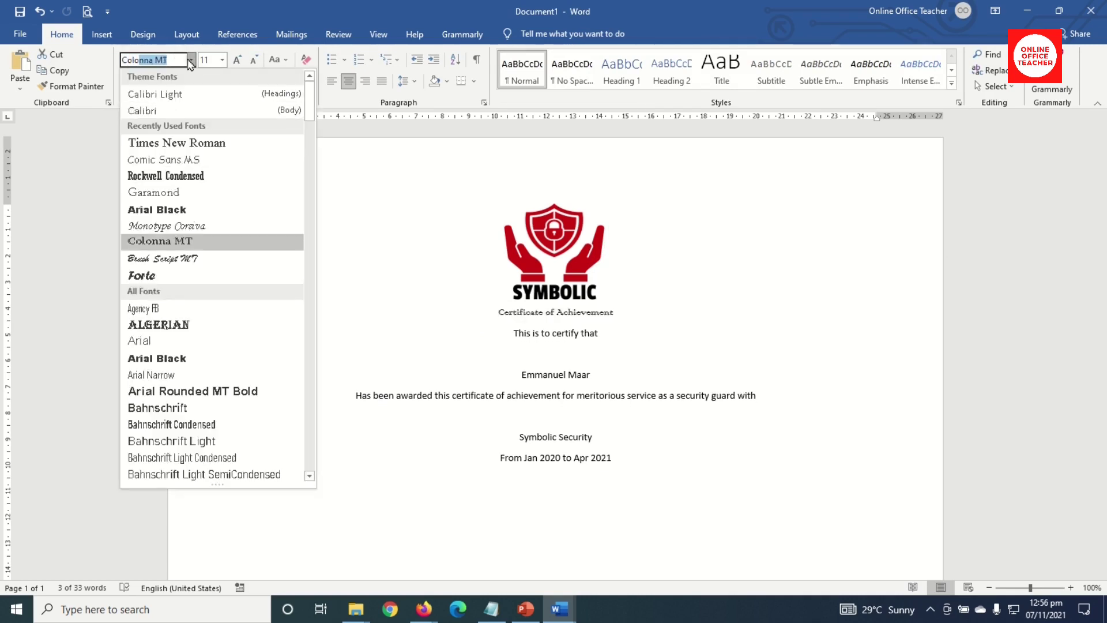
click(176, 242)
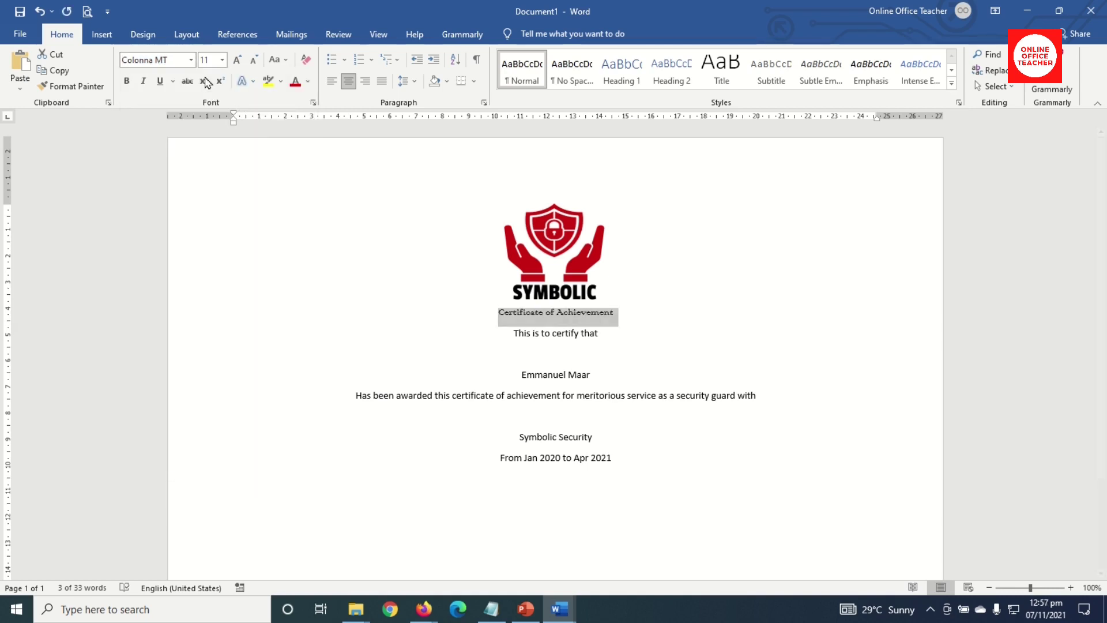
click(237, 60)
click(236, 60)
click(237, 60)
click(237, 60)
click(277, 60)
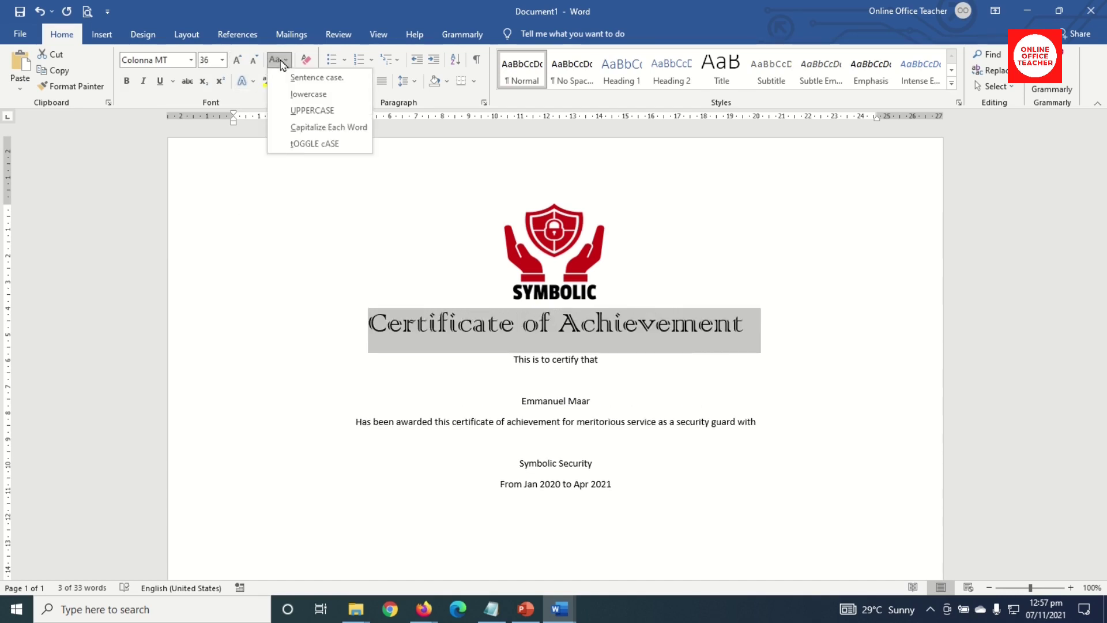
click(312, 110)
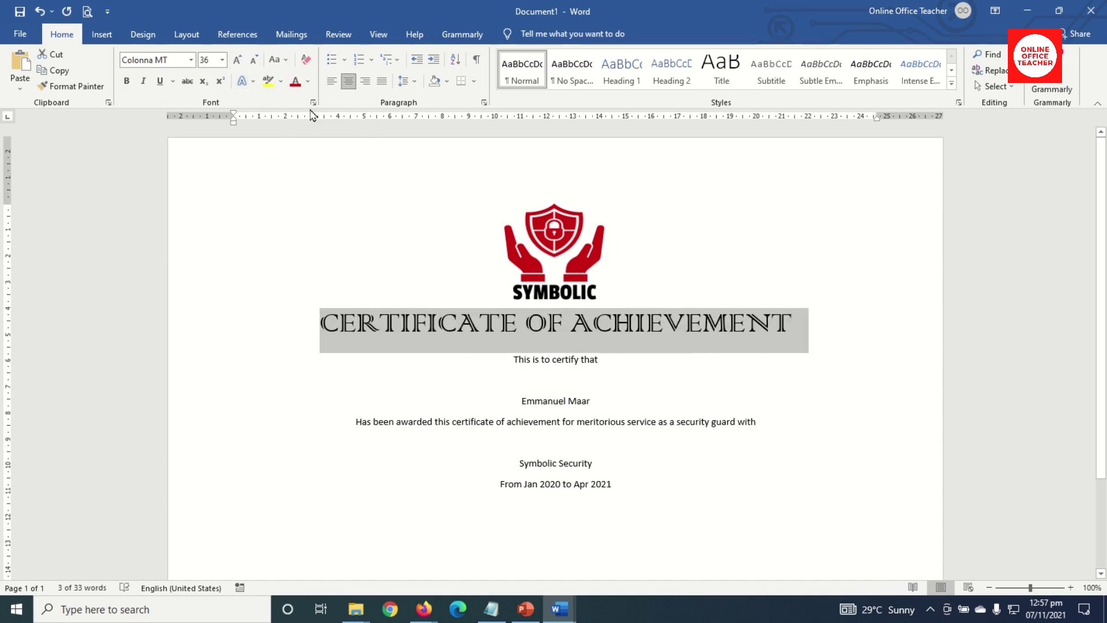
drag(514, 360, 597, 358)
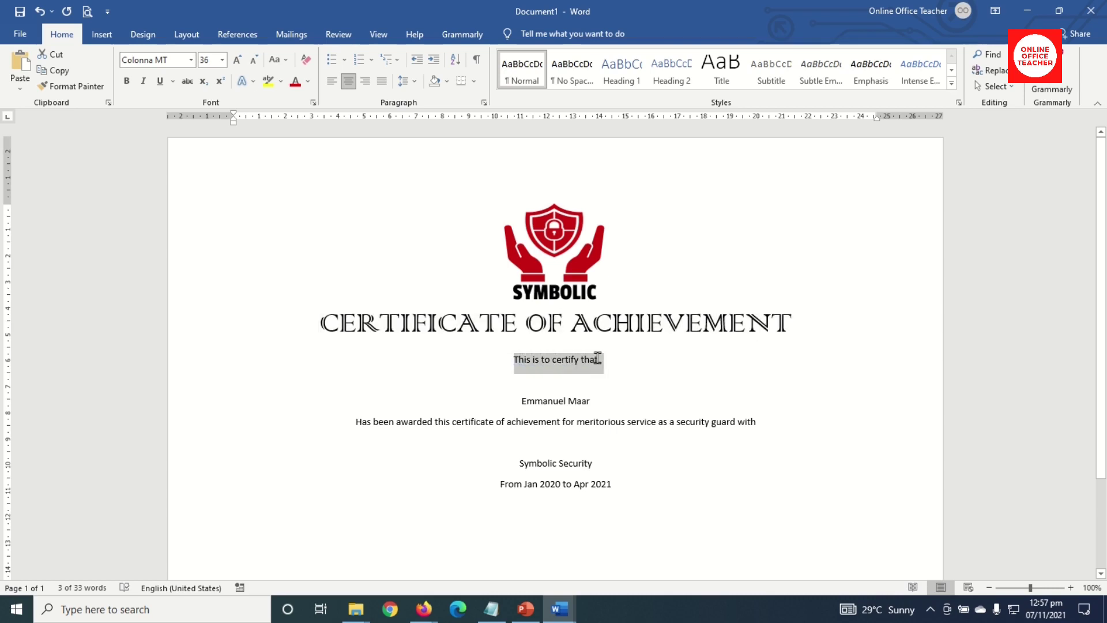
Step: Set the 'This is to certify that' line to Monotype Corsiva enlarged to 18 pt
click(180, 59)
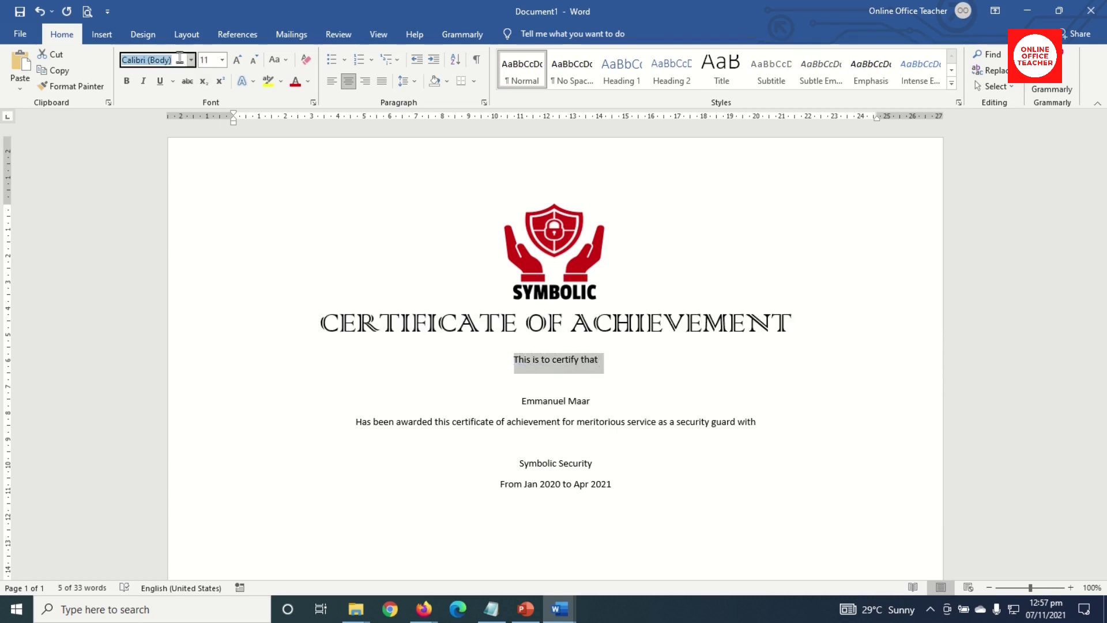
text(Monotype Corsiva)
key(Return)
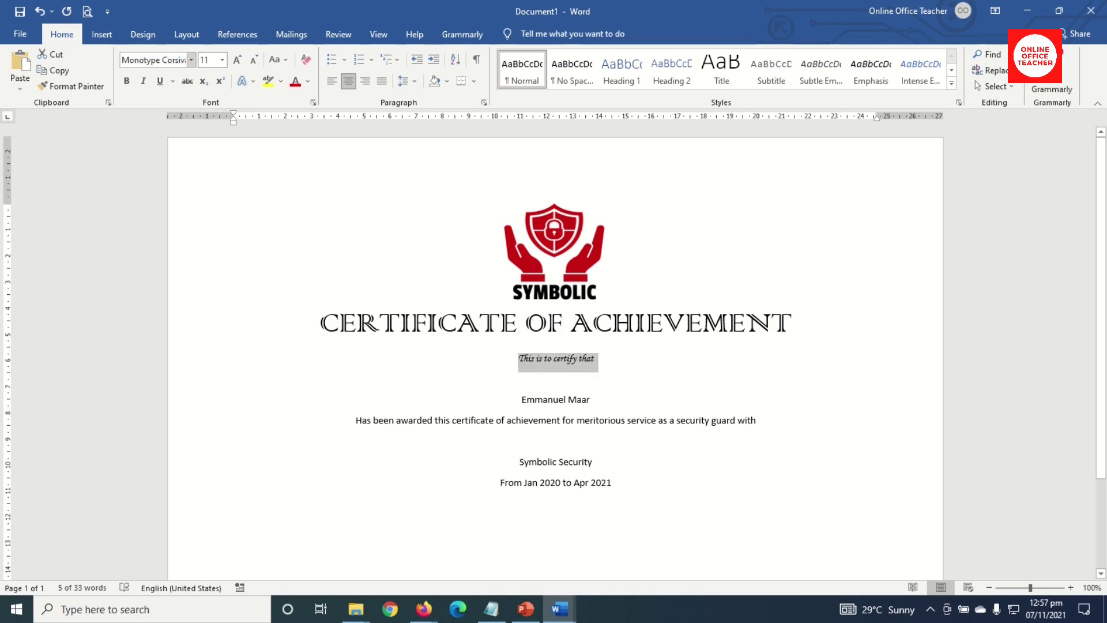
click(237, 63)
click(236, 63)
click(237, 63)
click(236, 63)
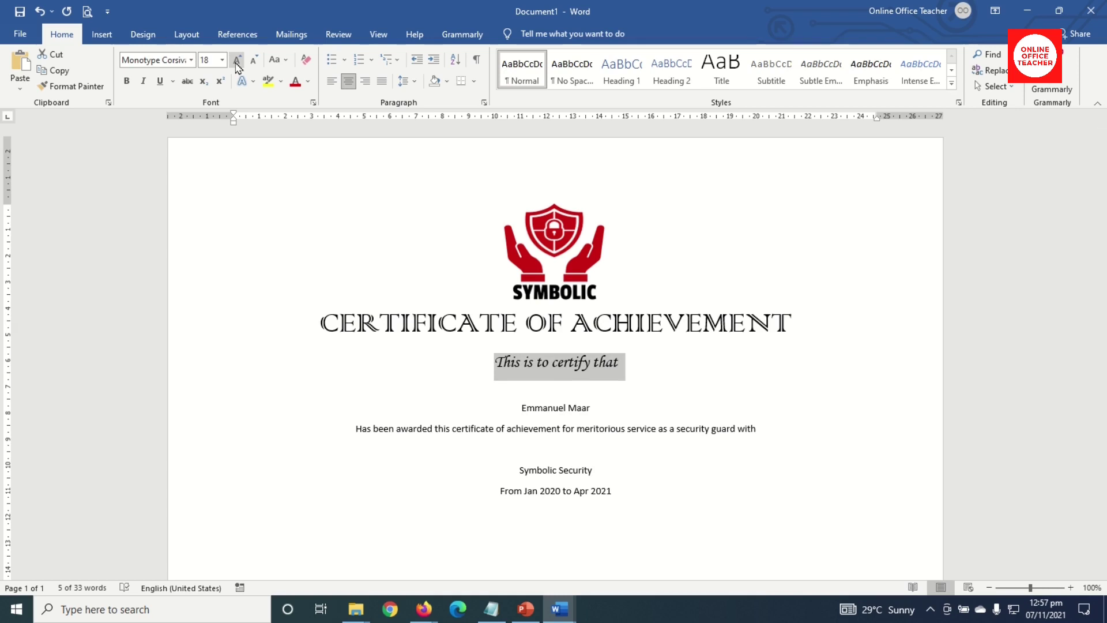
Step: Make the recipient's name Arial Black, 22 pt, all uppercase
drag(521, 408, 591, 408)
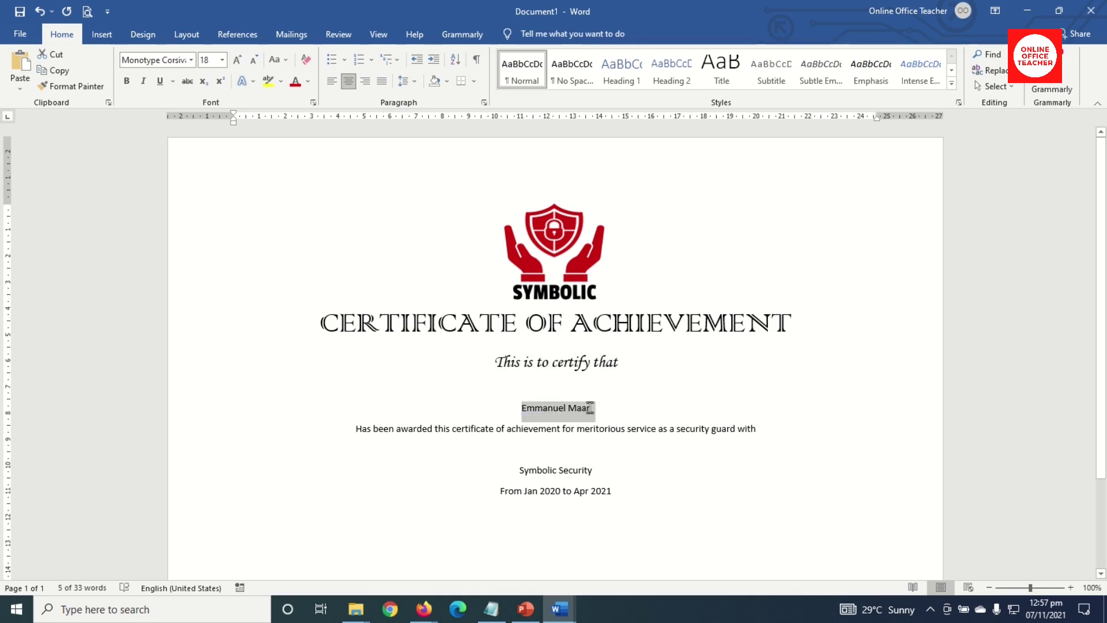
click(160, 60)
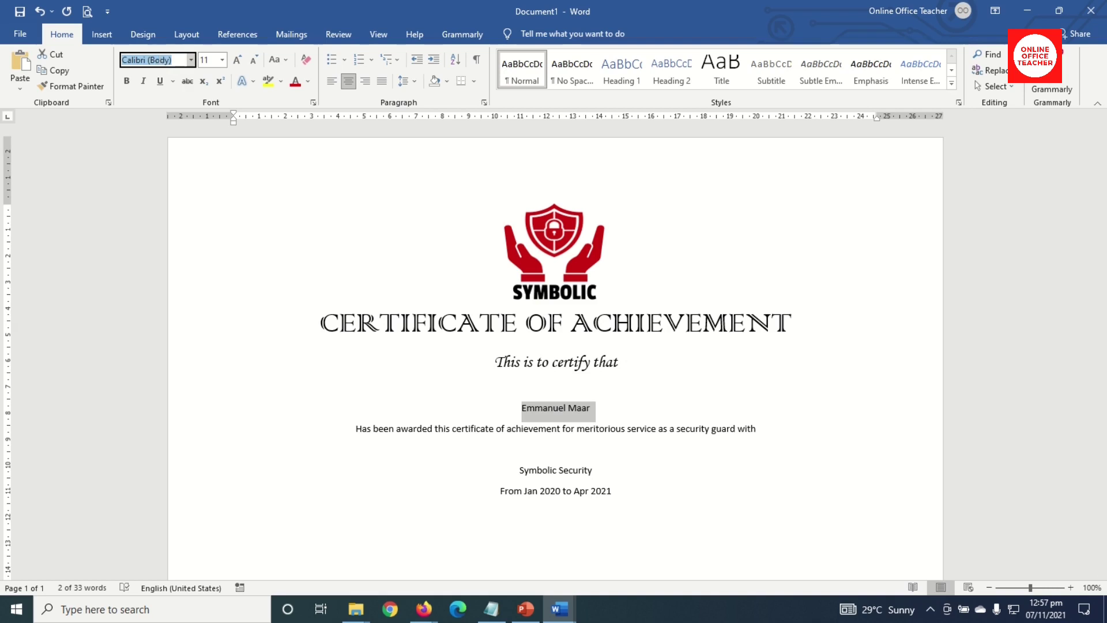
text(Arial Black)
key(Return)
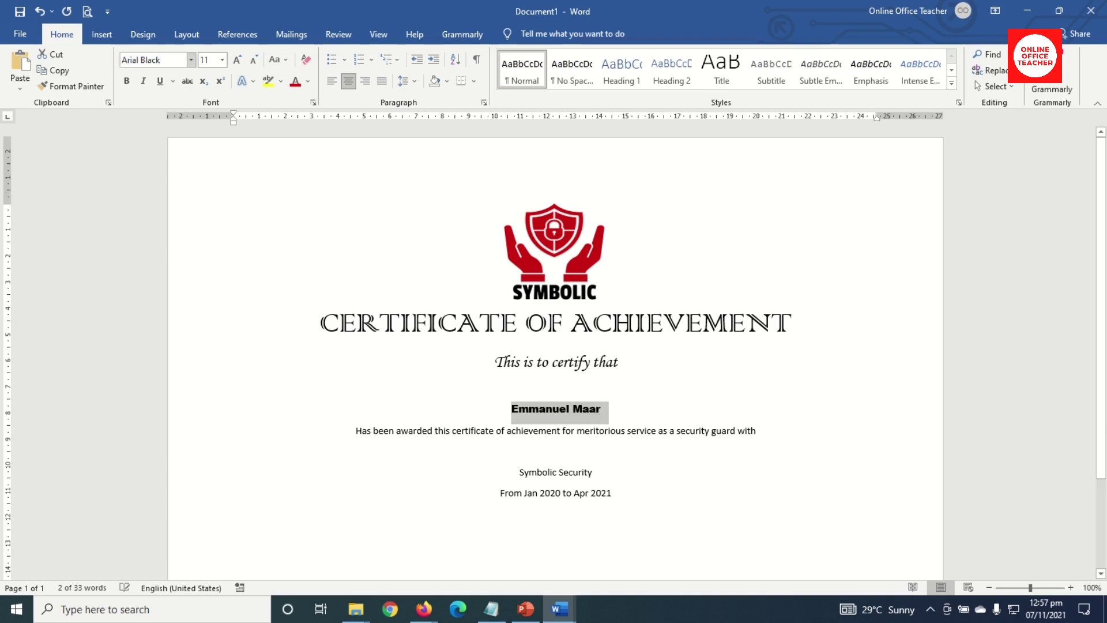
click(238, 61)
click(239, 61)
click(239, 61)
click(239, 61)
click(239, 61)
click(239, 61)
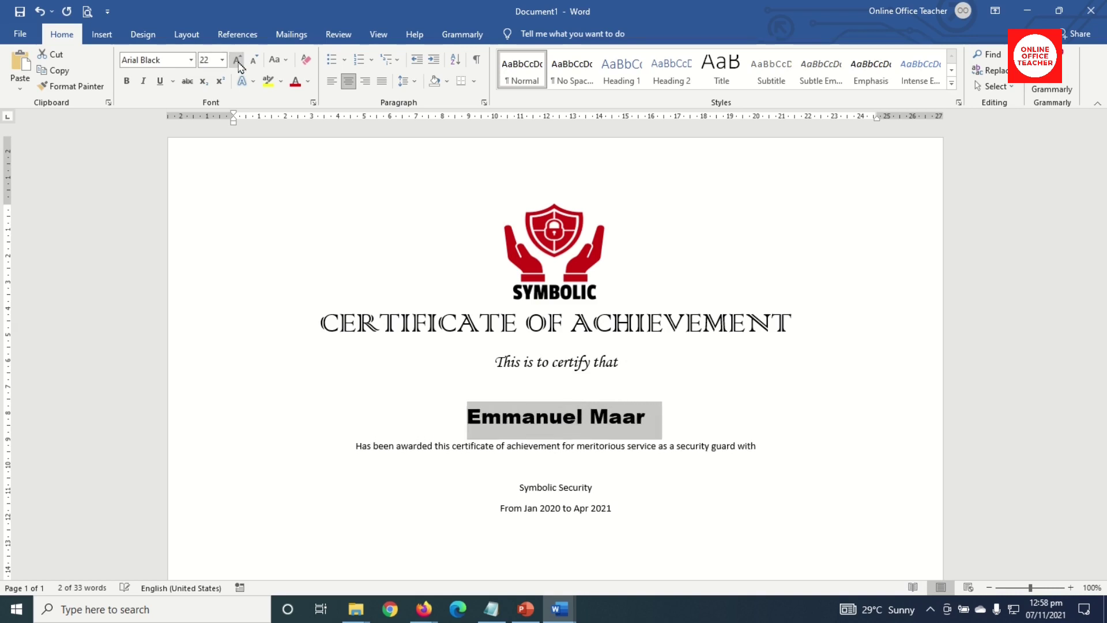
click(275, 59)
click(296, 109)
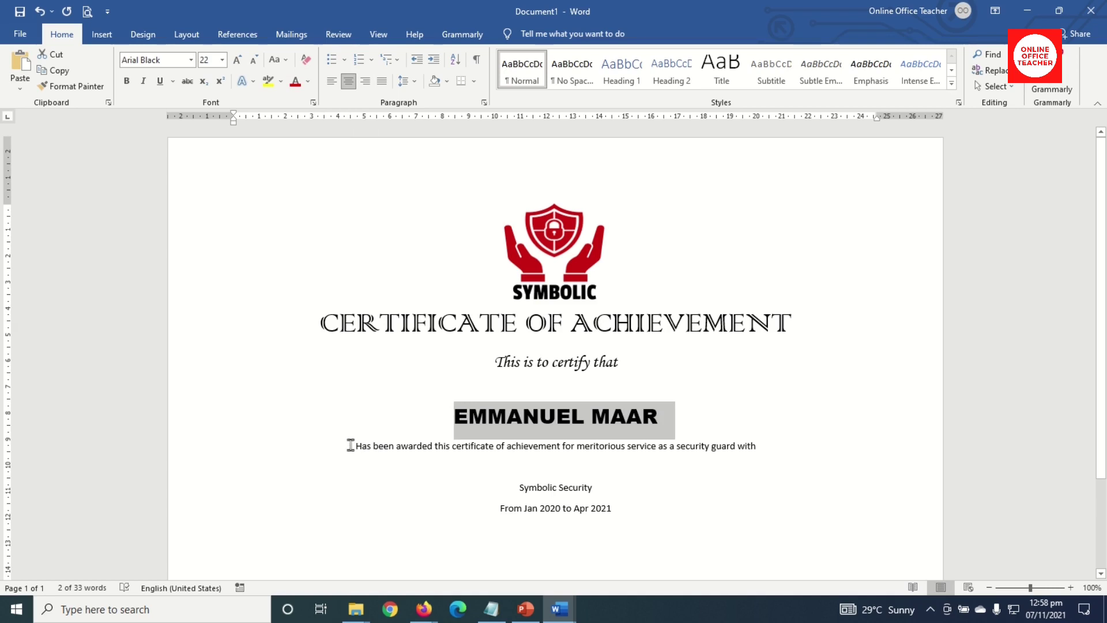
Step: Make the award sentence Garamond 14 pt in all uppercase
drag(354, 447, 757, 460)
click(175, 62)
text(Garamond)
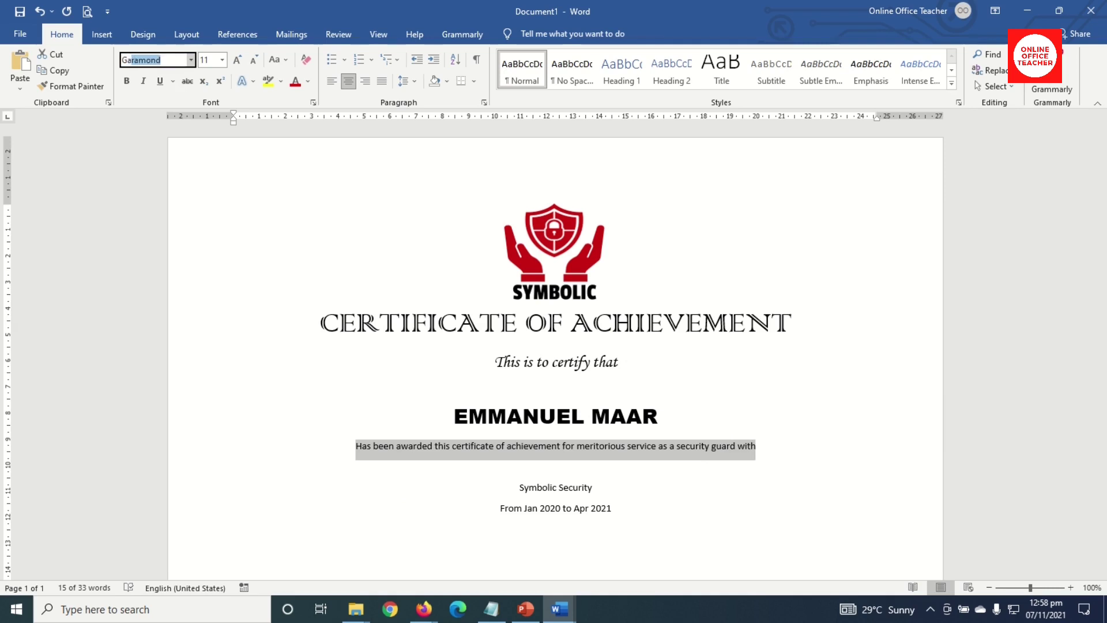
key(Return)
click(237, 60)
click(237, 60)
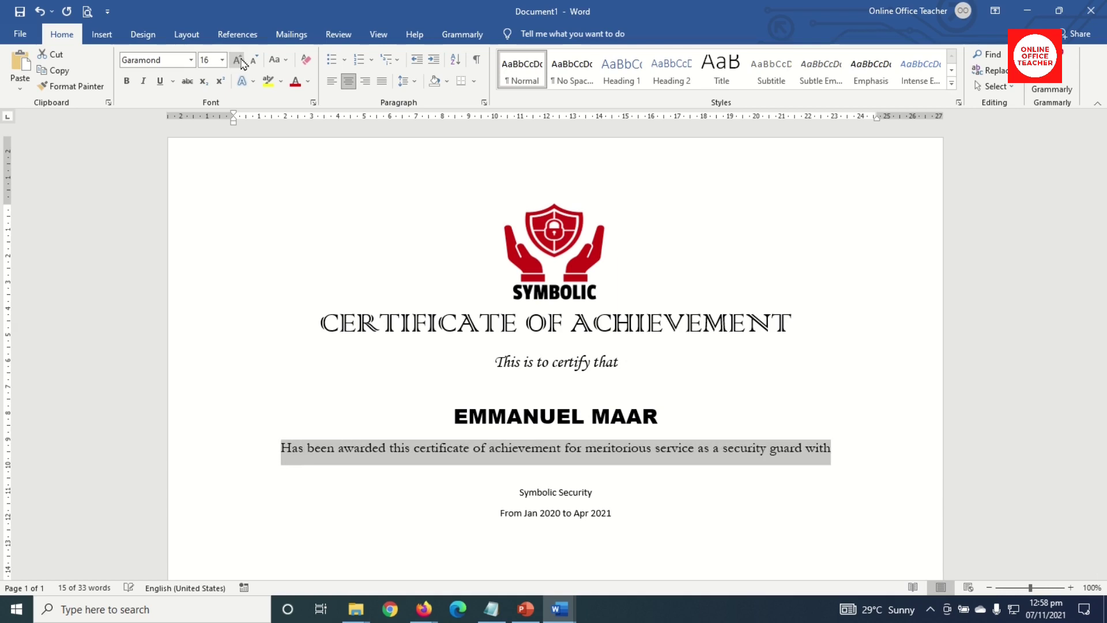
click(276, 60)
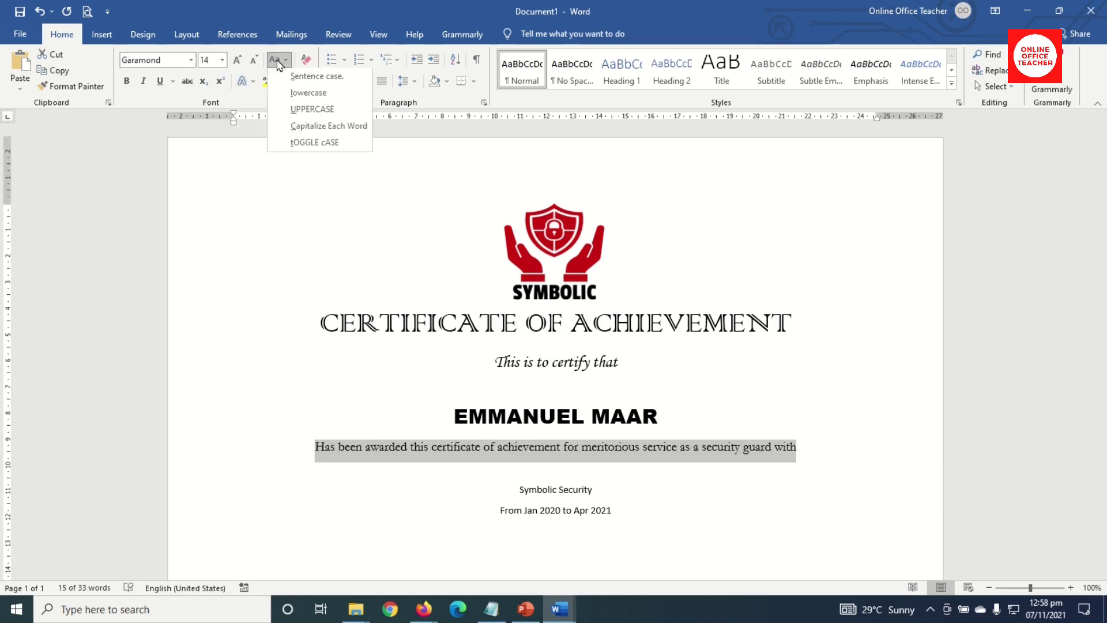
click(309, 109)
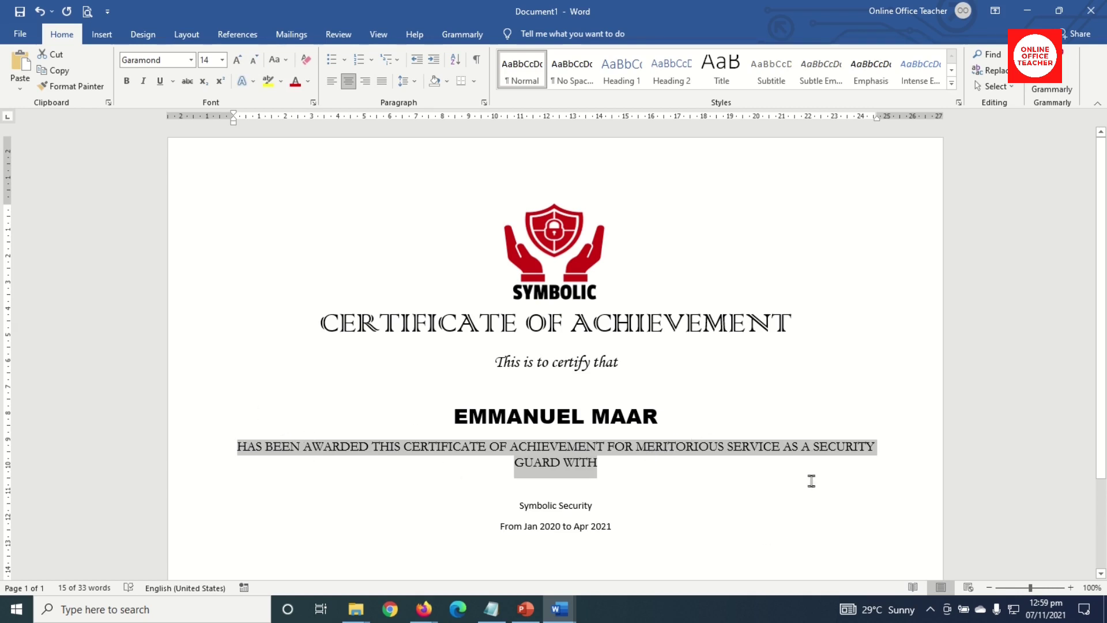
Step: Break the award sentence so MERITORIOUS starts a new line
click(638, 452)
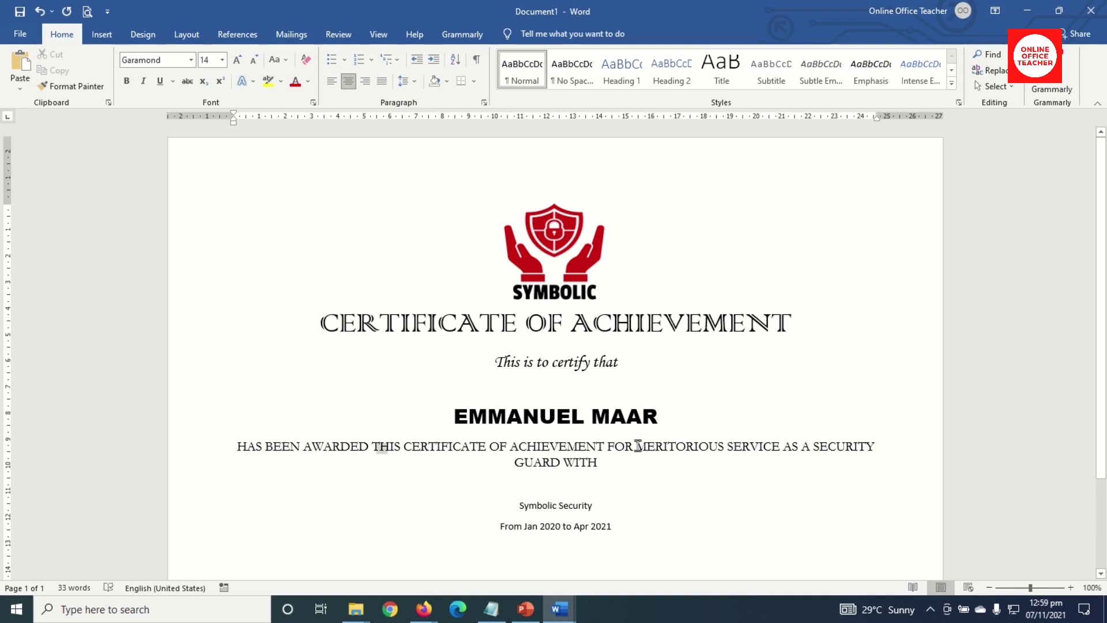
key(Return)
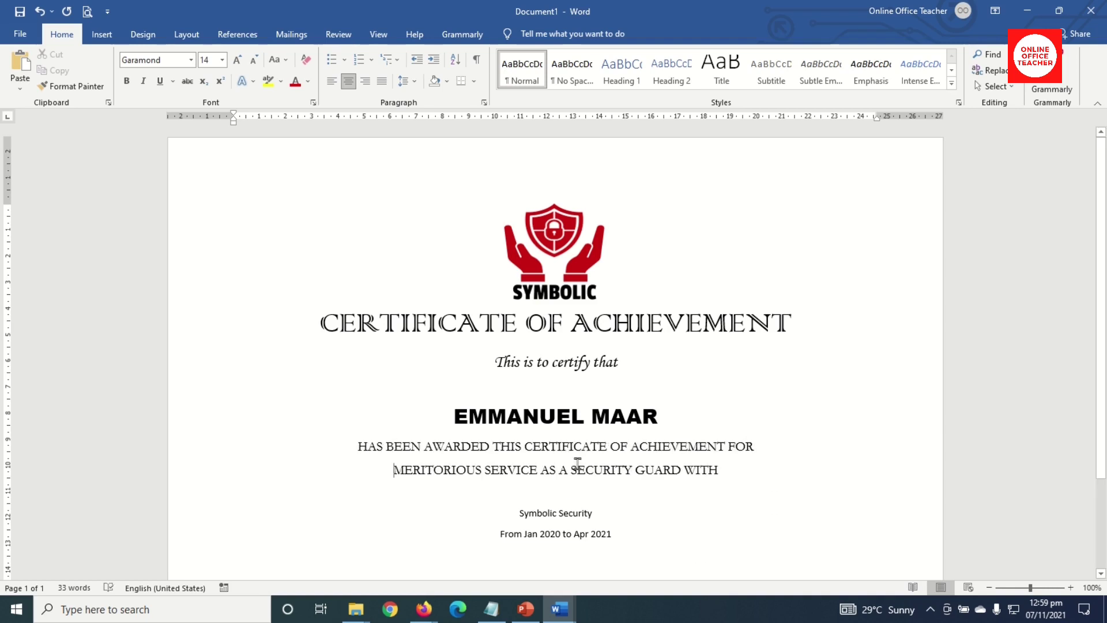
drag(520, 513, 594, 513)
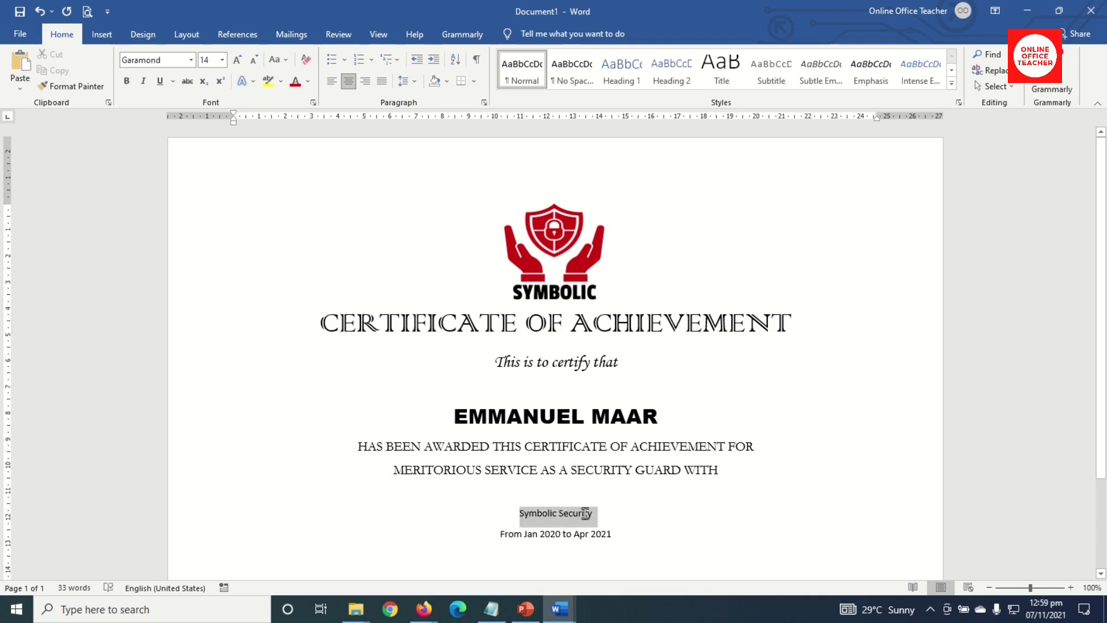
Step: Format the Symbolic Security line as bold uppercase Garamond at 18 pt
click(166, 61)
text(G)
key(Return)
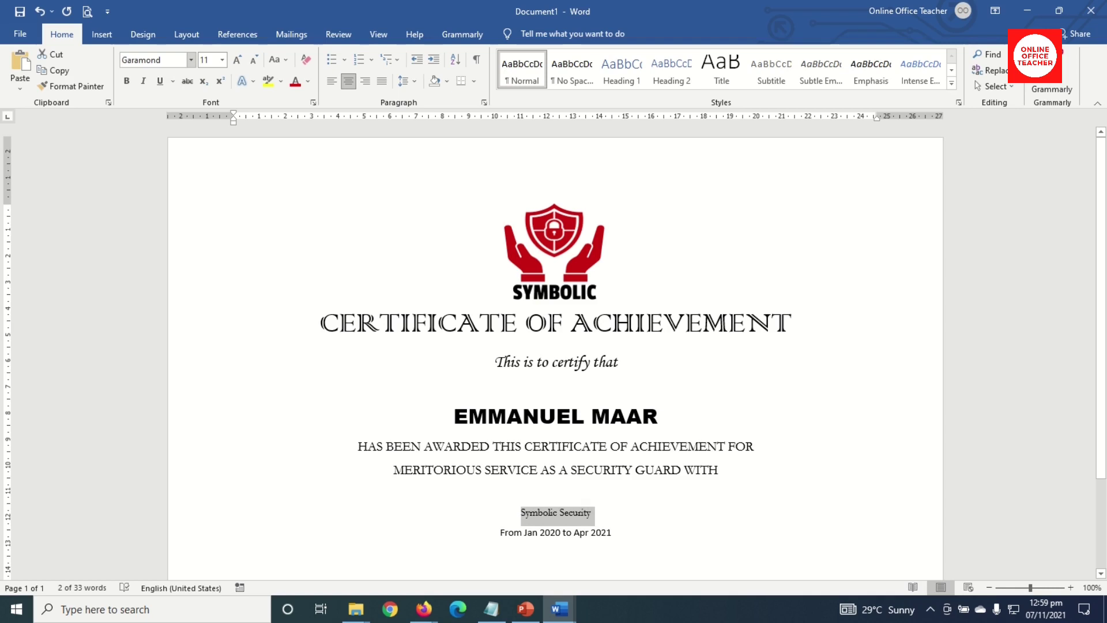
click(237, 60)
click(237, 60)
click(237, 59)
click(237, 60)
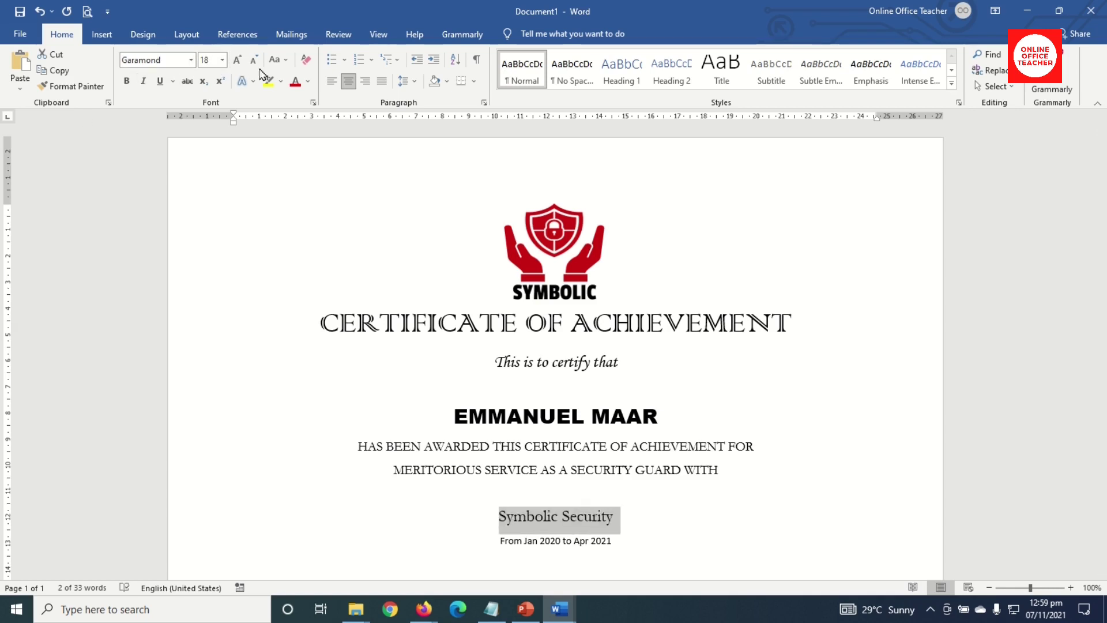
click(278, 60)
click(303, 109)
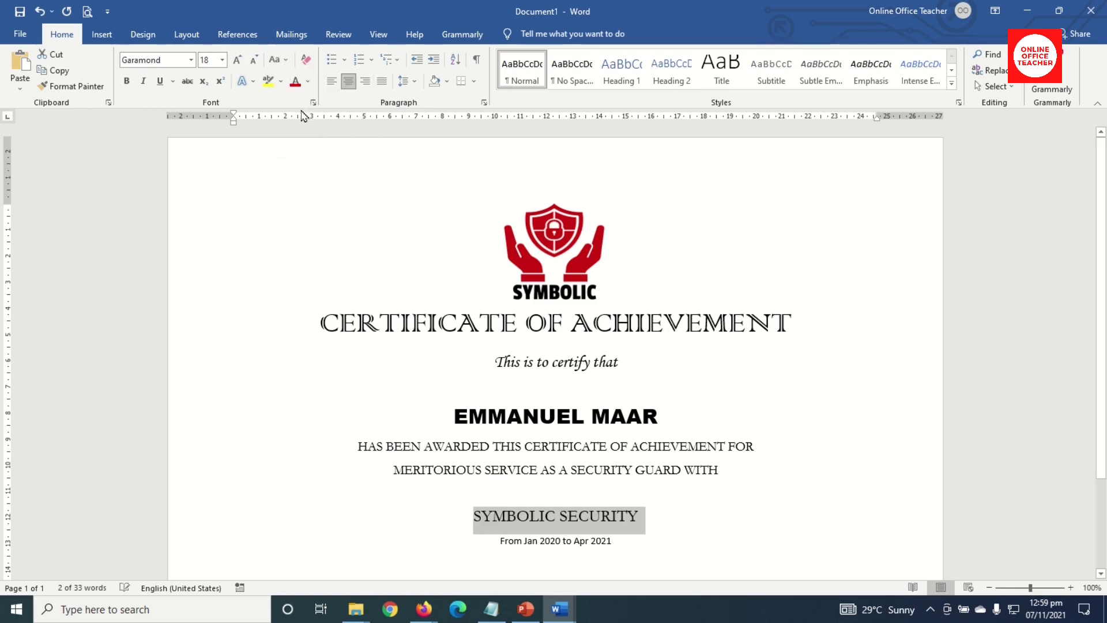
click(128, 81)
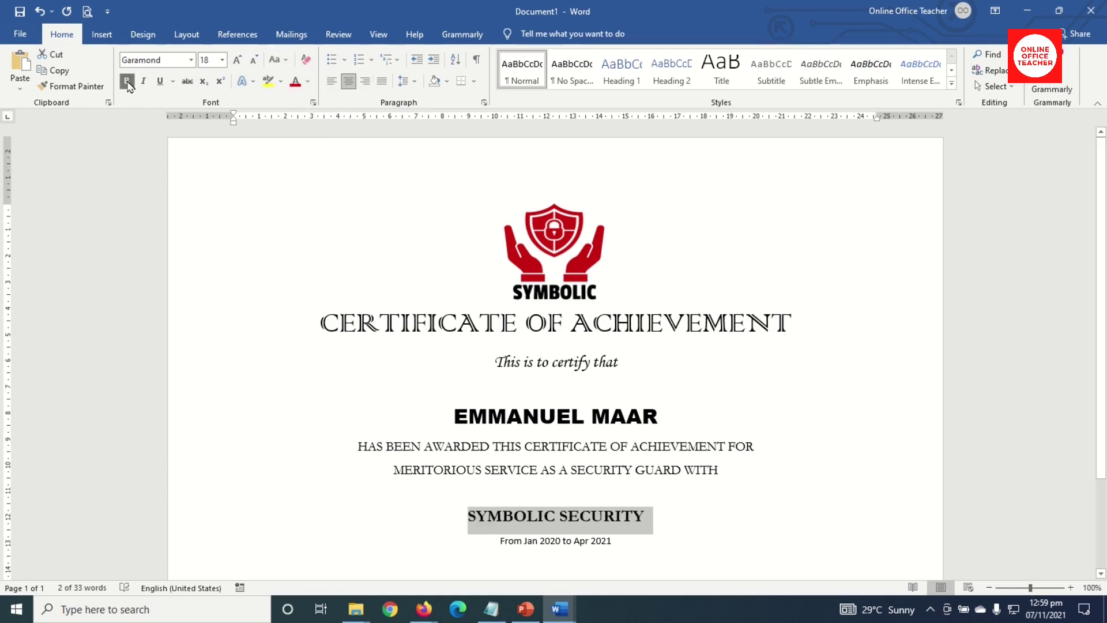
drag(499, 541, 606, 541)
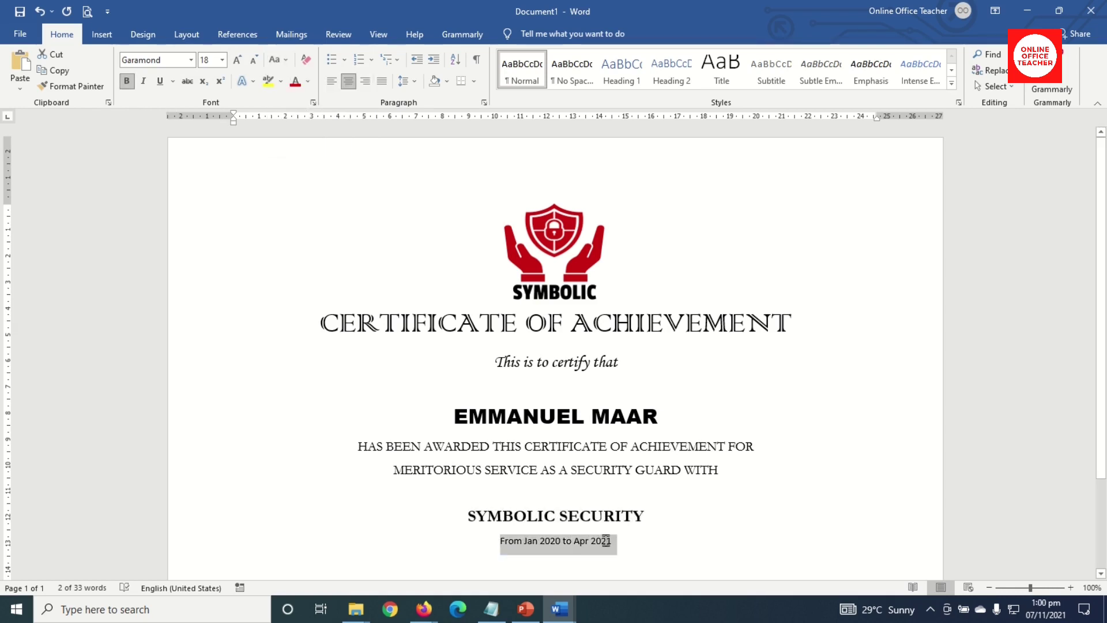
Step: Make the date line uppercase Garamond at 14 pt
click(278, 60)
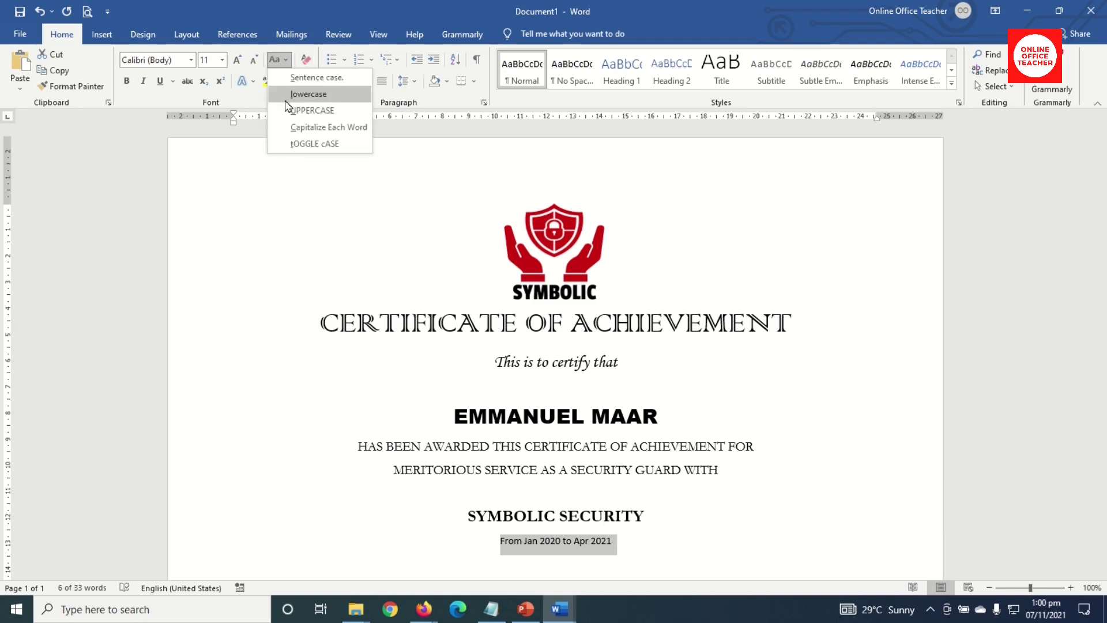
click(288, 110)
click(161, 60)
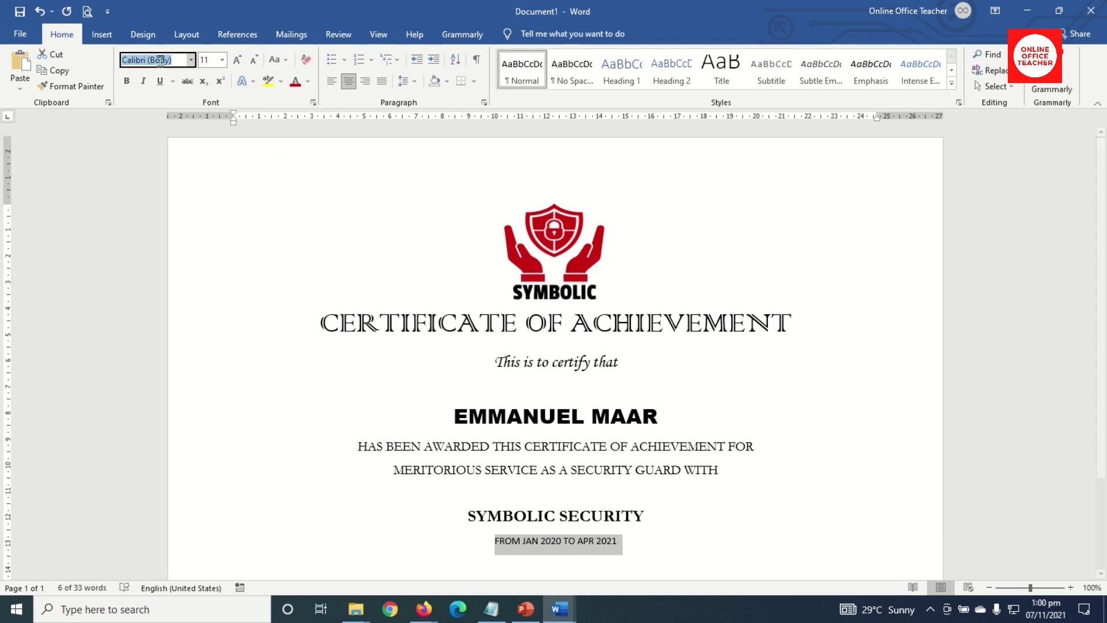
text(G)
key(Return)
click(237, 60)
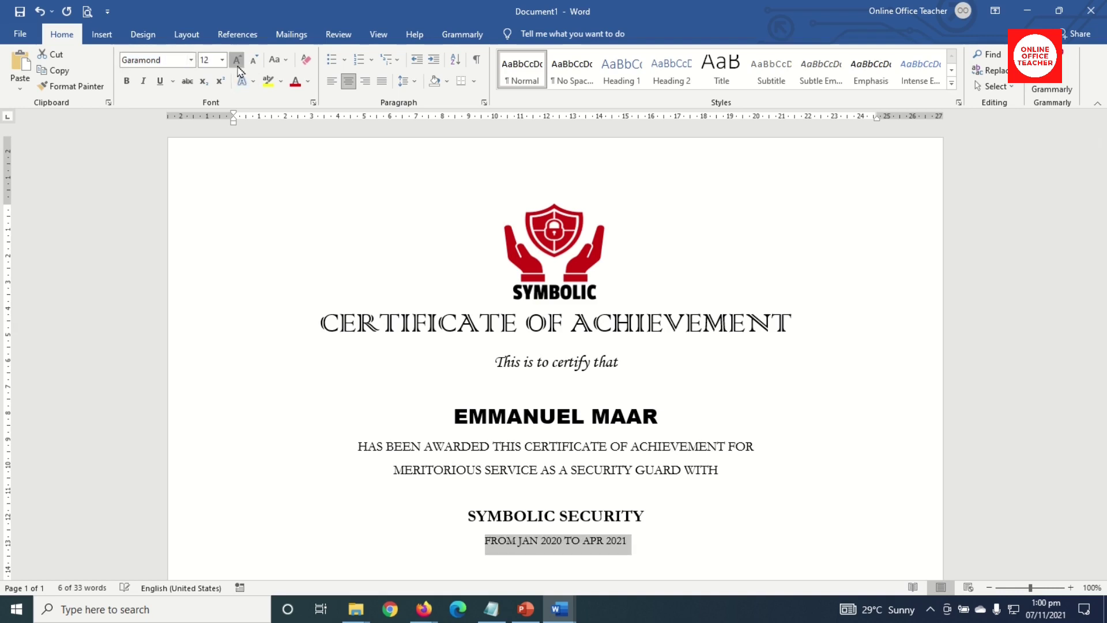
click(236, 60)
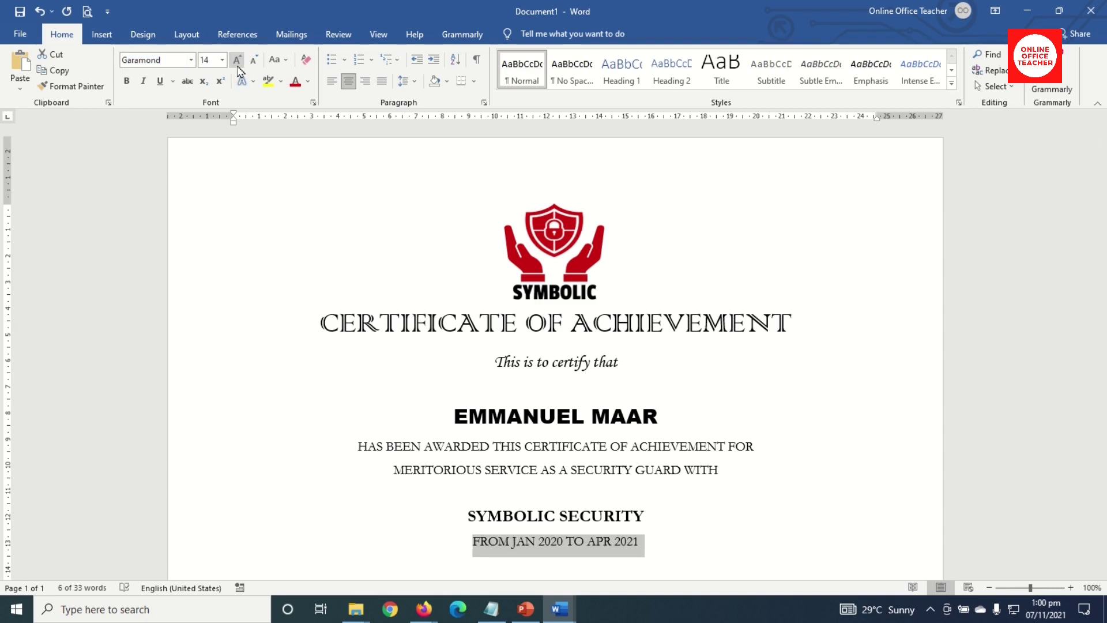
Step: Bold the dates JAN 2020 and APR 2021
click(522, 542)
drag(515, 542, 565, 543)
click(514, 542)
click(565, 519)
drag(588, 542, 640, 542)
click(645, 523)
scroll(647, 531, down, 2)
click(555, 428)
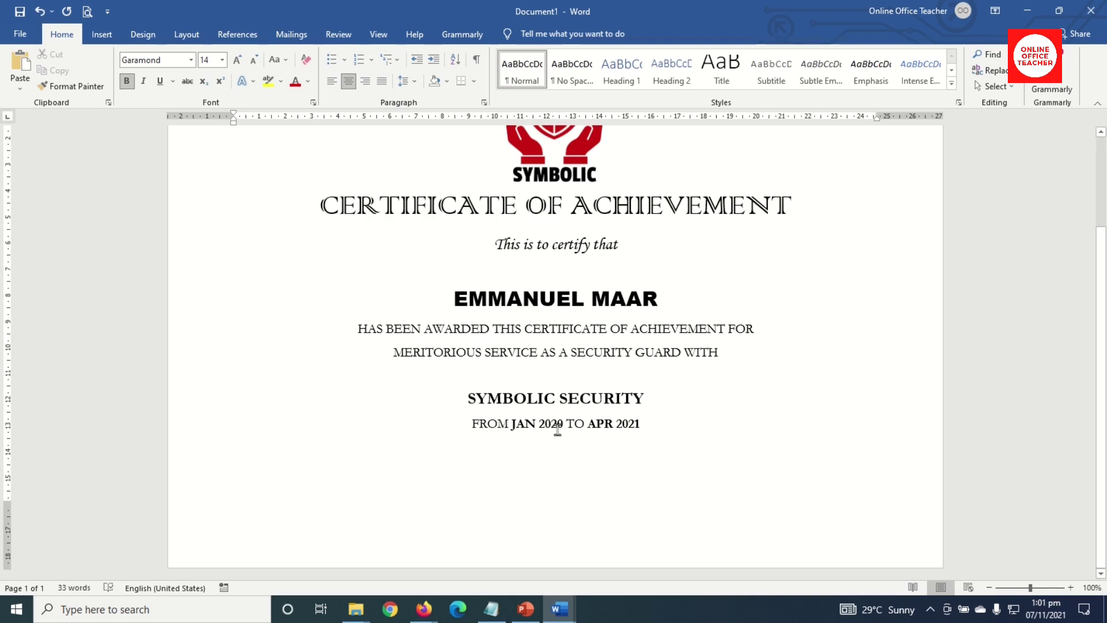
click(98, 37)
Step: Draw a text box at the lower left below the dates and paste the director's name and title
click(808, 61)
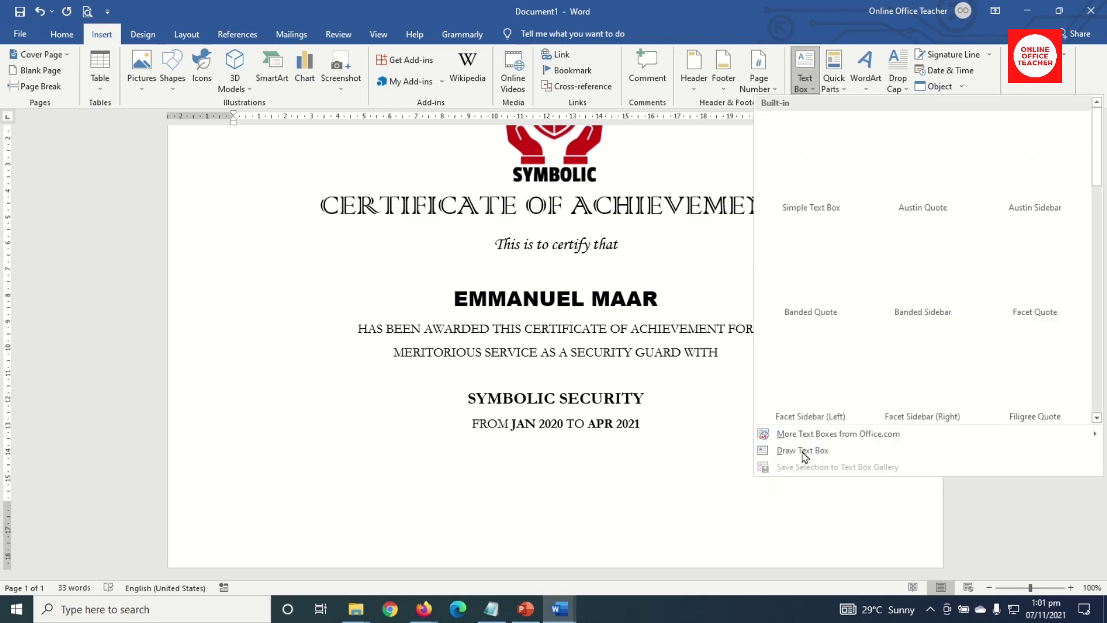
click(804, 452)
drag(245, 491, 388, 540)
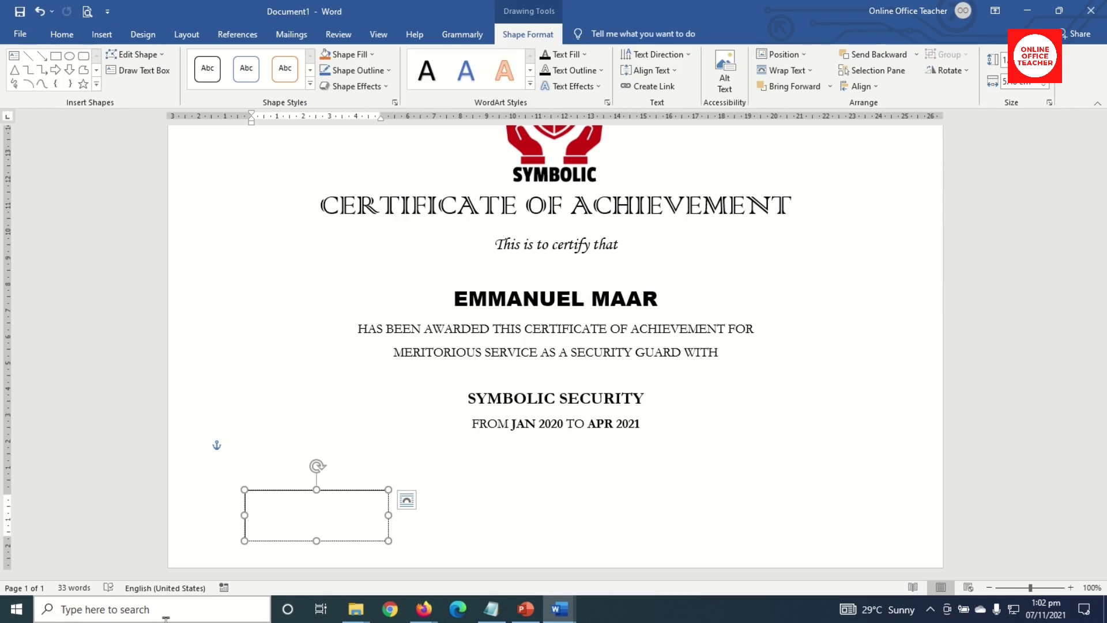
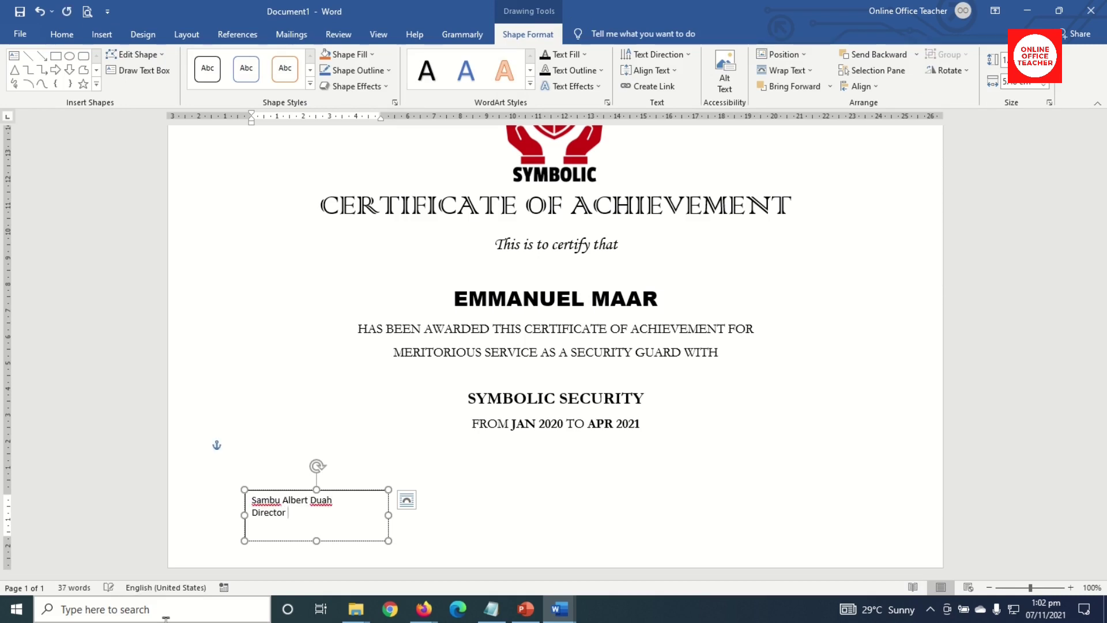
click(407, 500)
Step: Set both text box lines to bold Garamond 14 pt
drag(306, 519, 244, 491)
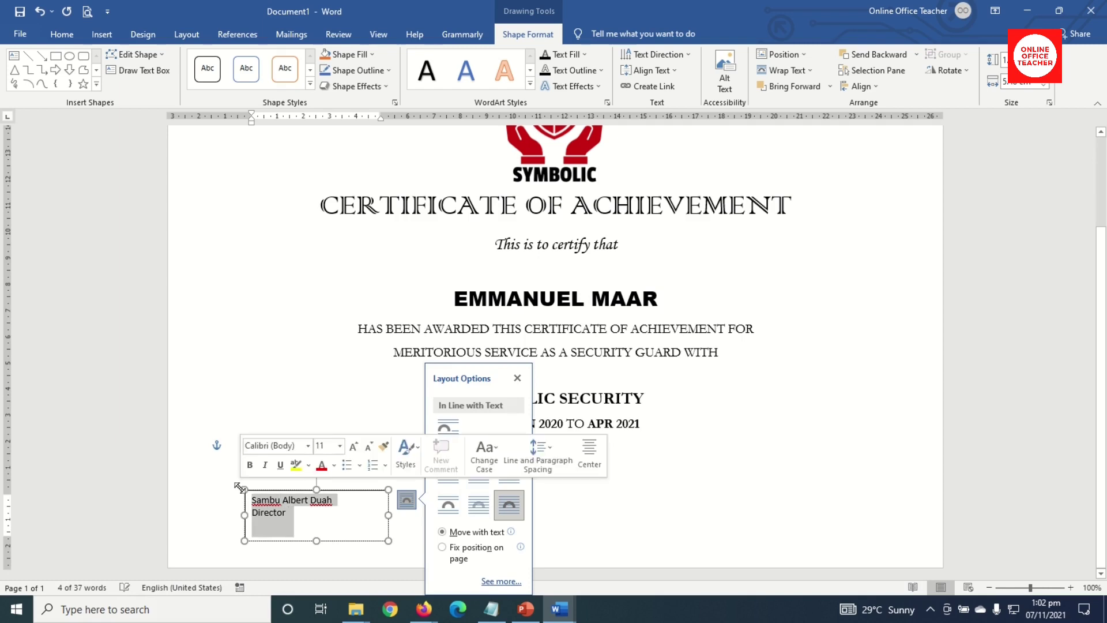
click(63, 39)
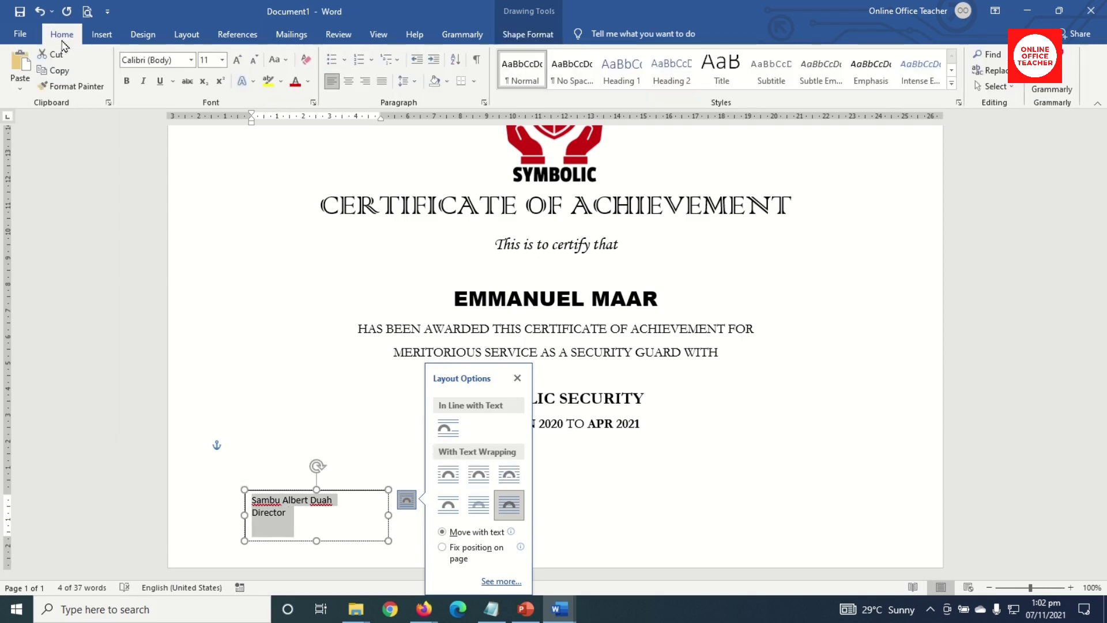
click(161, 61)
text(Garamond)
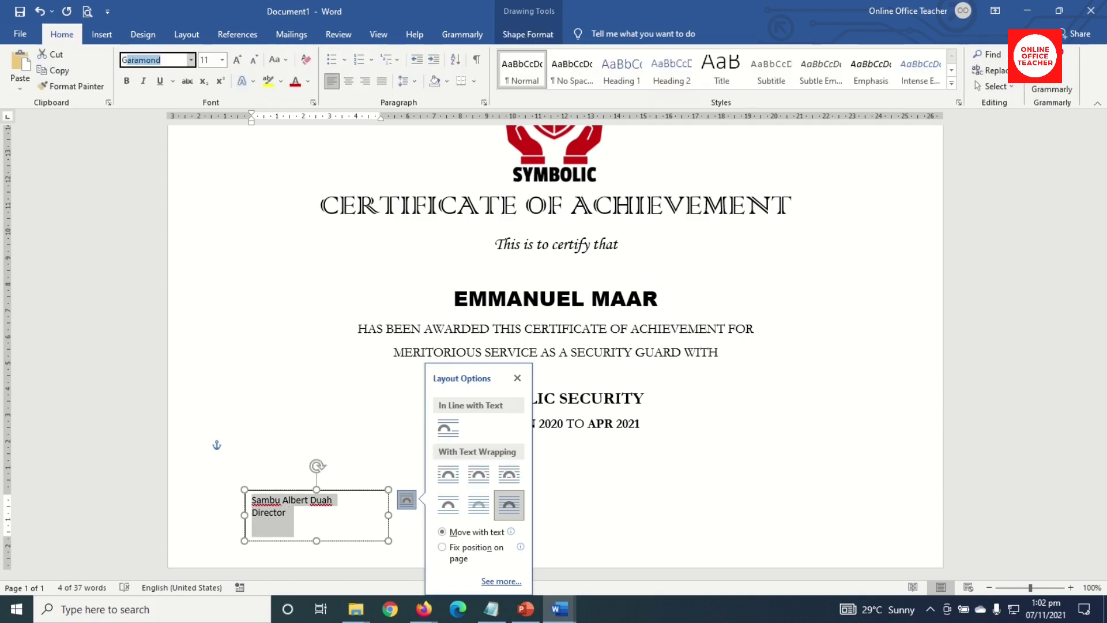
key(Return)
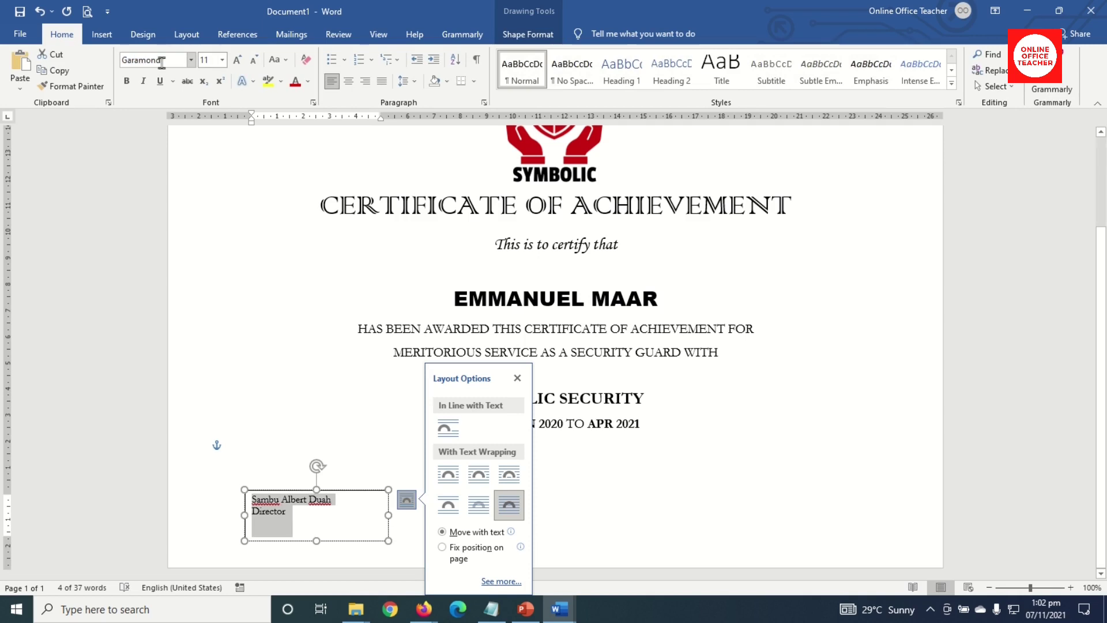
click(236, 61)
click(236, 61)
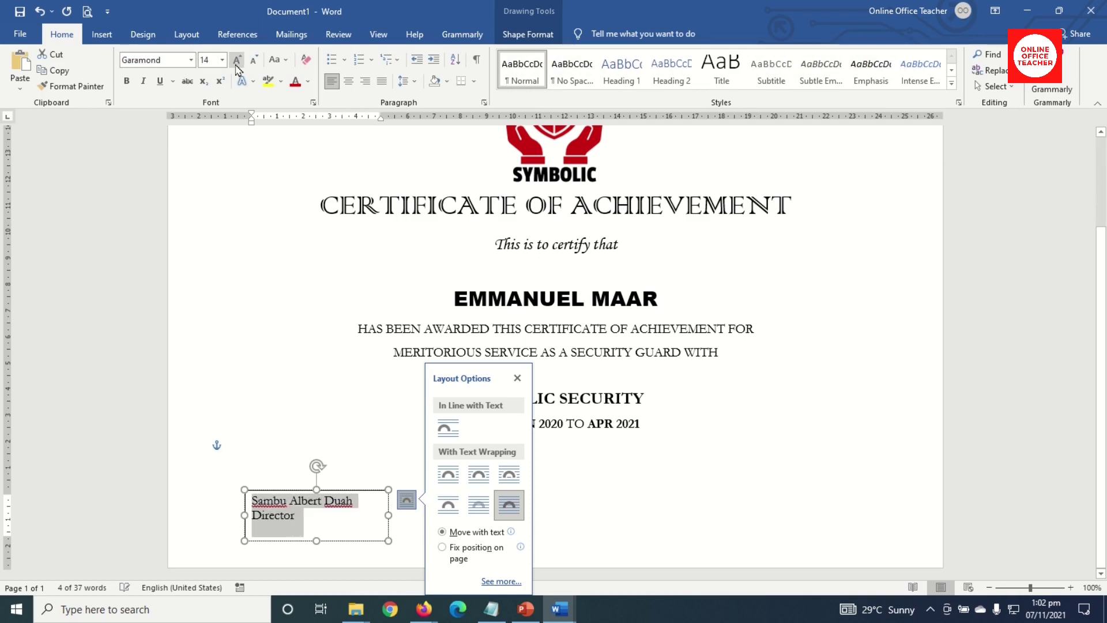
click(126, 80)
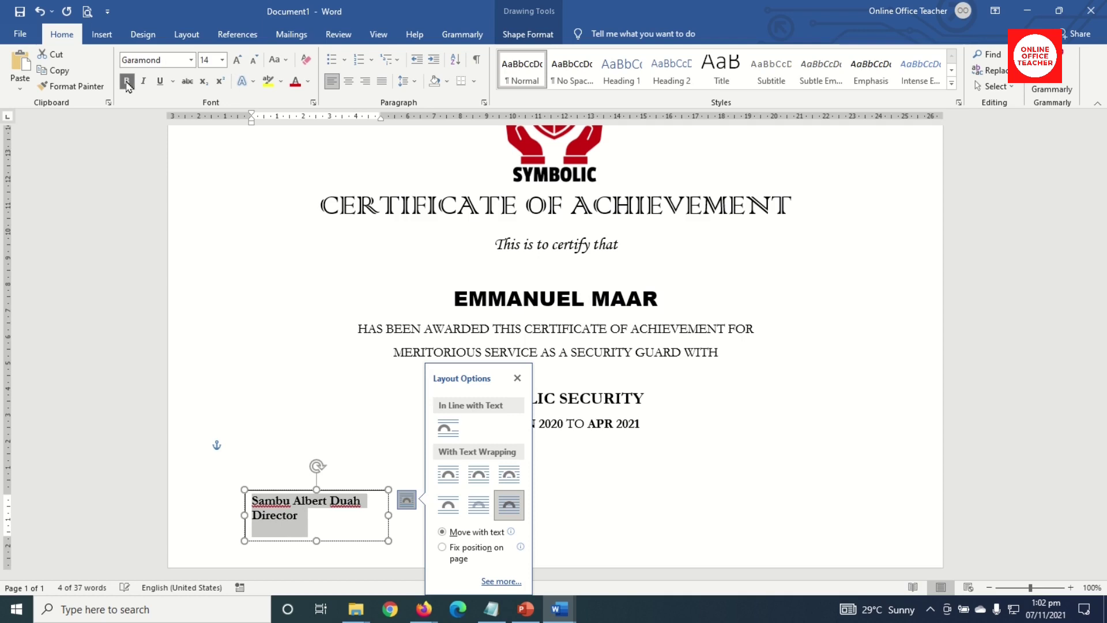
Step: Italicize the word Director
double_click(281, 519)
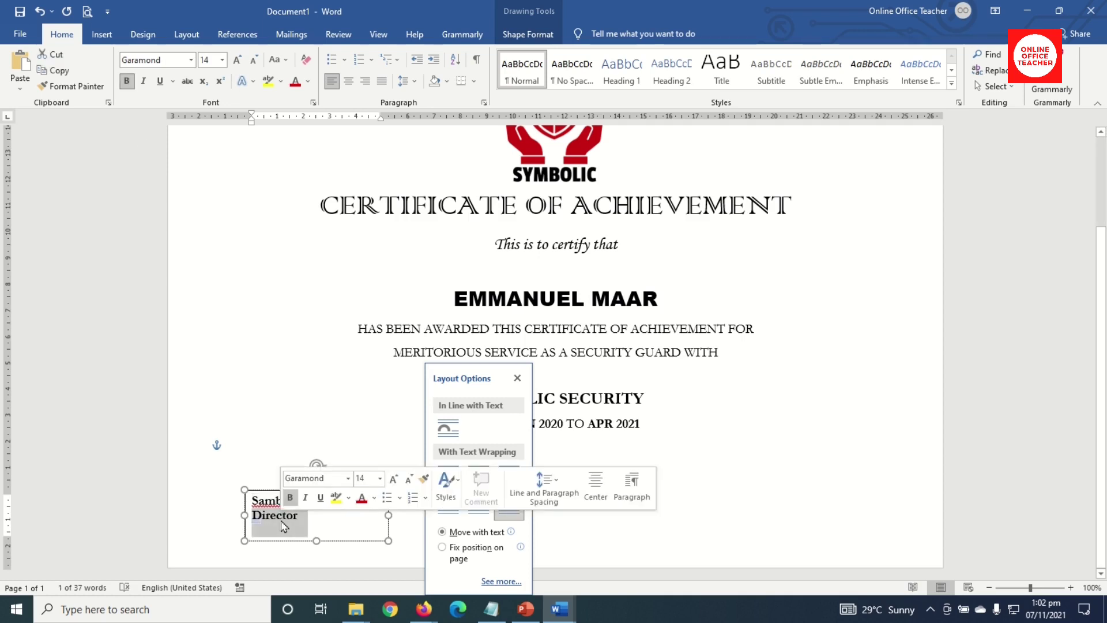
click(143, 82)
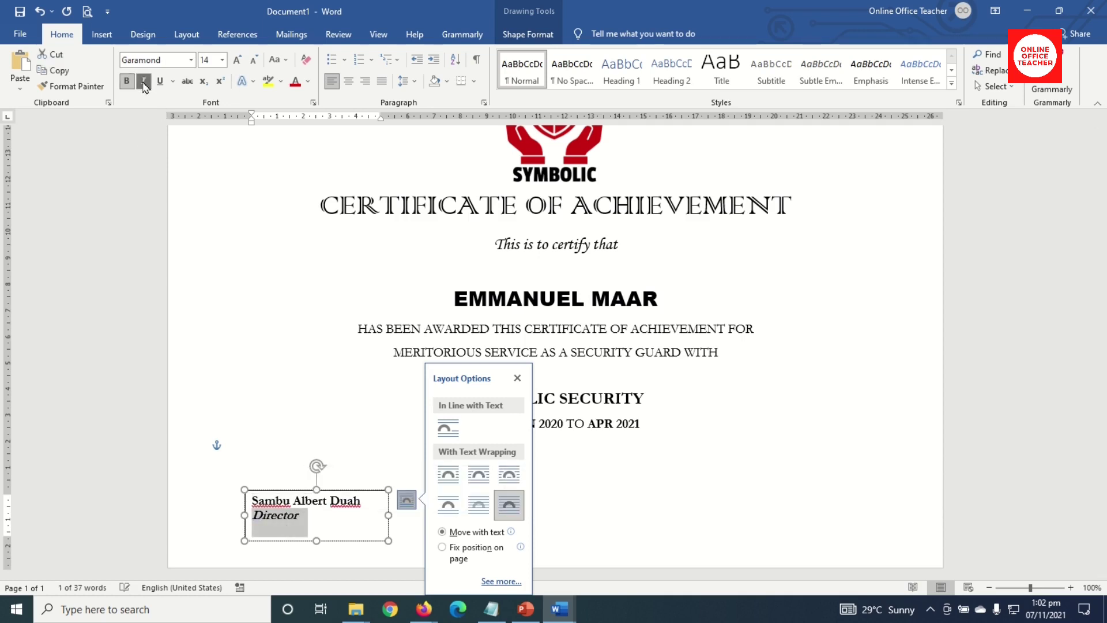
click(330, 527)
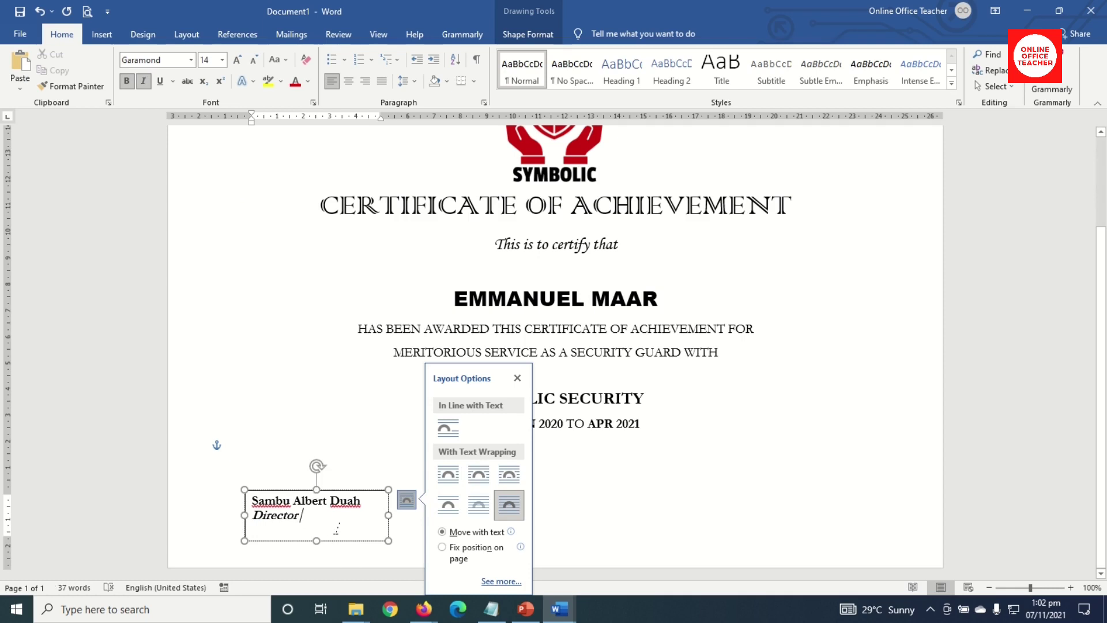
click(538, 36)
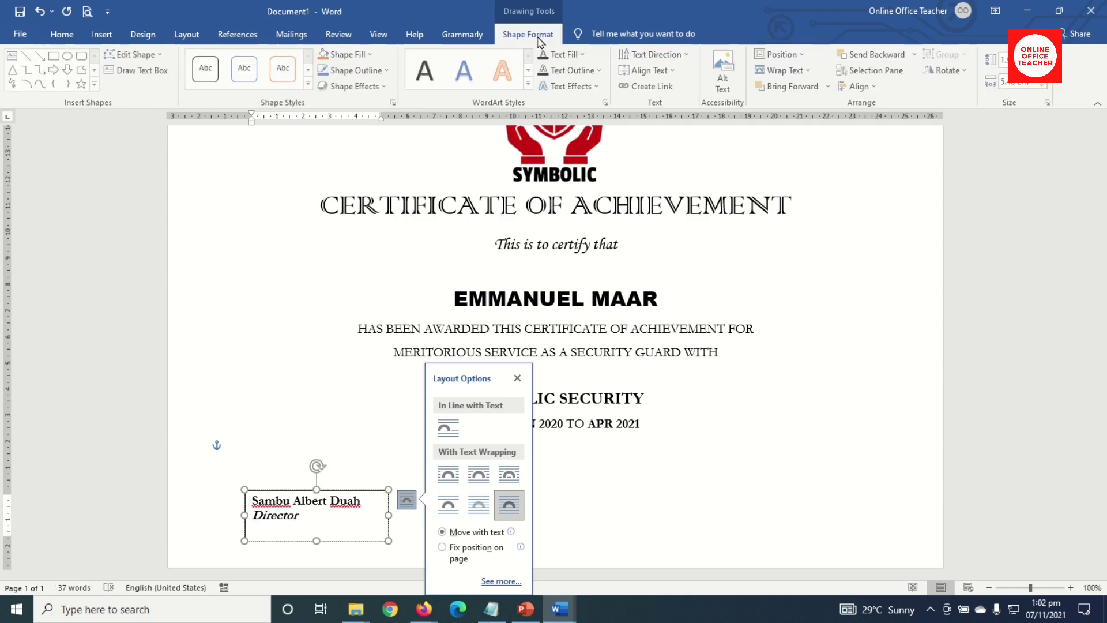
Step: Give the signature text box No Fill and No Outline
click(361, 56)
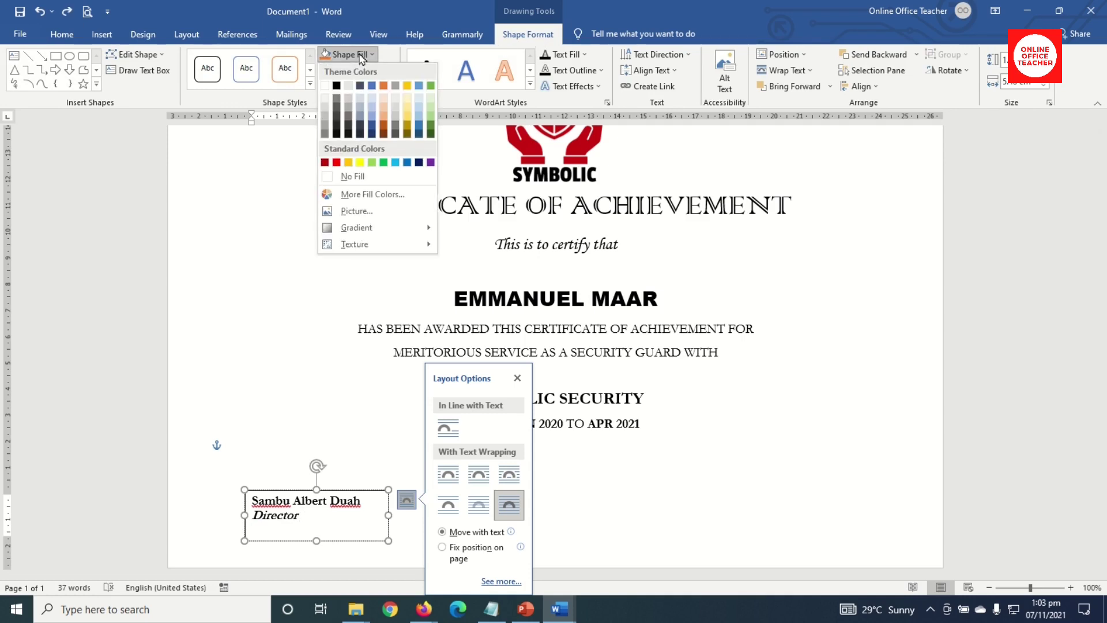
click(353, 176)
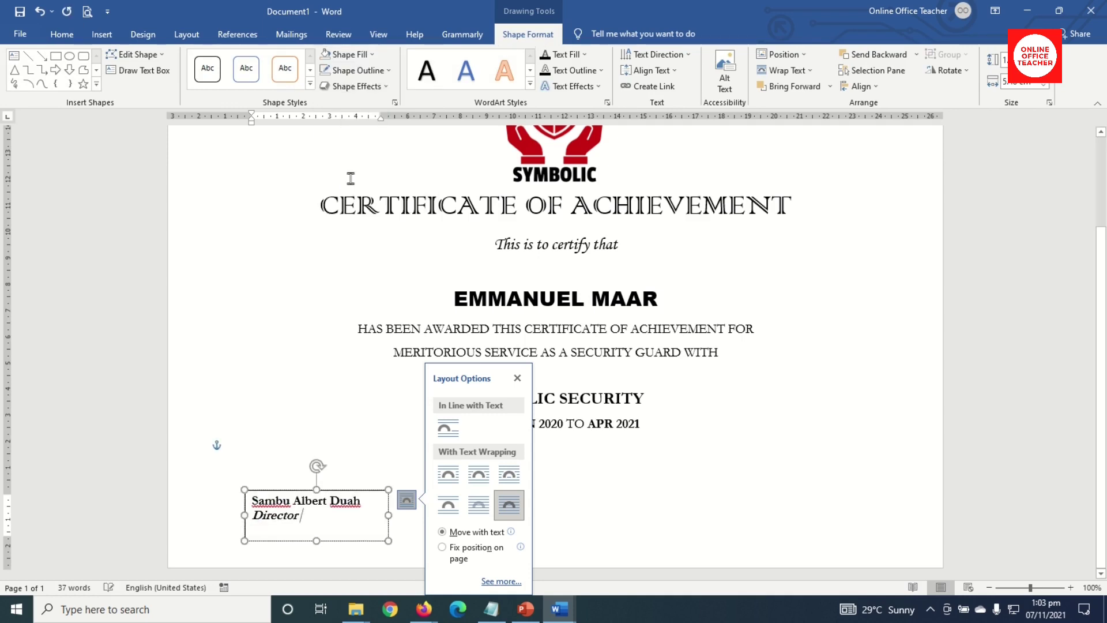
click(354, 71)
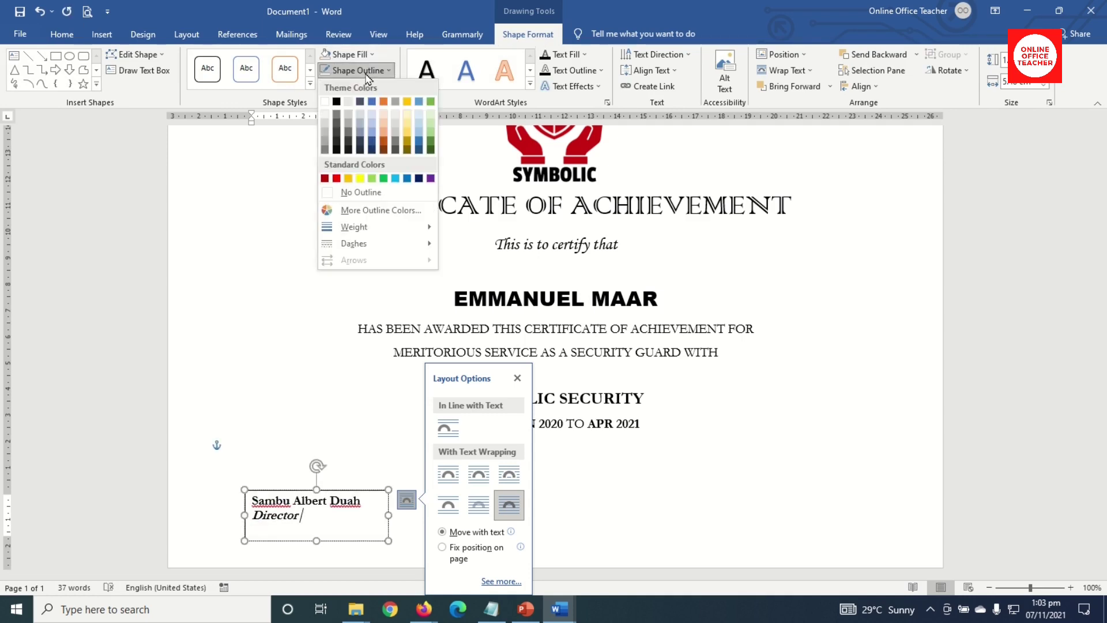
click(356, 196)
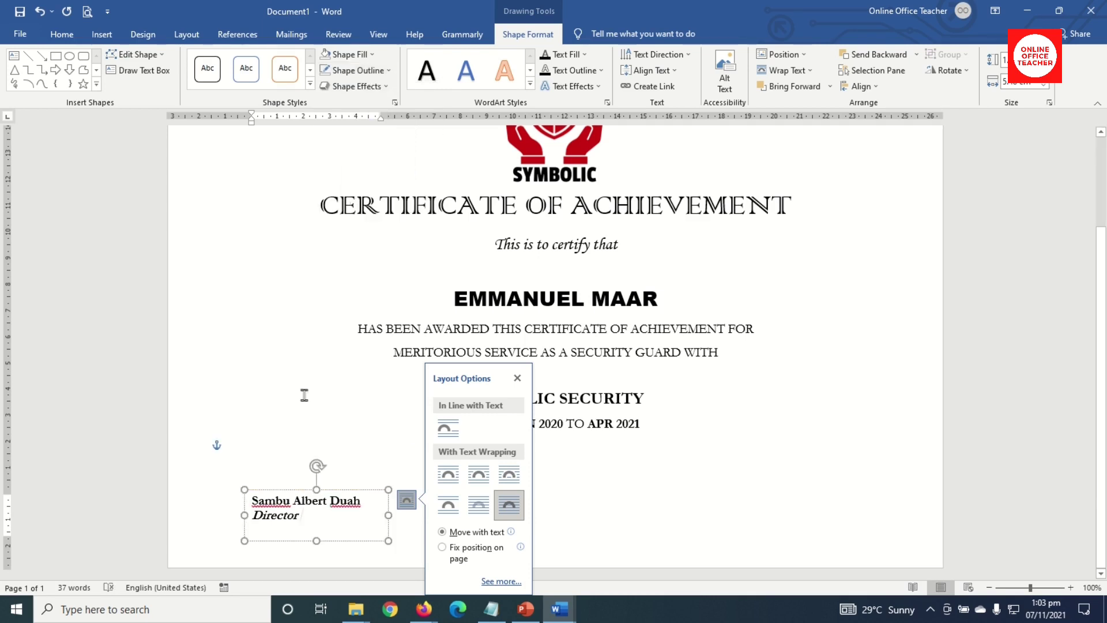
click(102, 37)
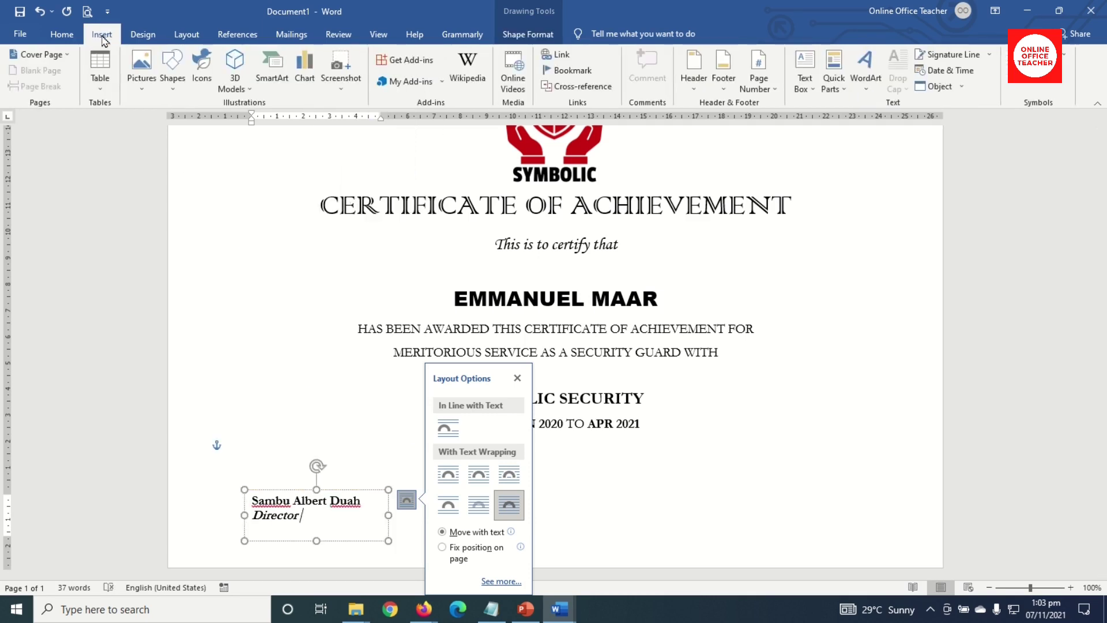
Step: Choose the Line shape from the Shapes gallery to draw the director's signature line
click(170, 77)
click(180, 118)
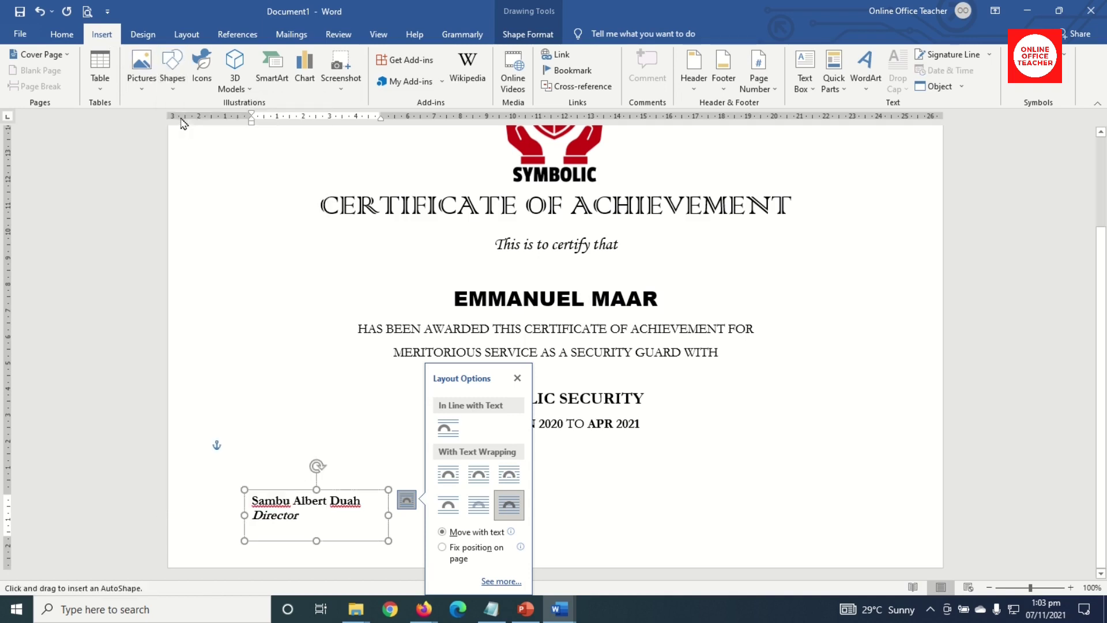
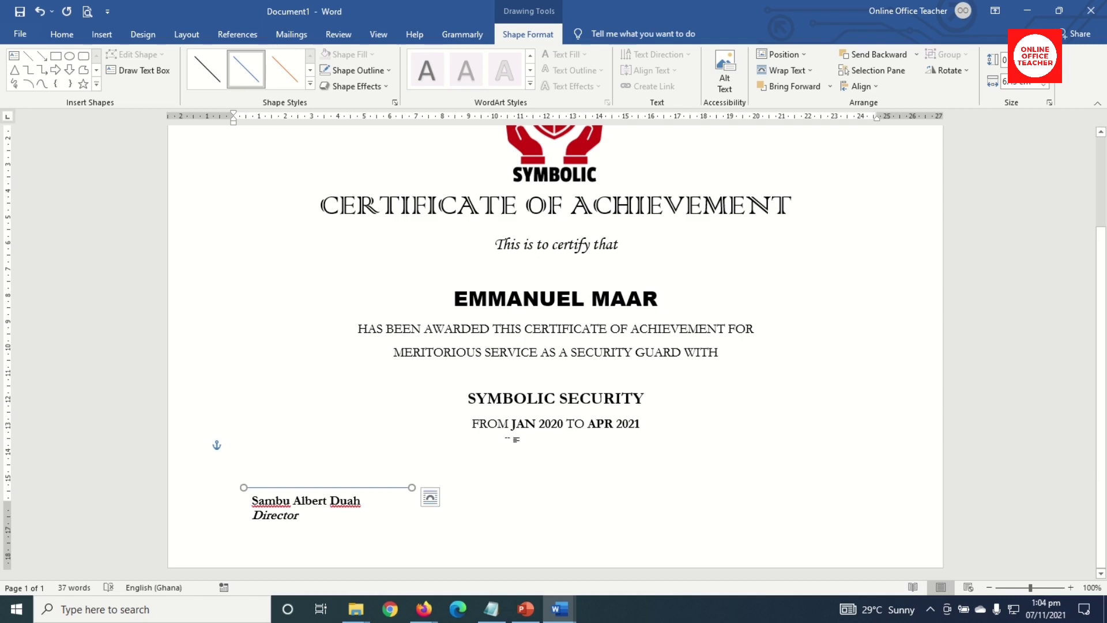
Step: Make the signature line's outline black
click(382, 72)
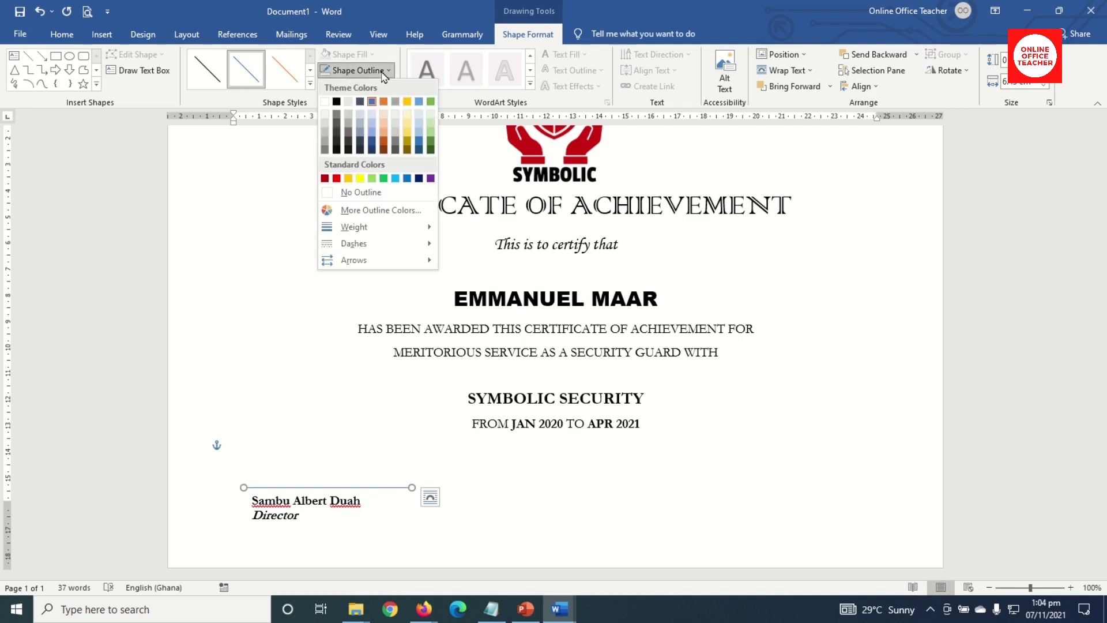
click(336, 102)
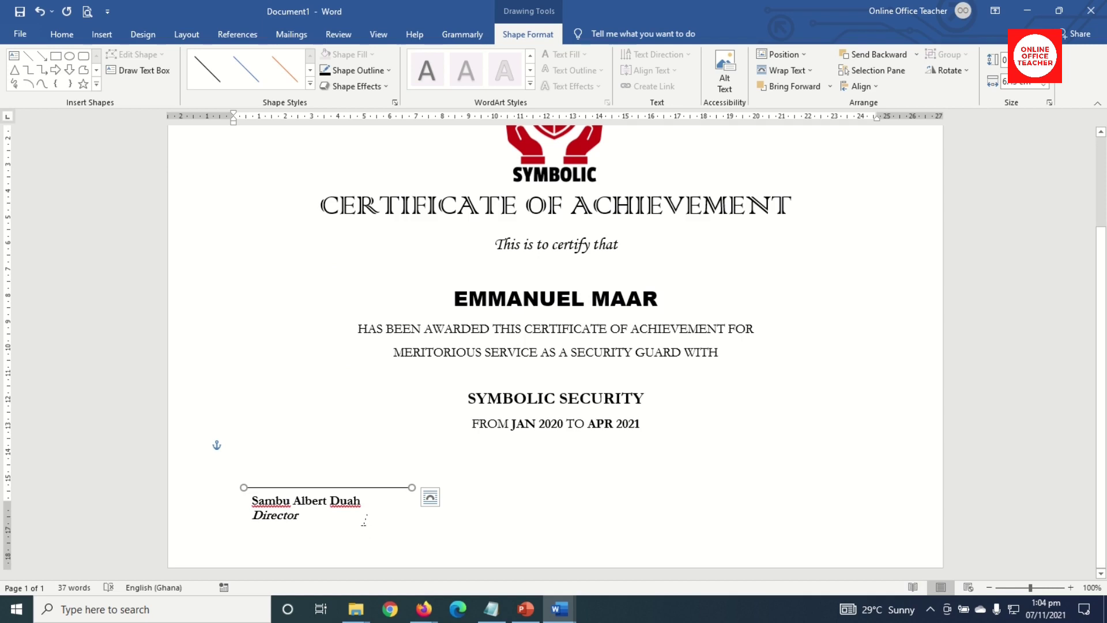
click(430, 496)
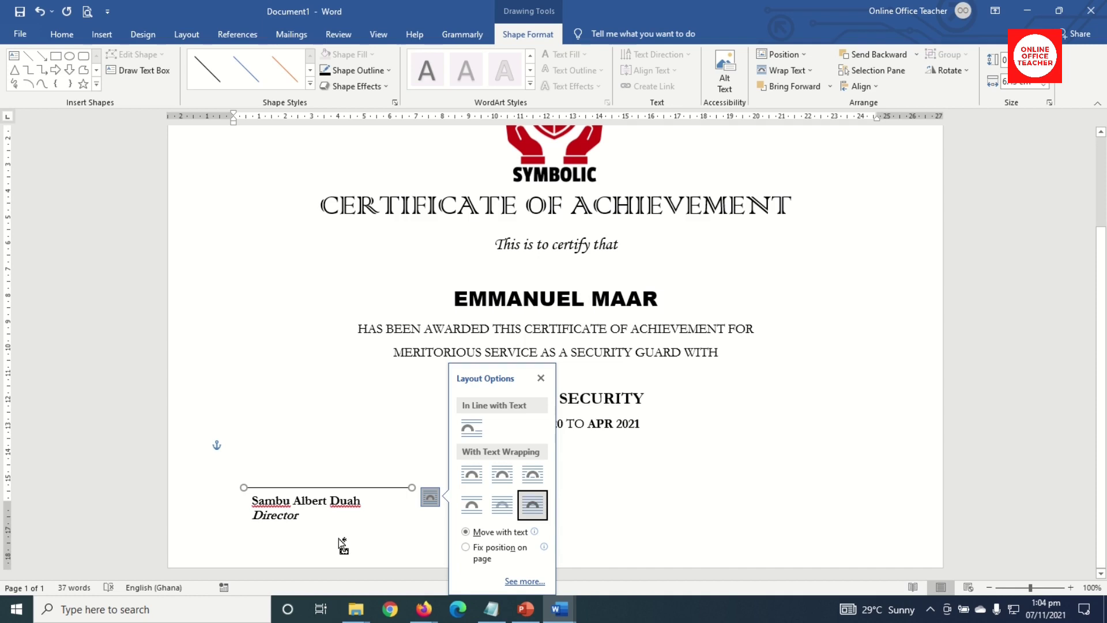
Step: Group the signature line with the director's signature text box into one object
click(343, 545)
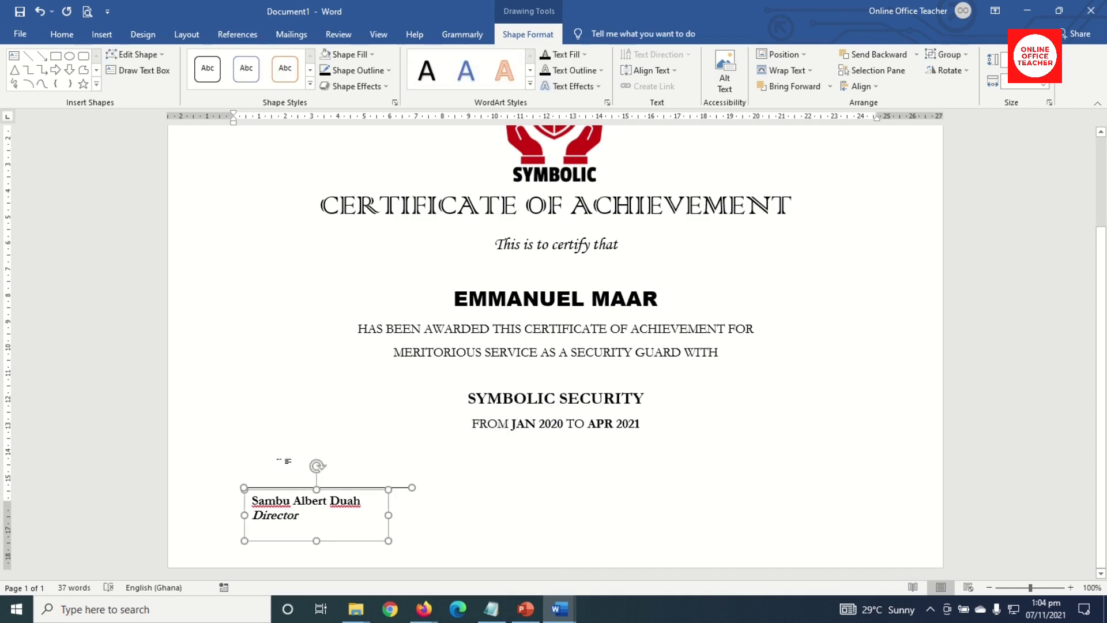
click(964, 56)
click(957, 71)
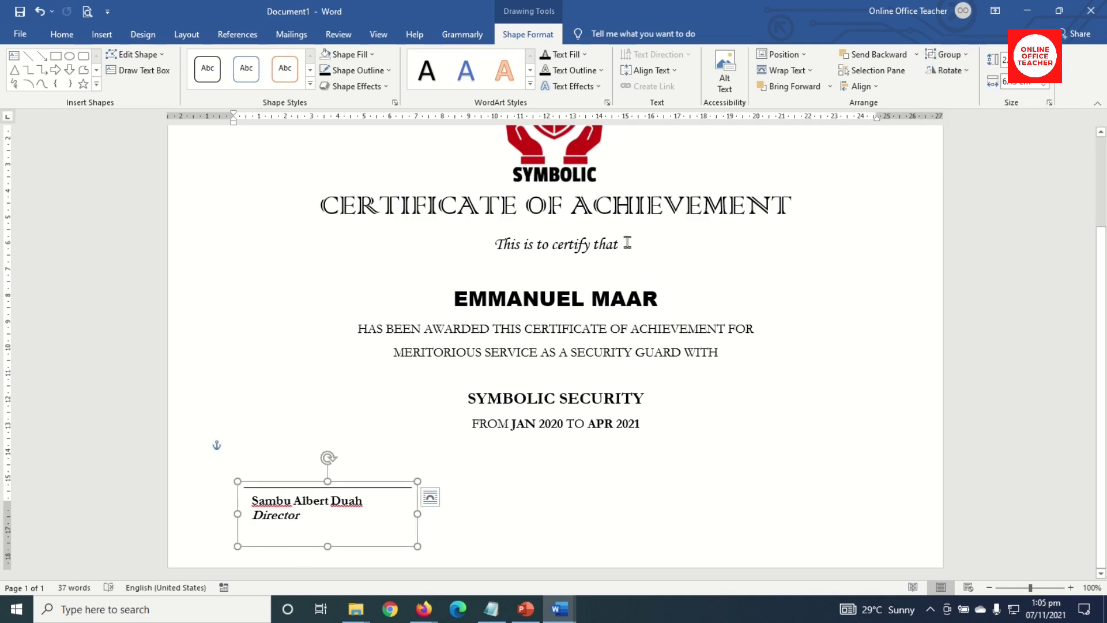
click(431, 496)
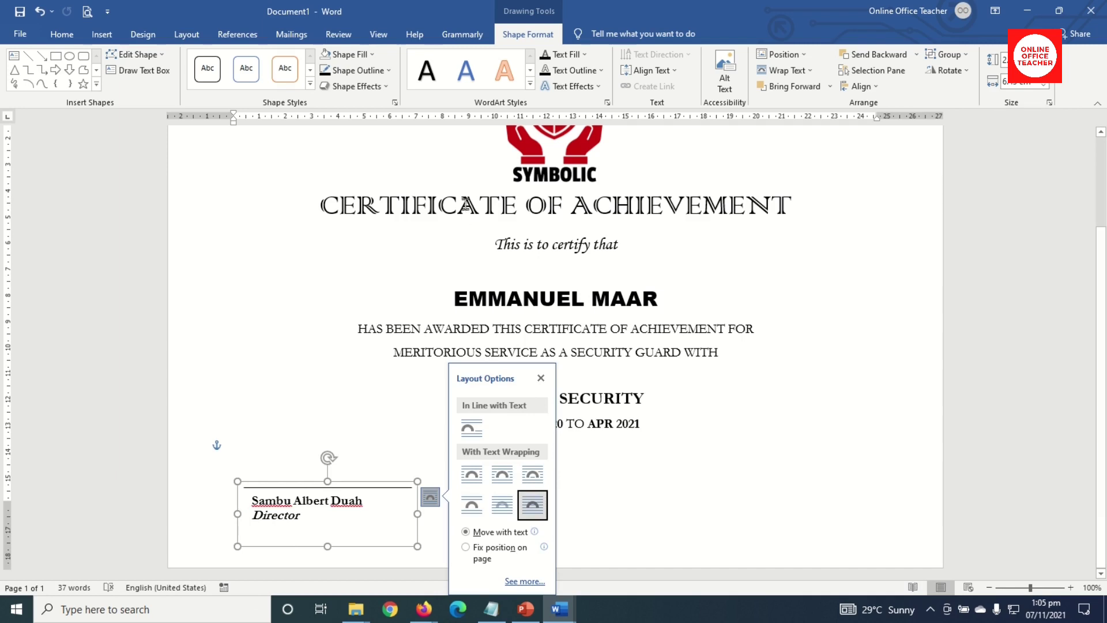
Step: Copy the grouped signature block to the clipboard
click(62, 35)
click(55, 70)
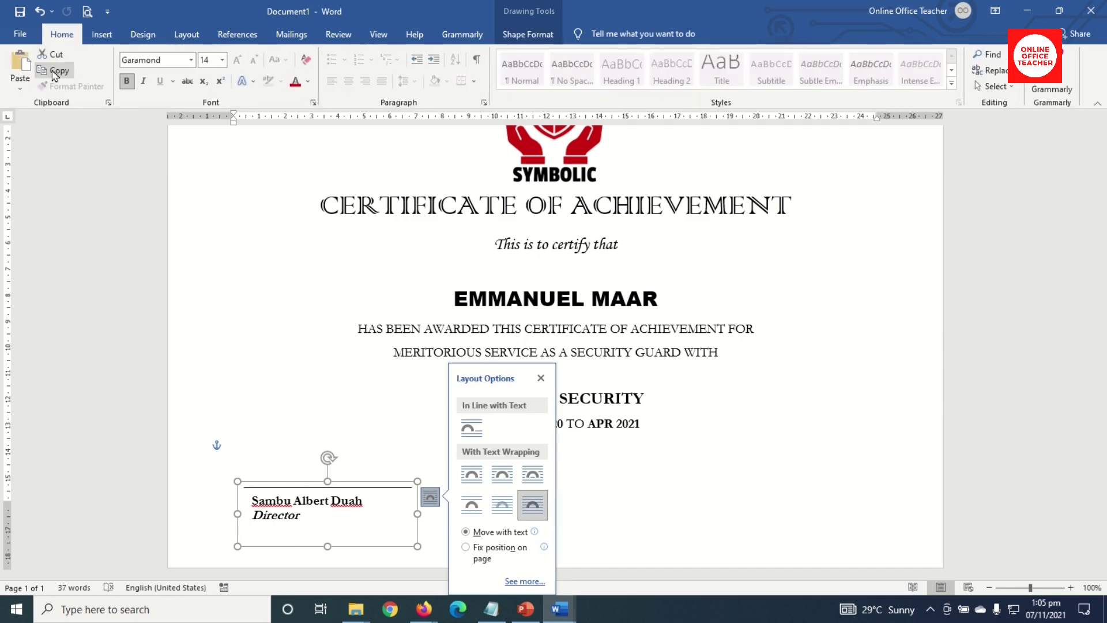
click(615, 512)
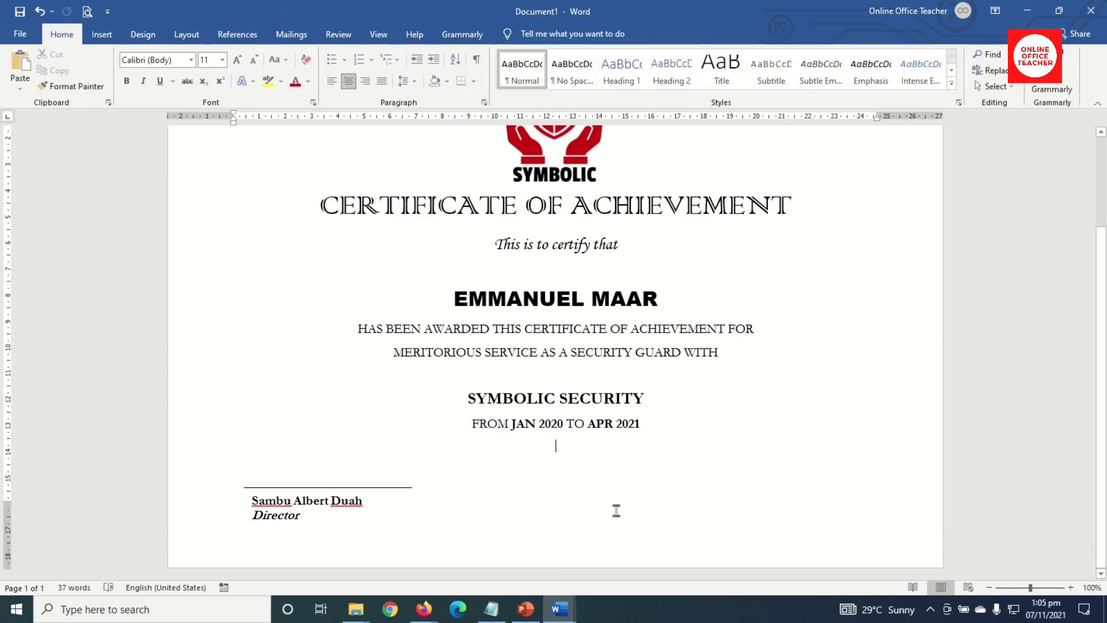
Step: Paste a copy of the signature block and move it to the page's right side
click(20, 75)
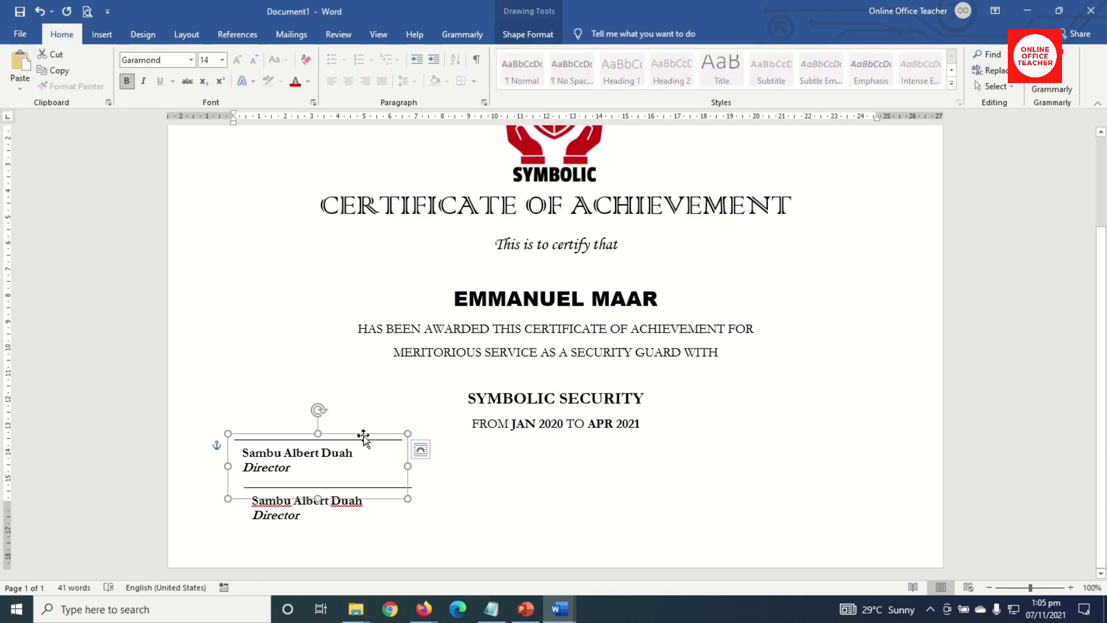
mouse_move(363, 437)
mouse_down()
mouse_move(363, 492)
mouse_move(373, 482)
mouse_up()
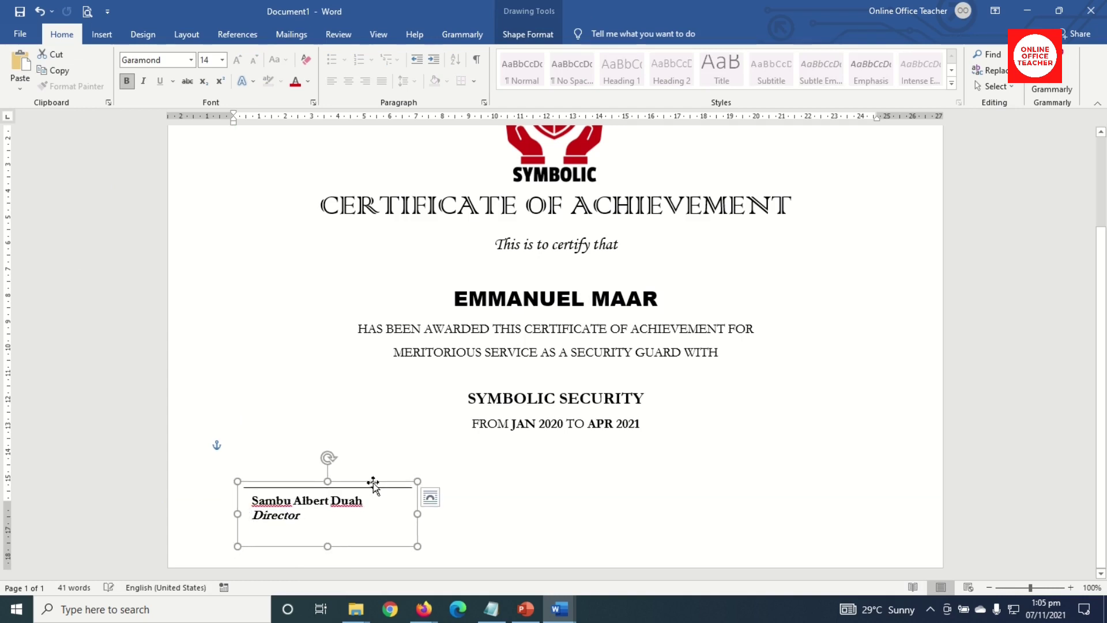
mouse_move(373, 482)
mouse_down()
mouse_move(496, 501)
mouse_move(738, 505)
mouse_move(814, 485)
mouse_move(827, 457)
mouse_move(844, 470)
mouse_move(835, 455)
mouse_move(813, 468)
mouse_move(822, 459)
mouse_move(849, 465)
mouse_up()
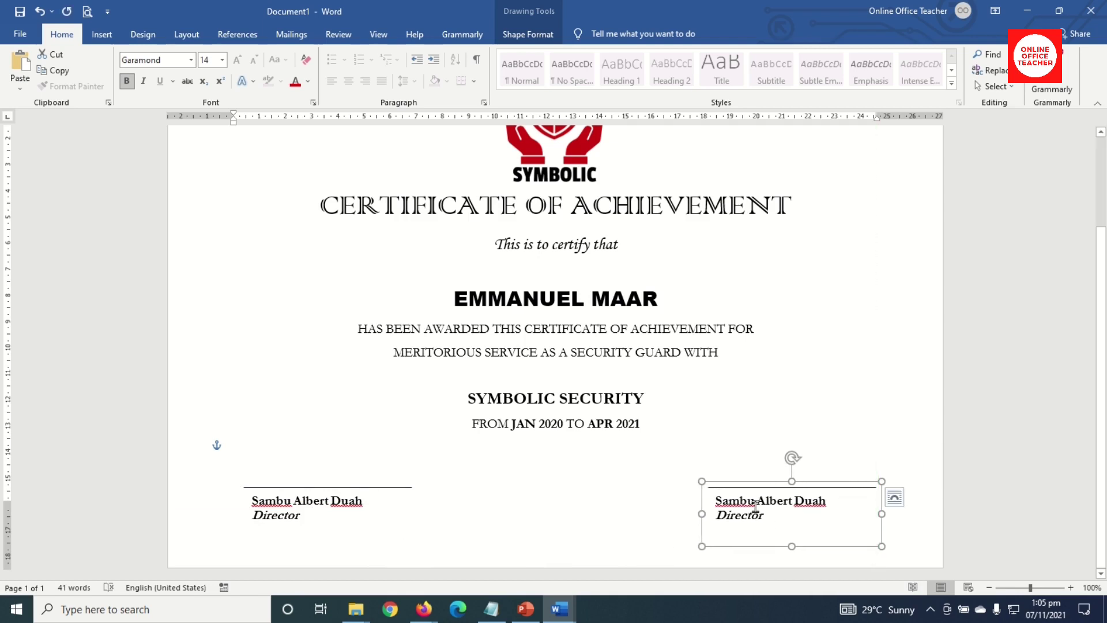
Step: Replace the copy's text with the new signer's name and the title 'Human Resource'
click(755, 501)
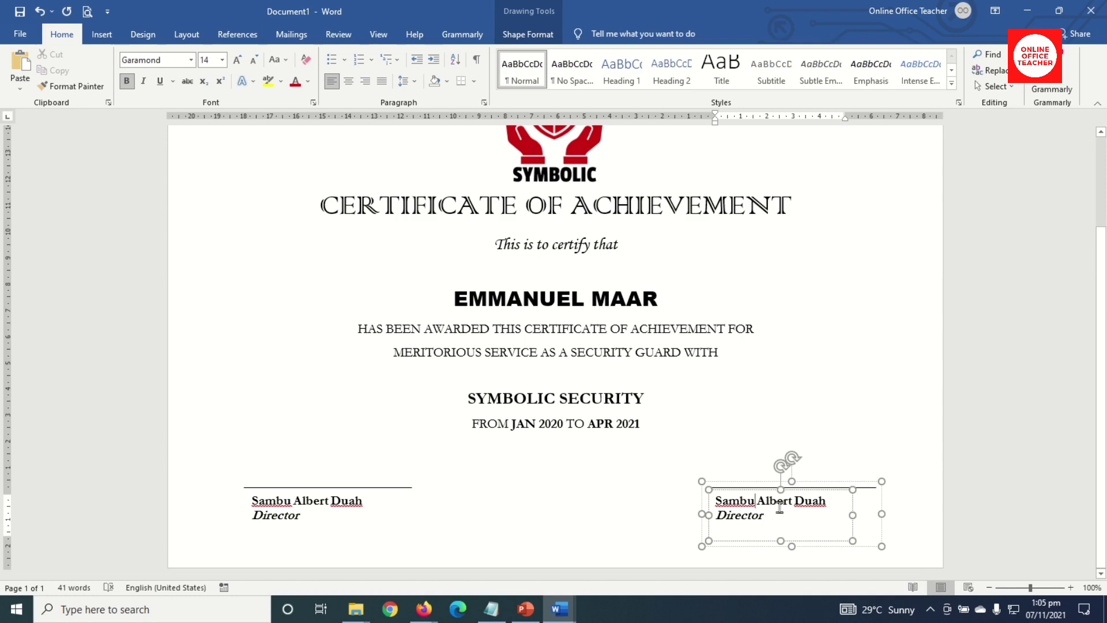
key(ctrl+a)
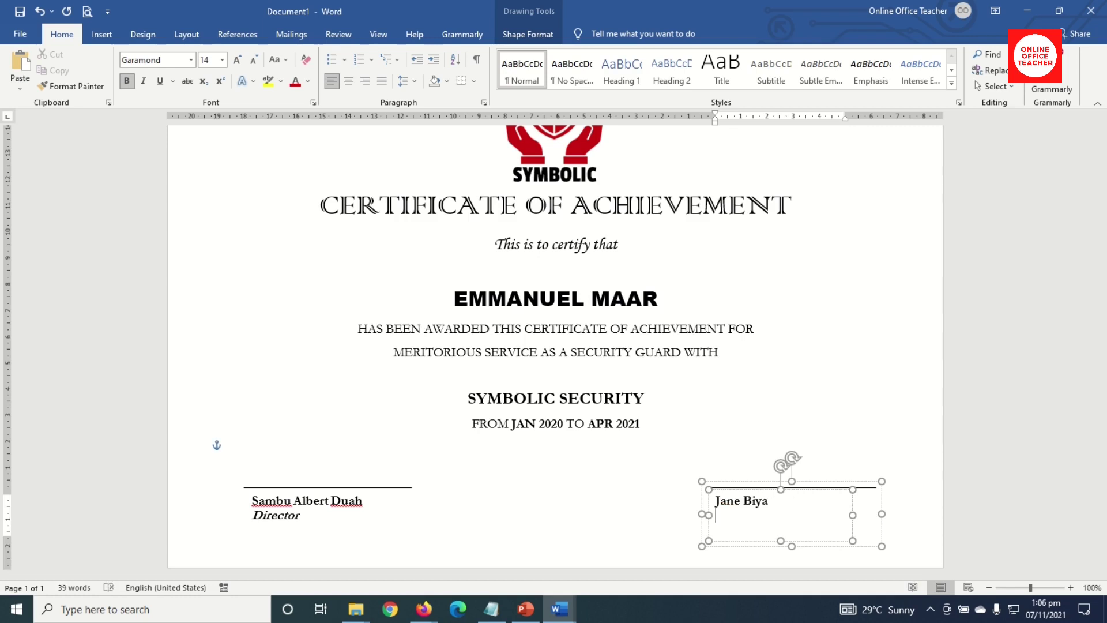
key(Return)
text(human Resouc)
key(BackSpace)
text(rce)
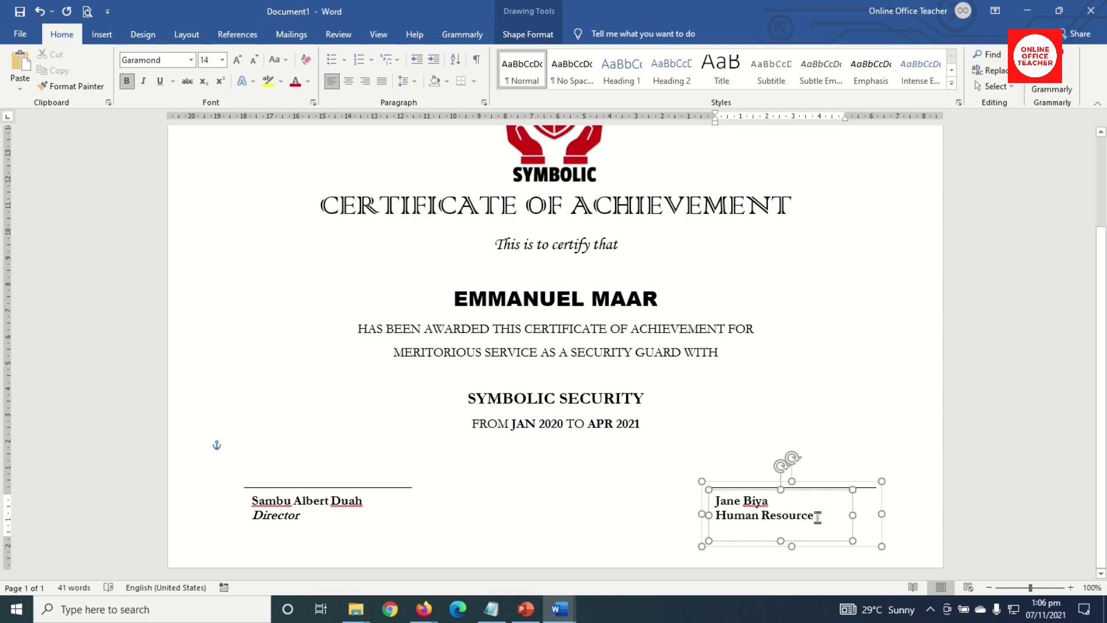
Step: Italicise the 'Human Resource' title line
drag(815, 515, 715, 515)
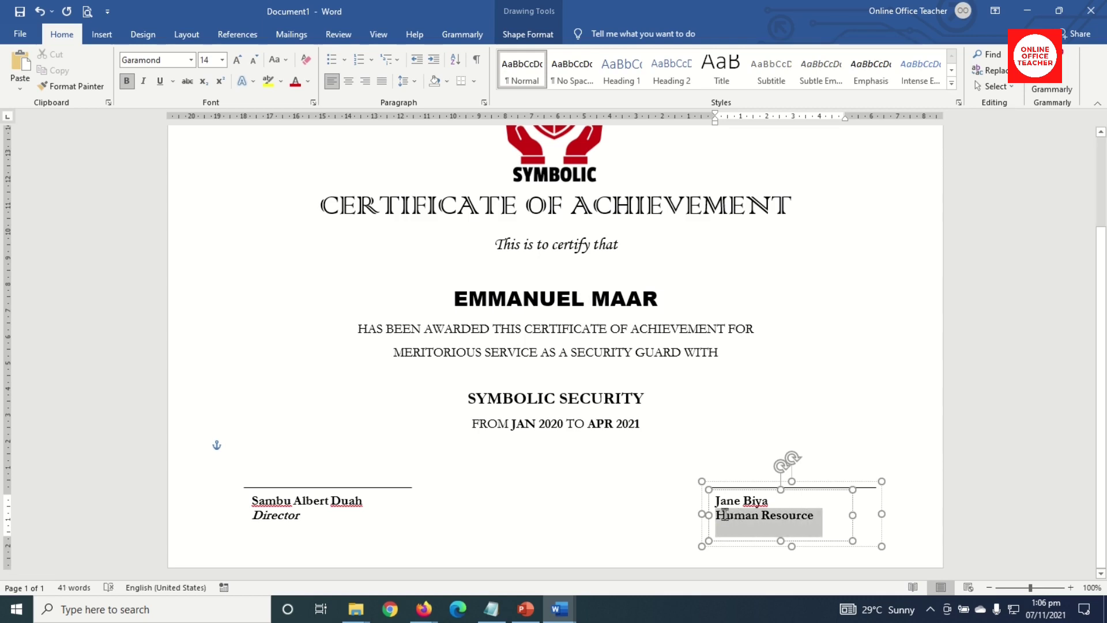
click(143, 80)
click(768, 522)
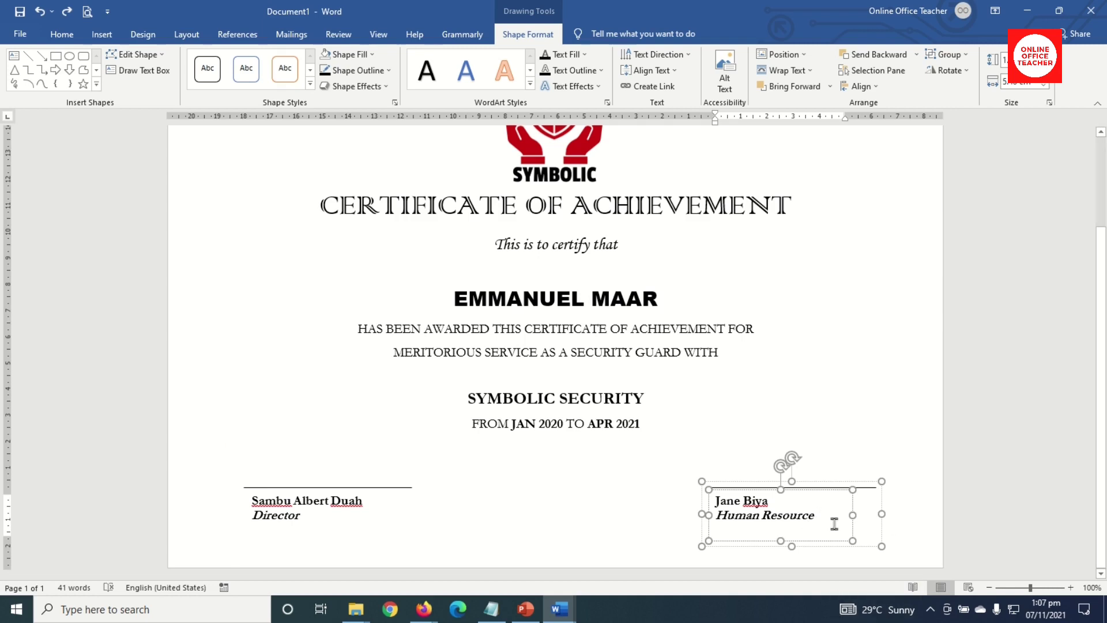
Step: Ungroup the second signature block's line from its text box
right_click(841, 488)
mouse_move(891, 333)
click(997, 343)
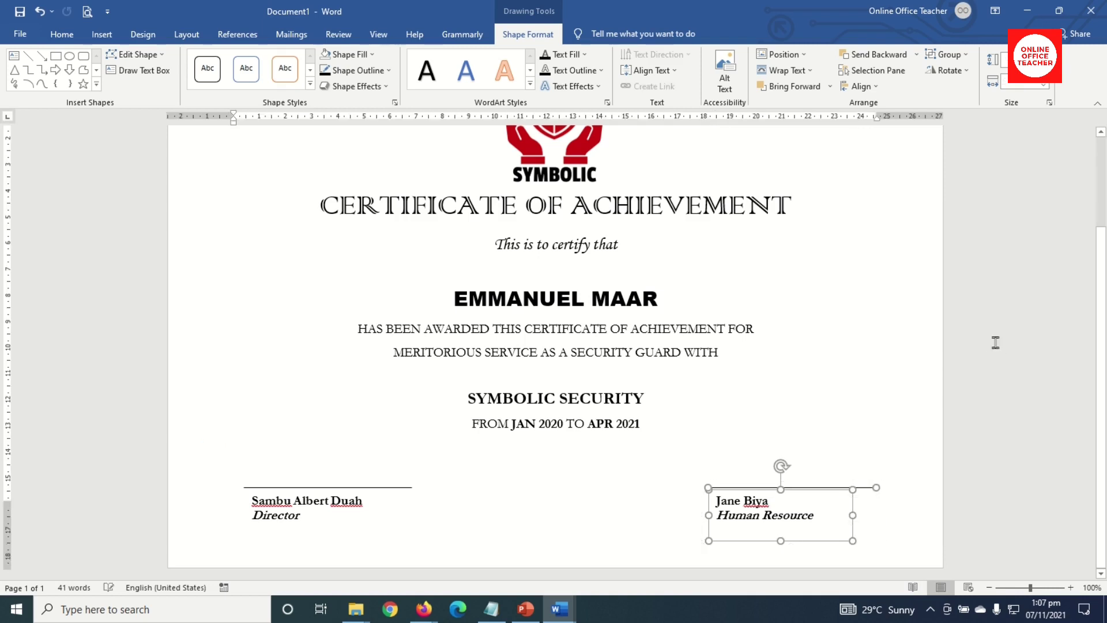
Step: Right-align both lines of the Human Resource signer's text box
click(900, 527)
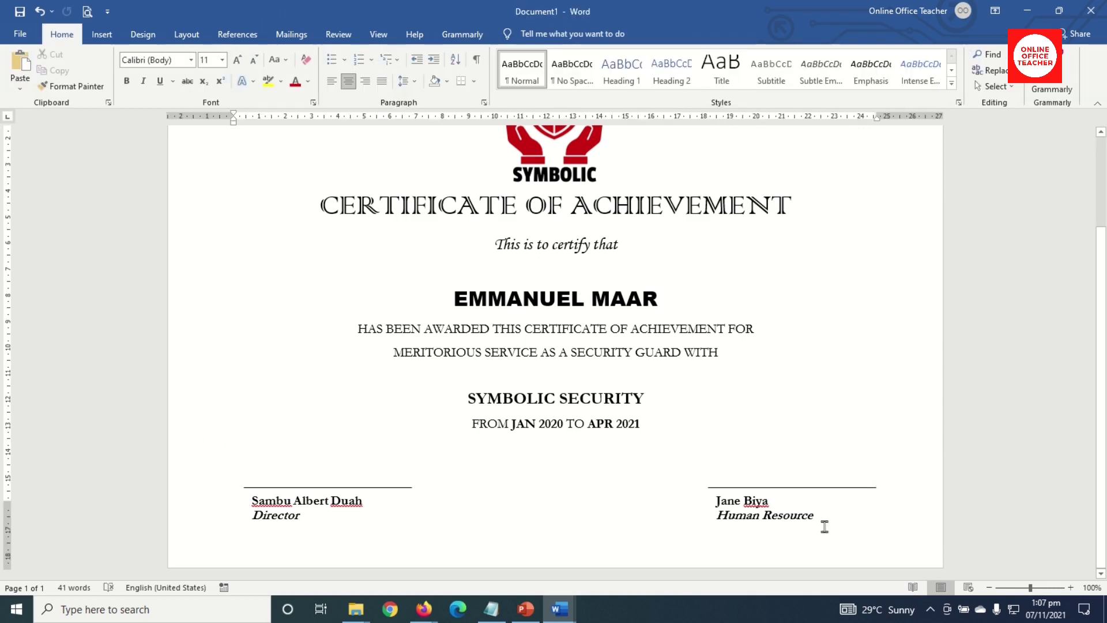
click(852, 526)
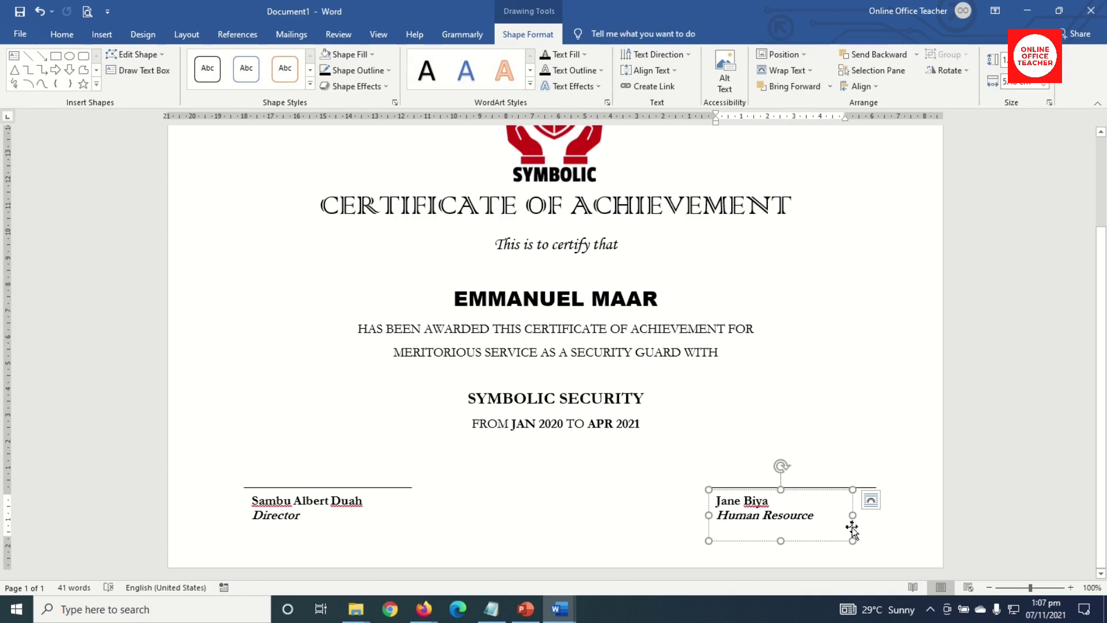
key(Right)
key(Right)
key(Right)
key(Right)
key(Right)
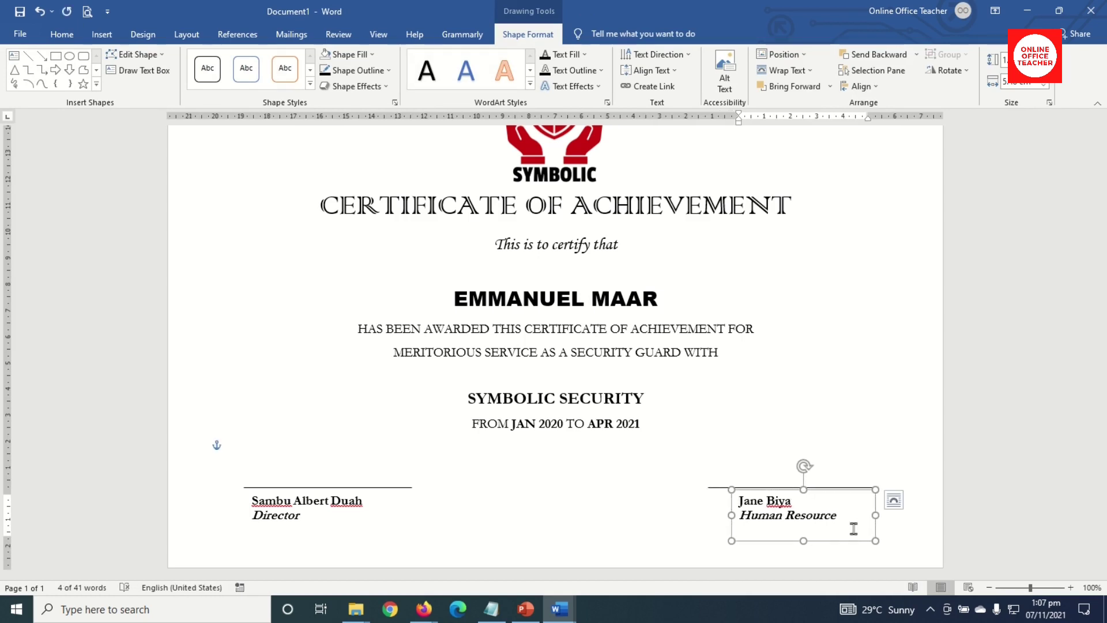
drag(853, 528, 741, 506)
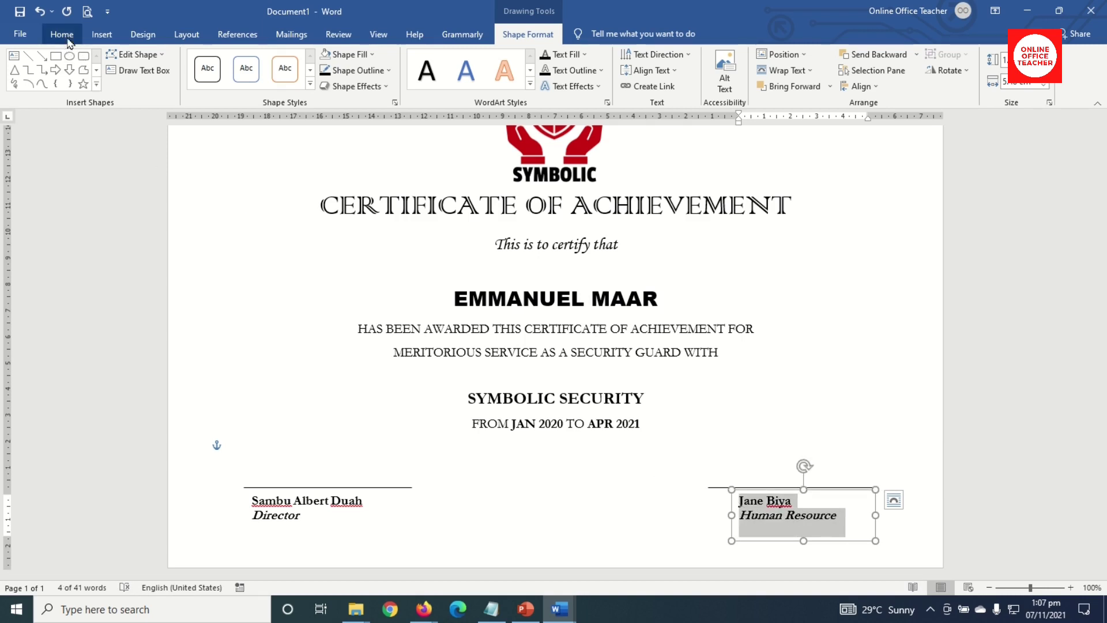
click(68, 36)
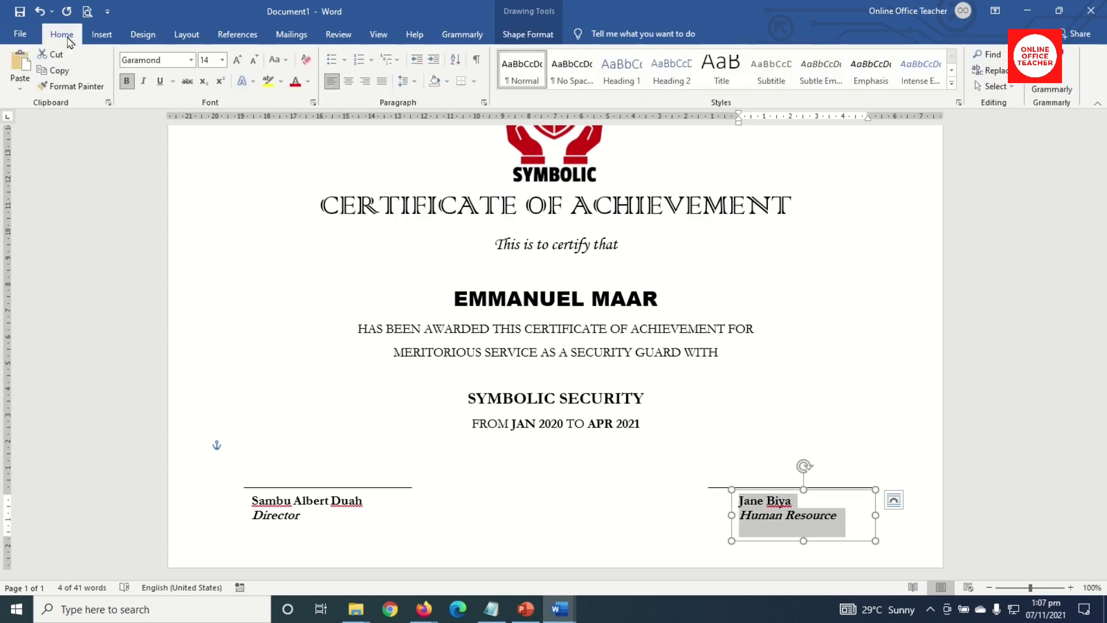
click(365, 81)
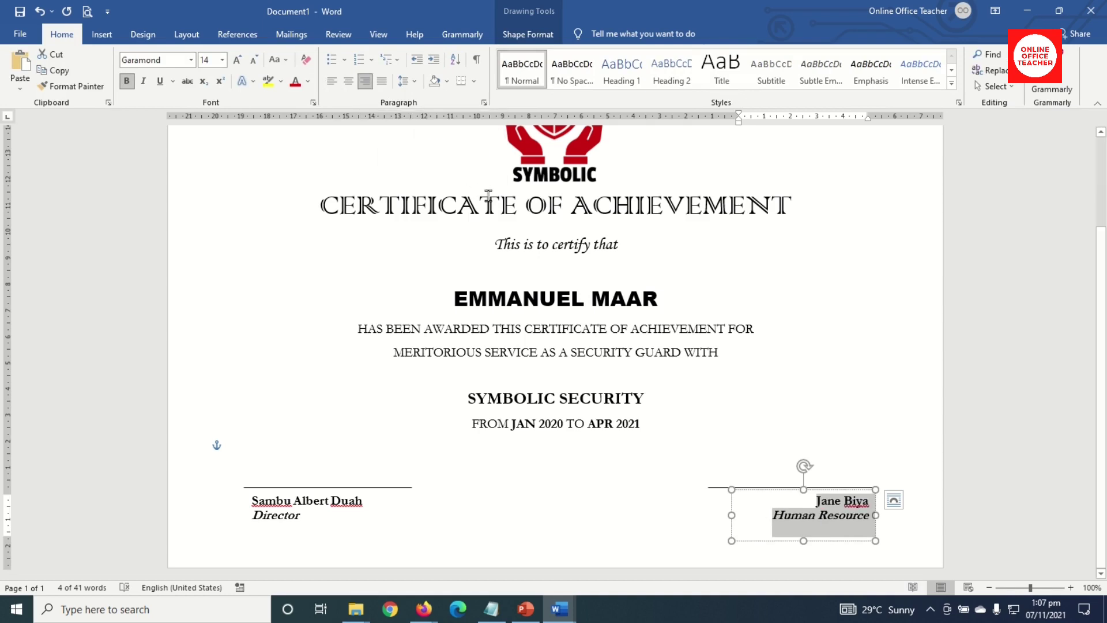
click(885, 447)
scroll(885, 447, up, 2)
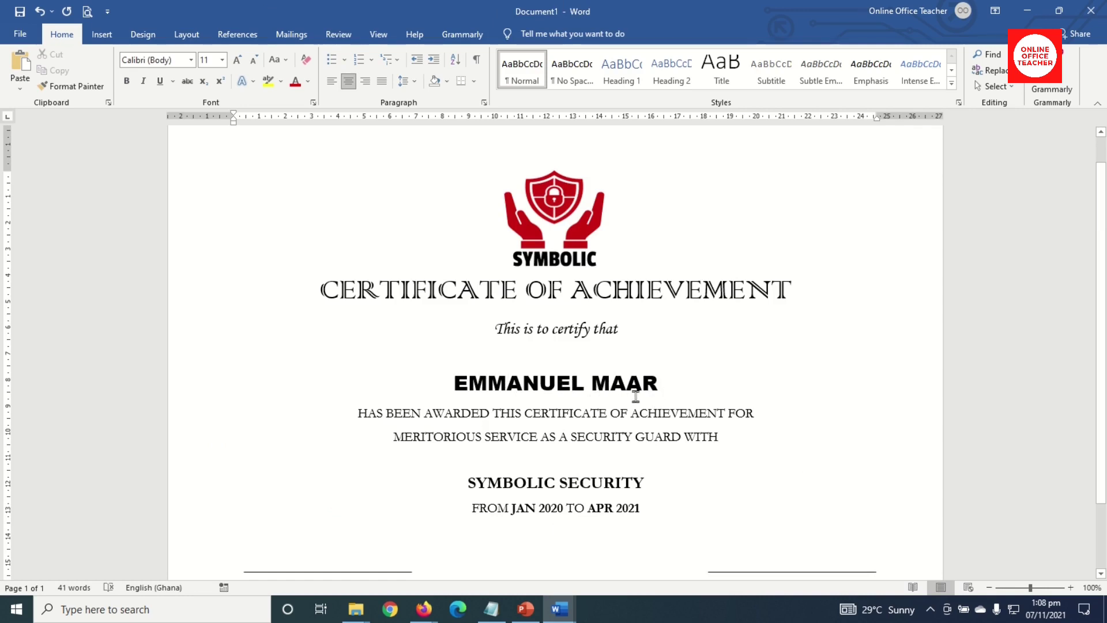
Step: Draw a horizontal straight line just beneath the recipient's name
click(101, 30)
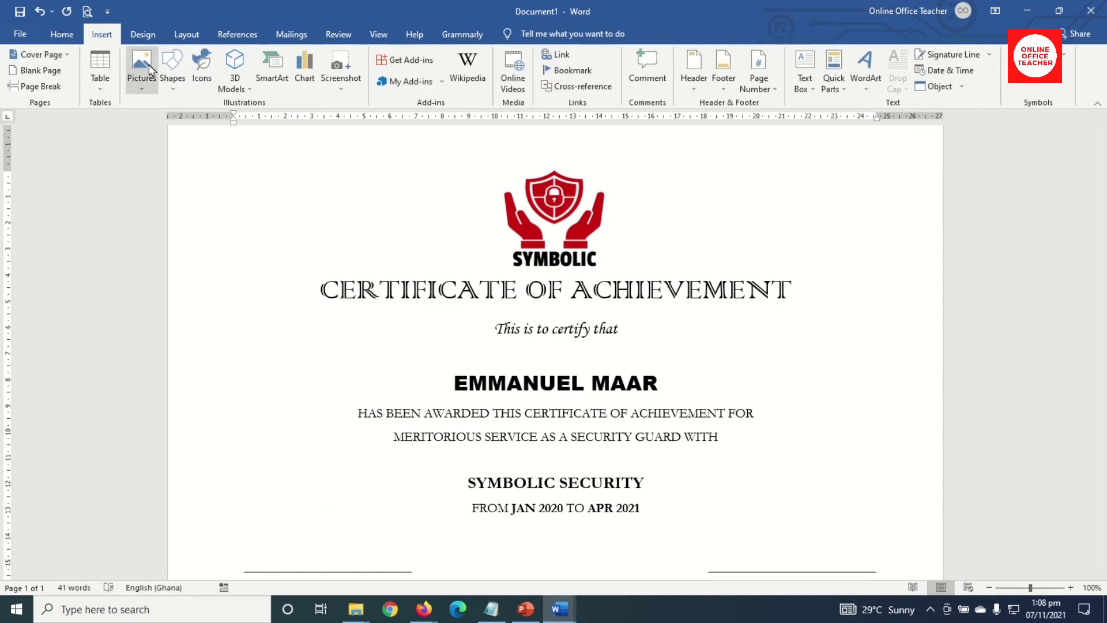
click(172, 84)
click(179, 119)
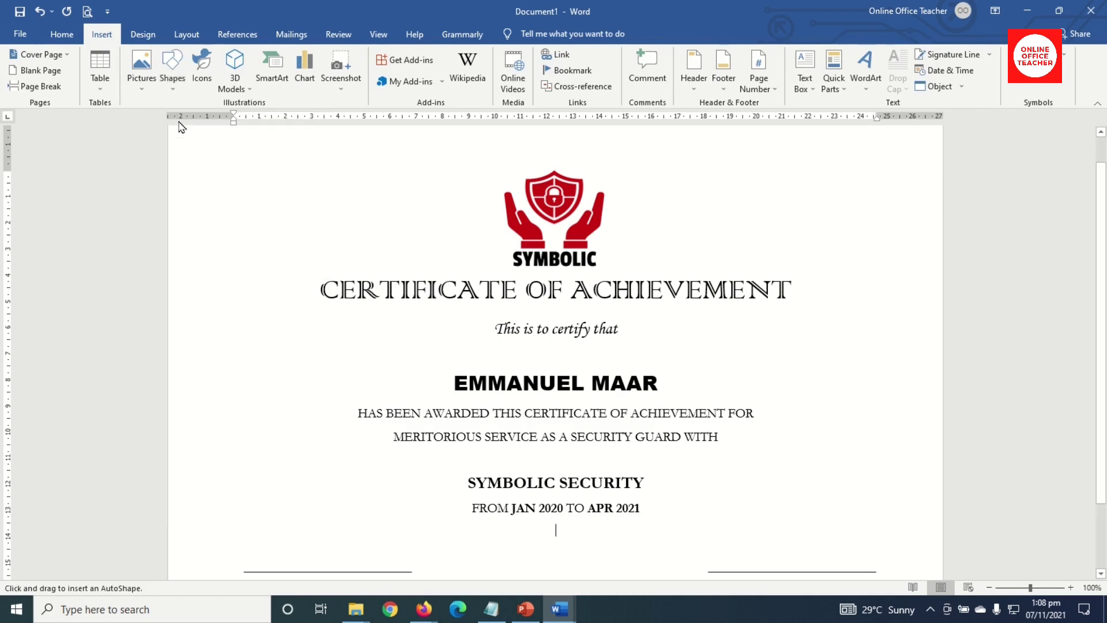
drag(370, 391, 781, 405)
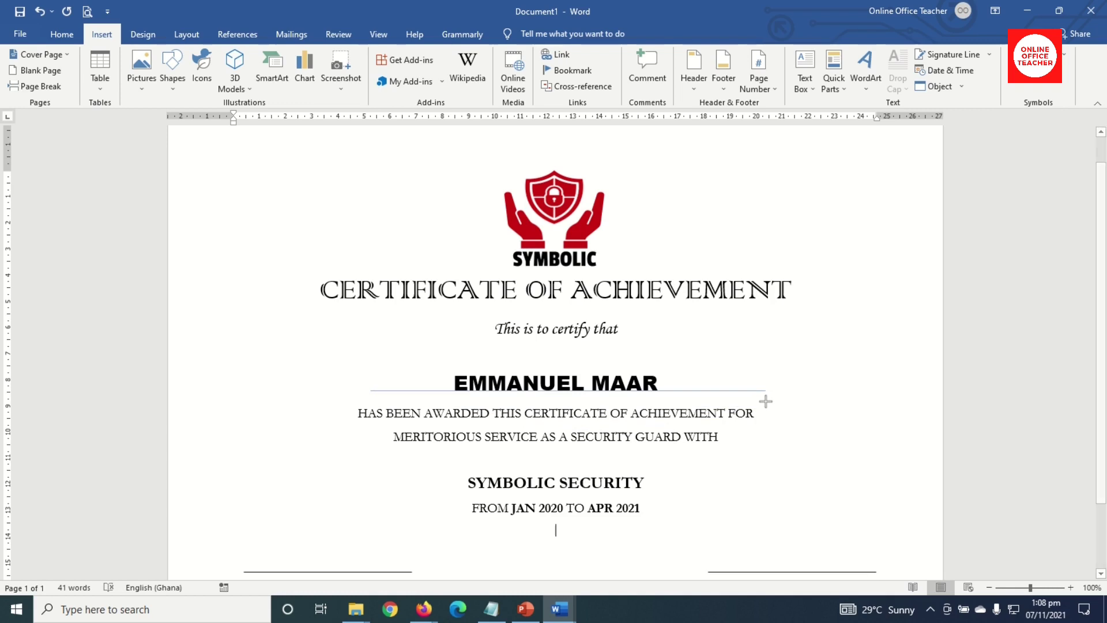
drag(766, 401, 765, 402)
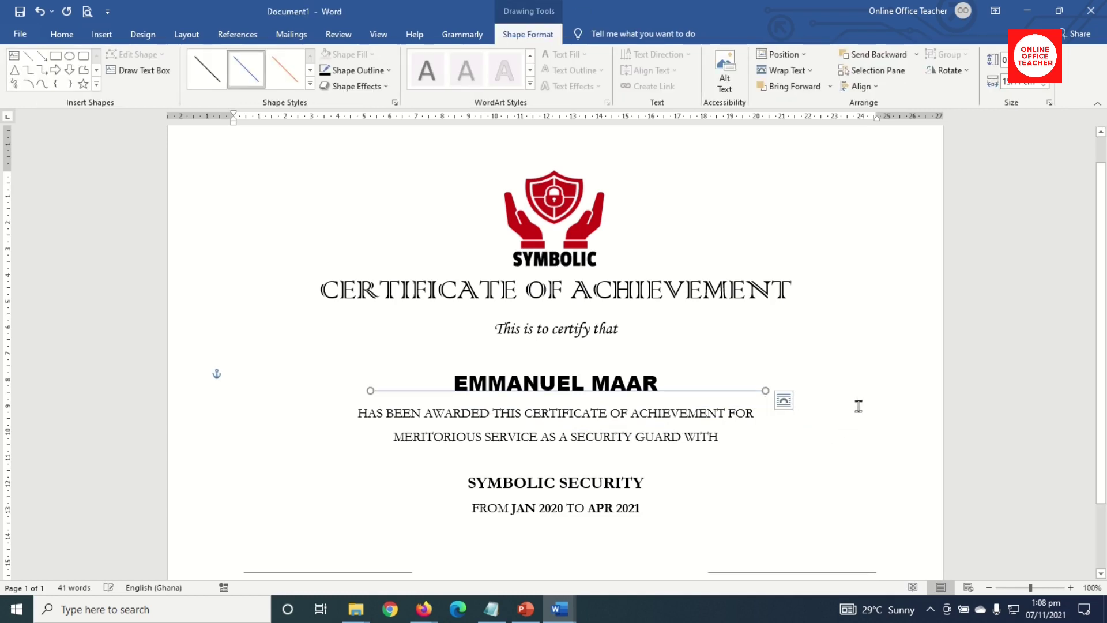
key(Down)
key(Down)
key(Down)
key(Down)
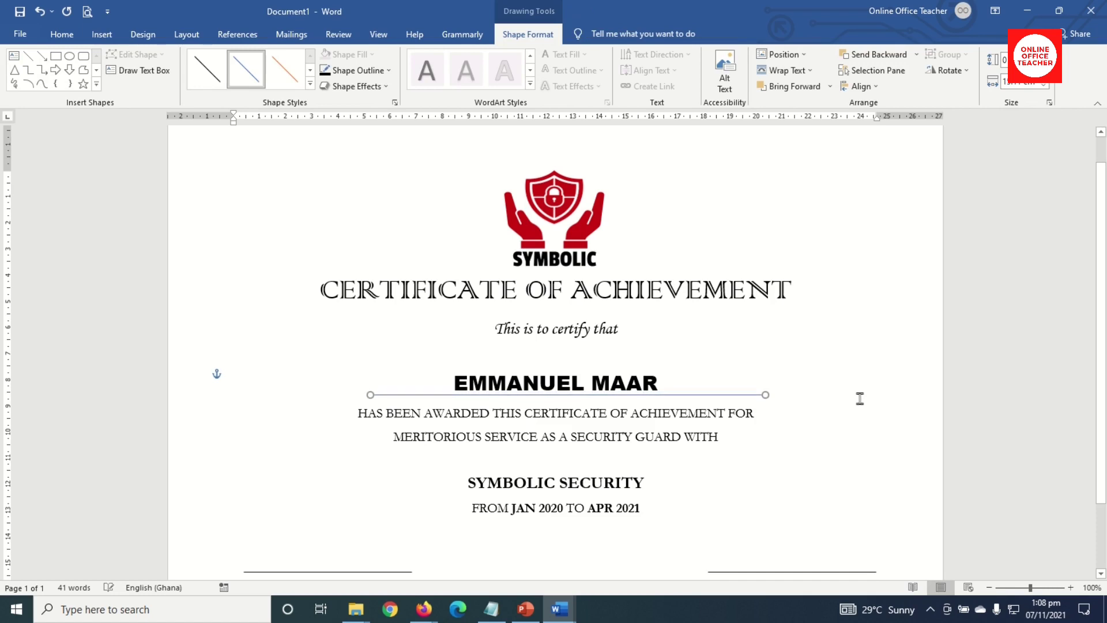
key(Down)
key(Down)
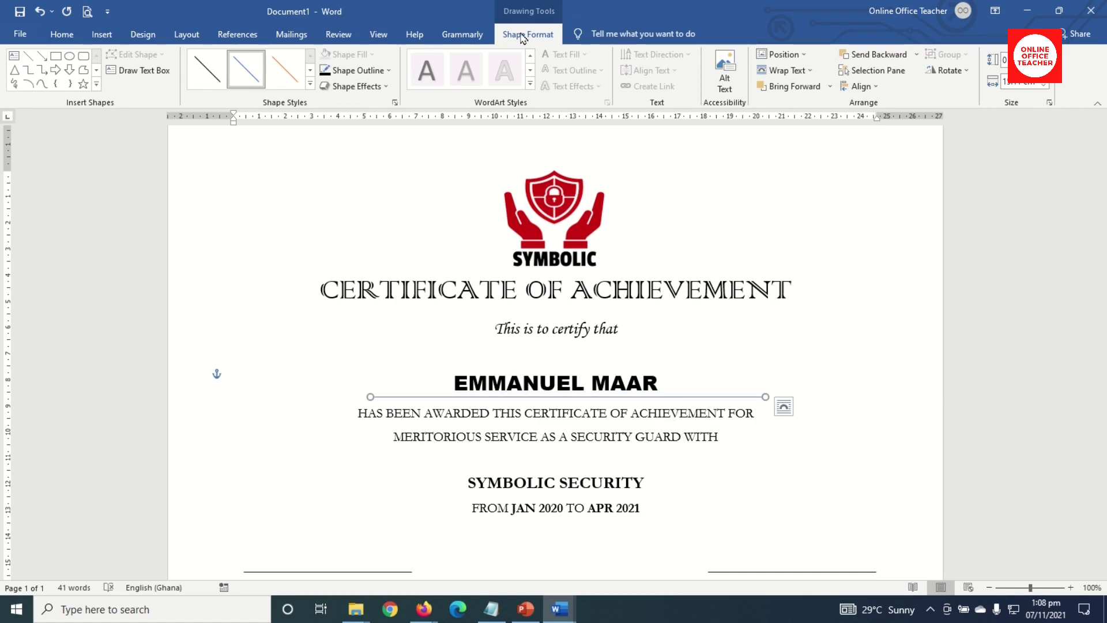
Step: Make the underline black with a 1½ pt weight
click(369, 72)
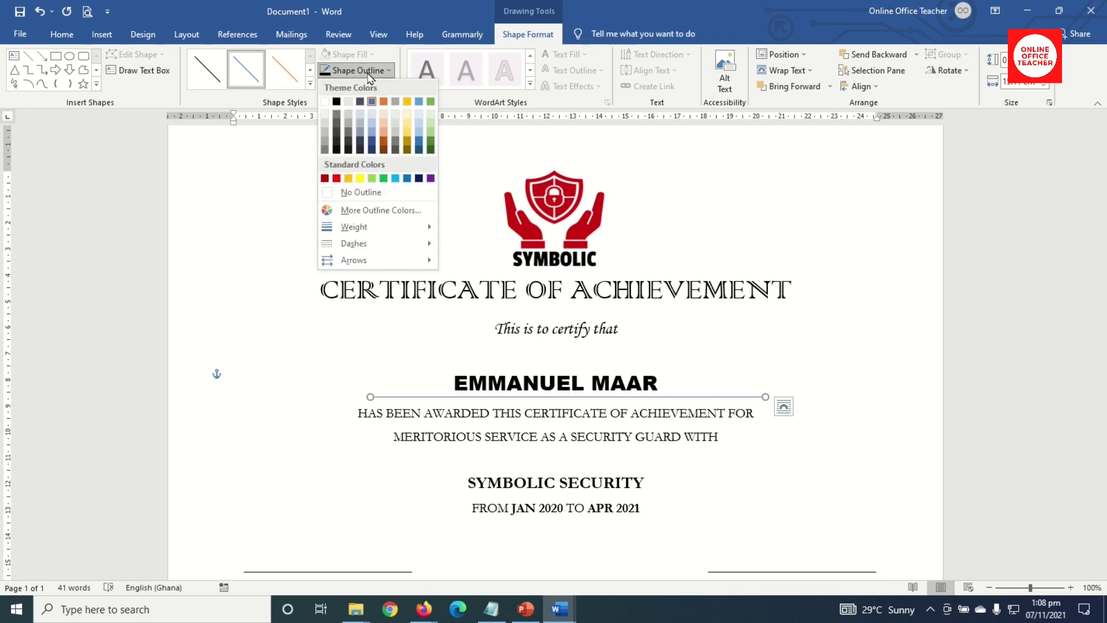
click(336, 102)
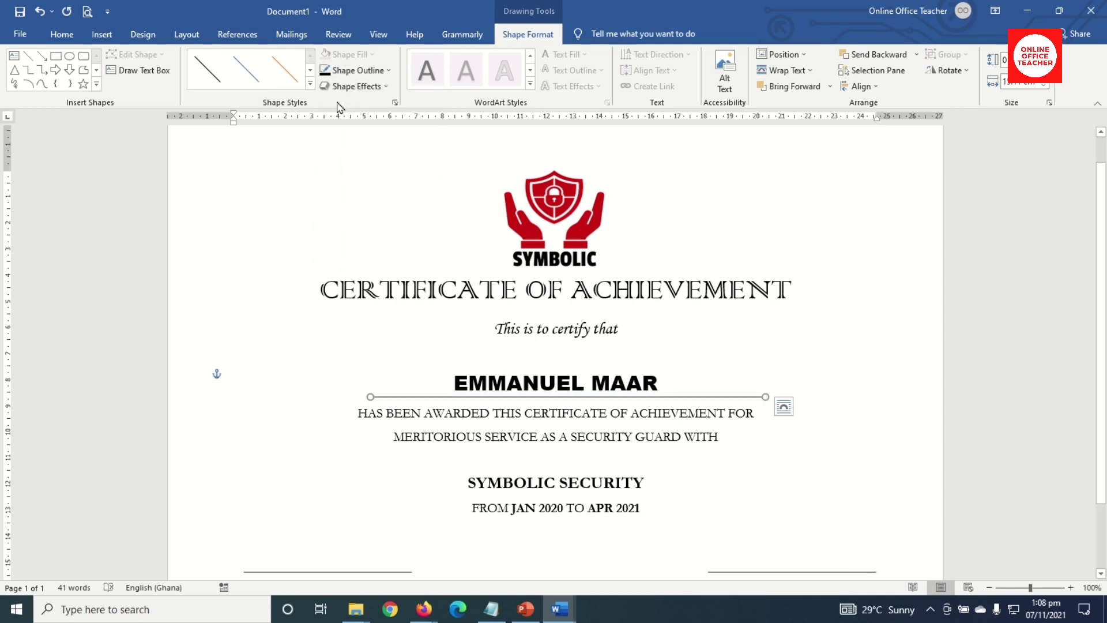
click(373, 71)
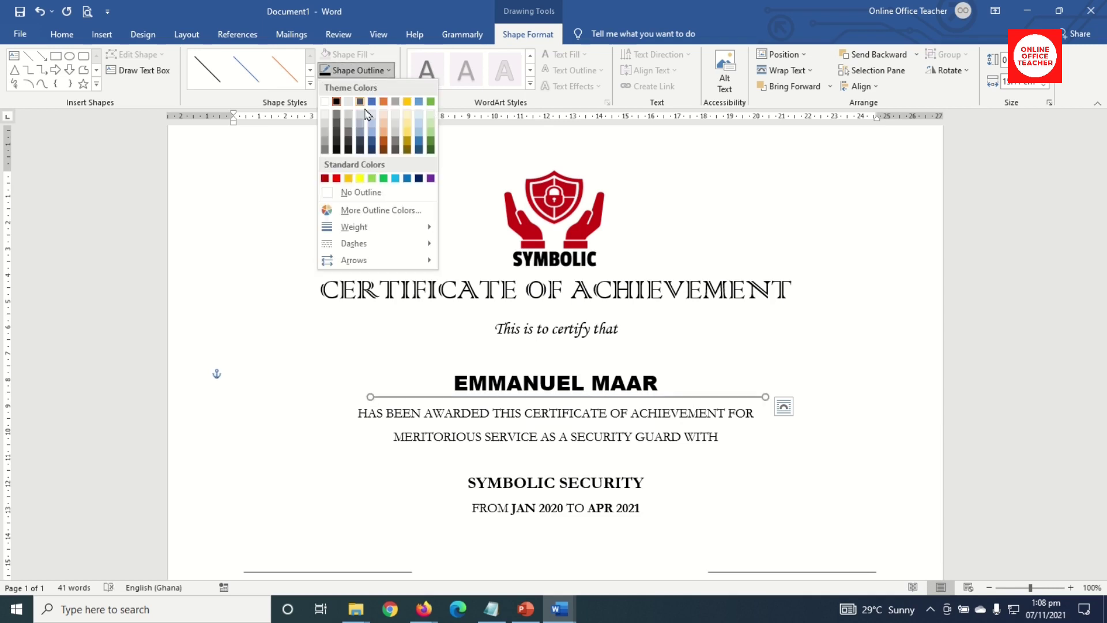
mouse_move(366, 228)
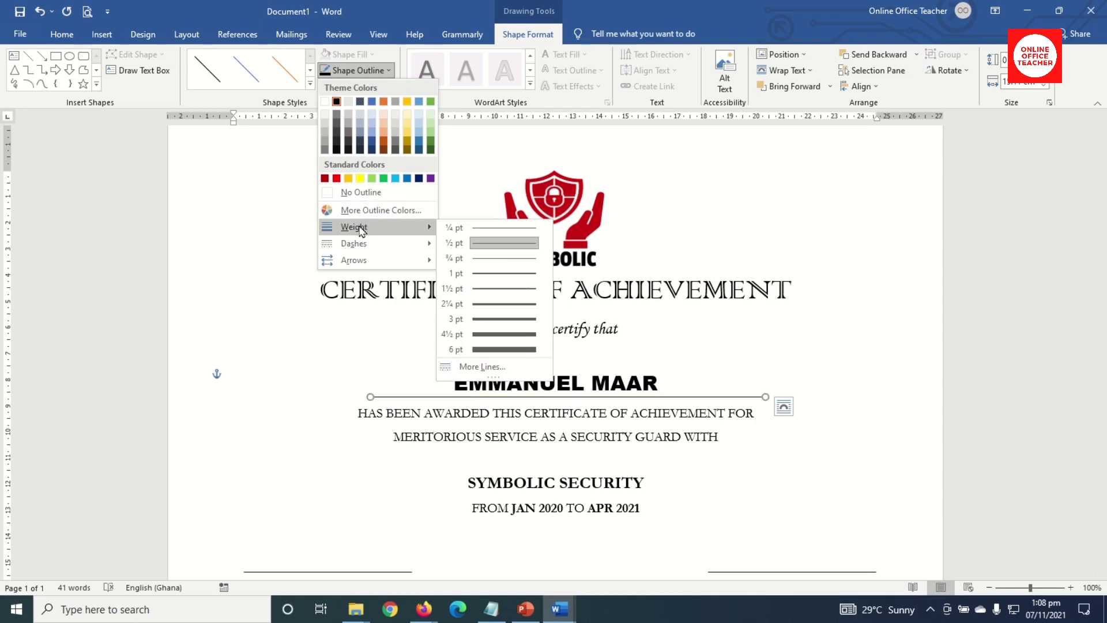
click(509, 288)
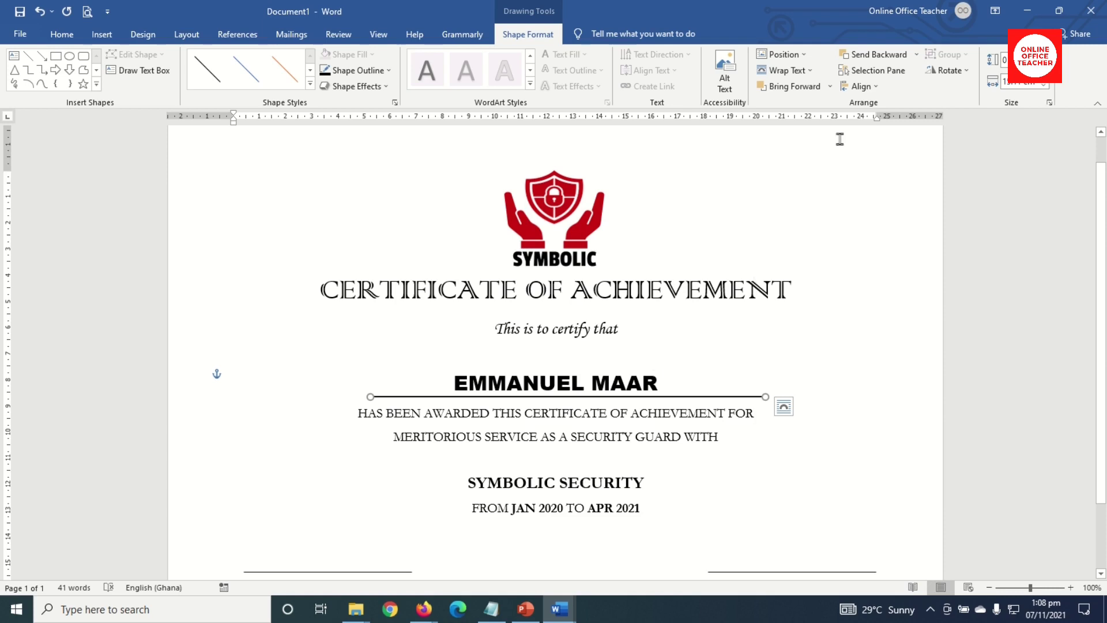
Step: Centre the underline horizontally on the page
click(865, 89)
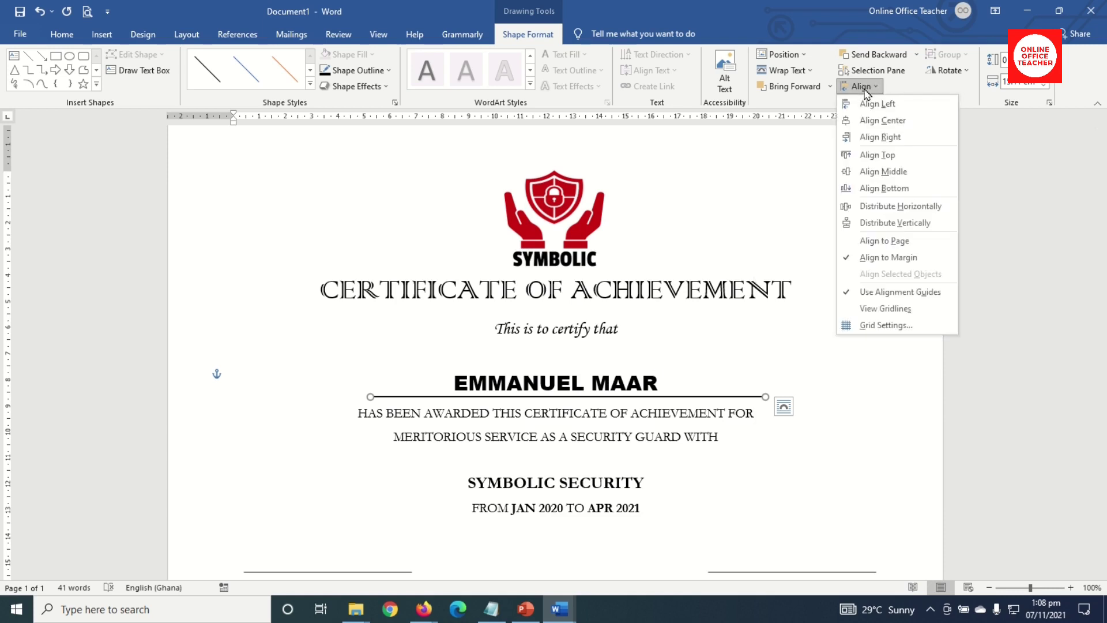
click(885, 121)
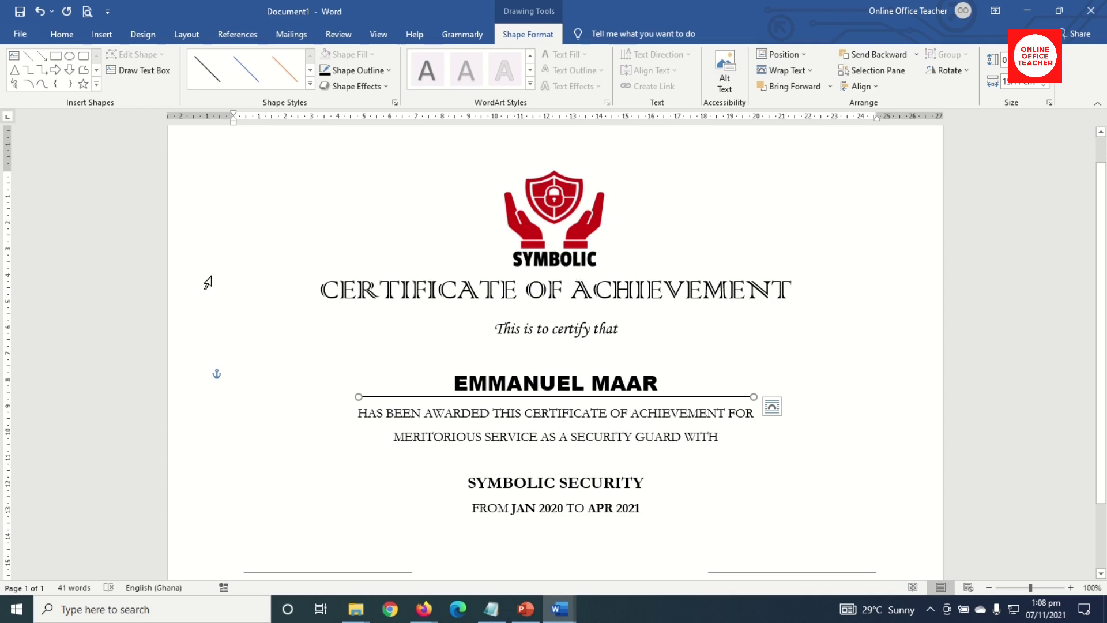
scroll(263, 377, up, 1)
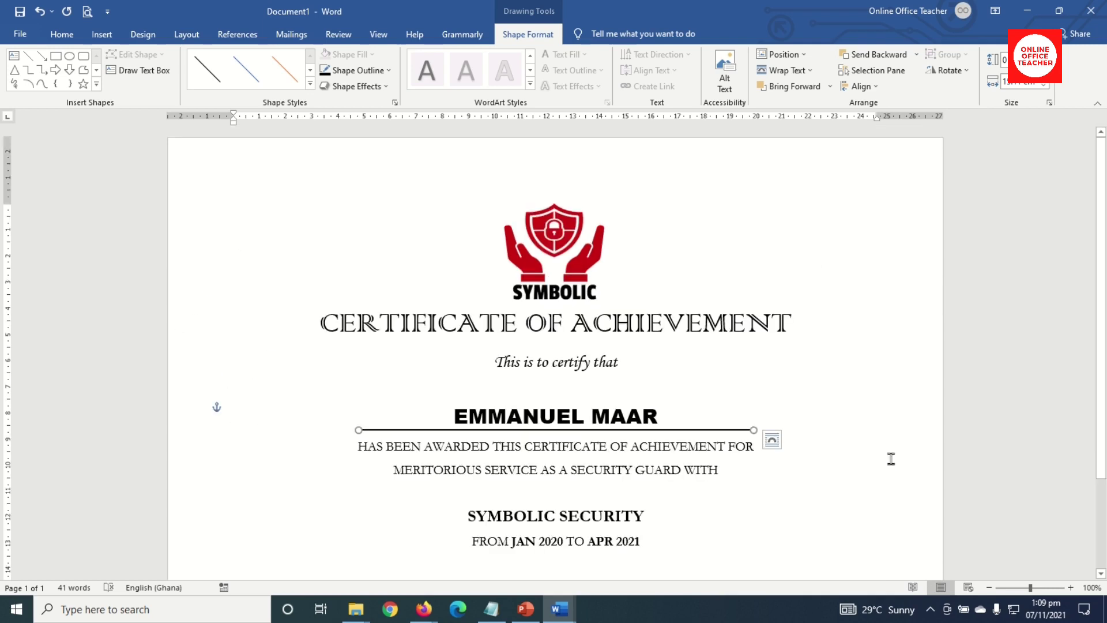
click(907, 411)
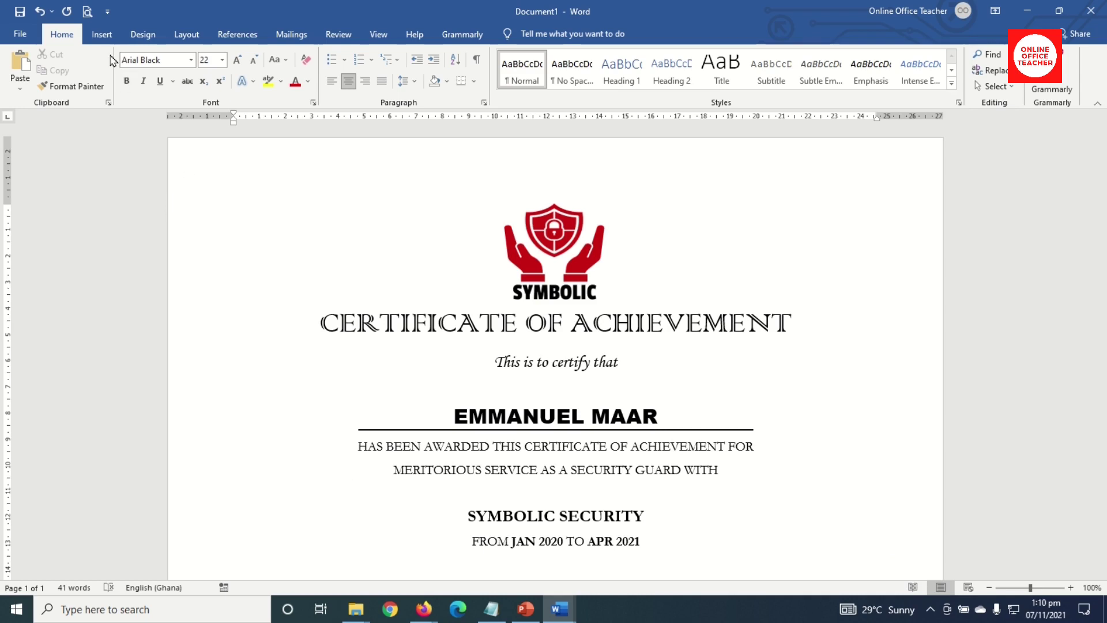
Step: Insert the SEAL picture from the computer into the certificate
click(101, 34)
click(138, 70)
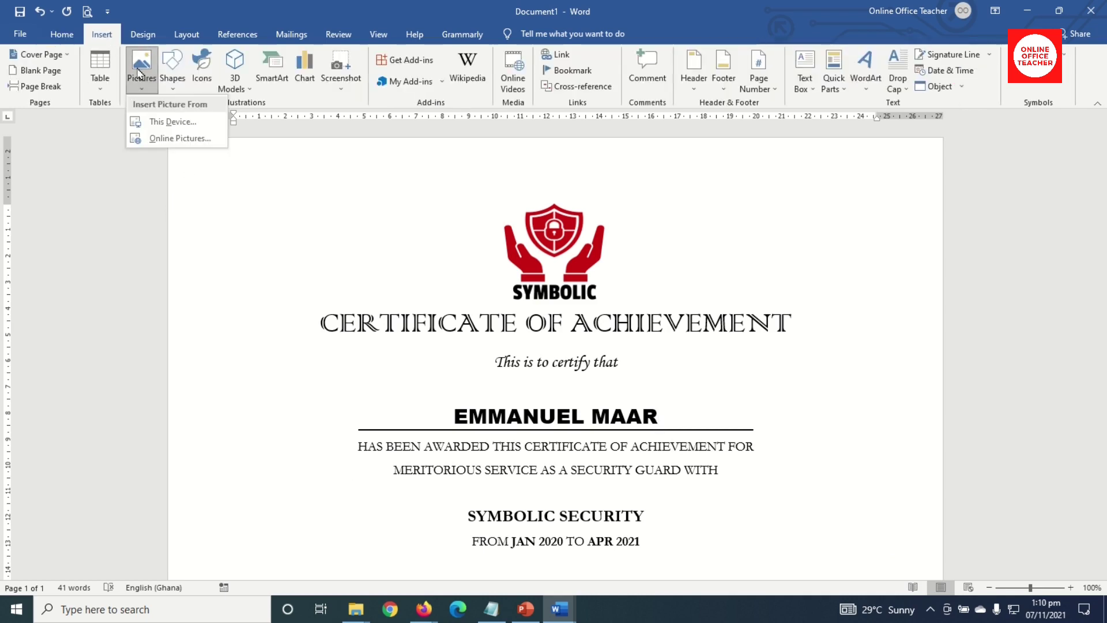
click(168, 118)
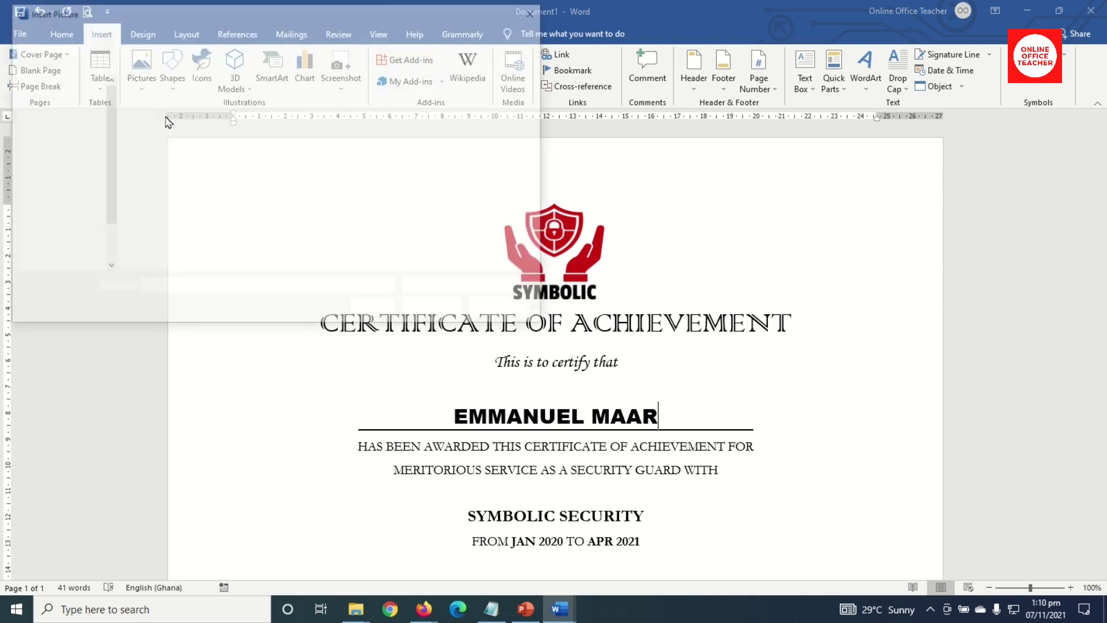
click(159, 103)
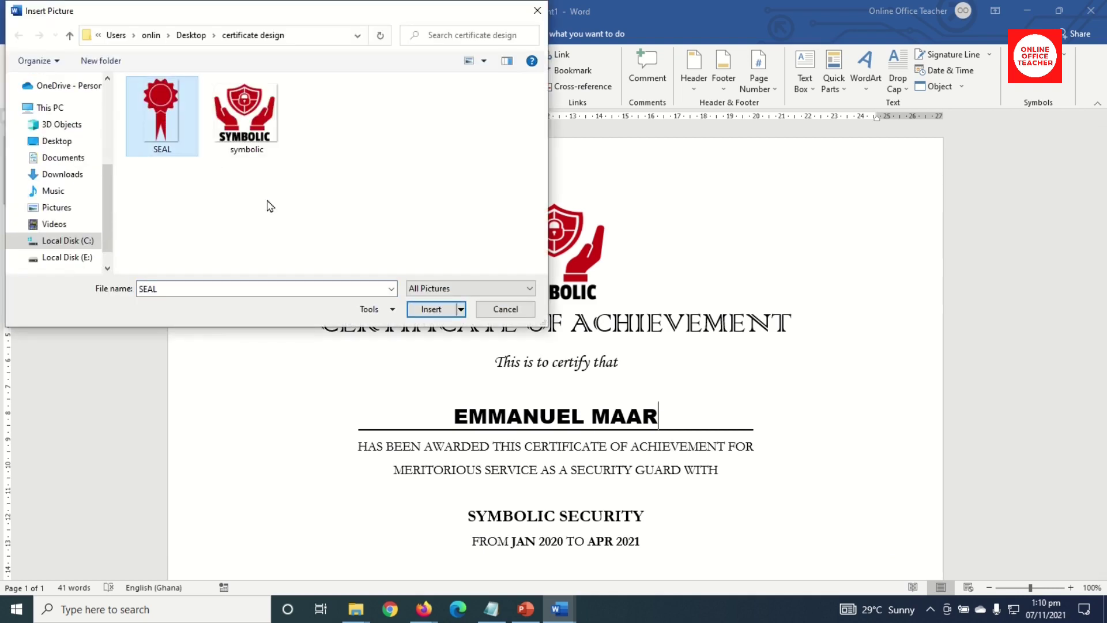
click(447, 311)
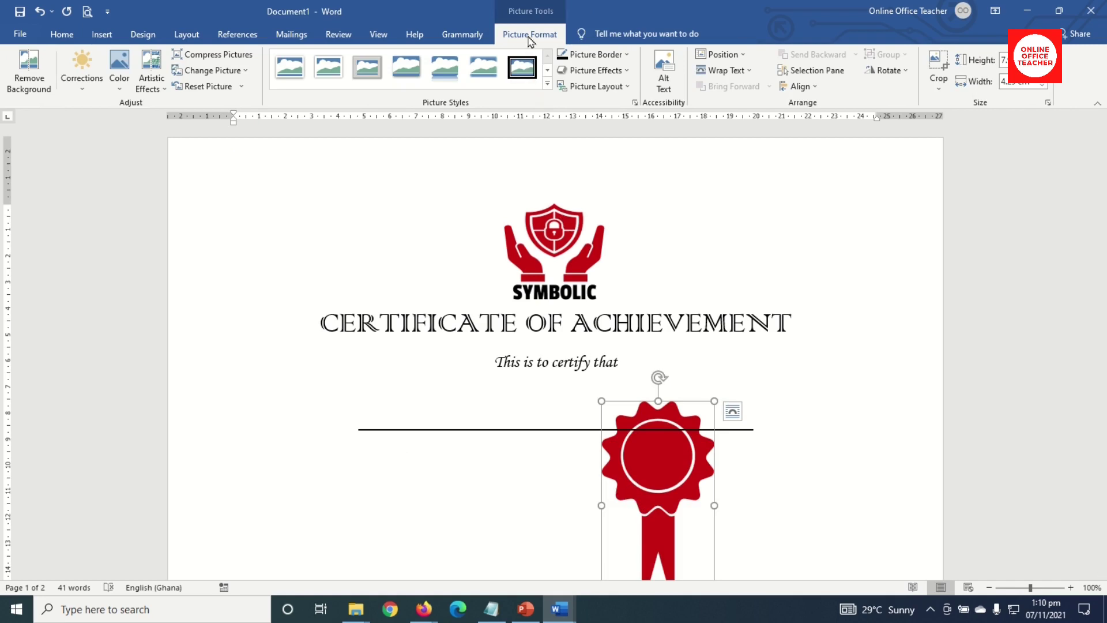
Step: Set the seal to In Front of Text and move it to the left beside the title
click(740, 71)
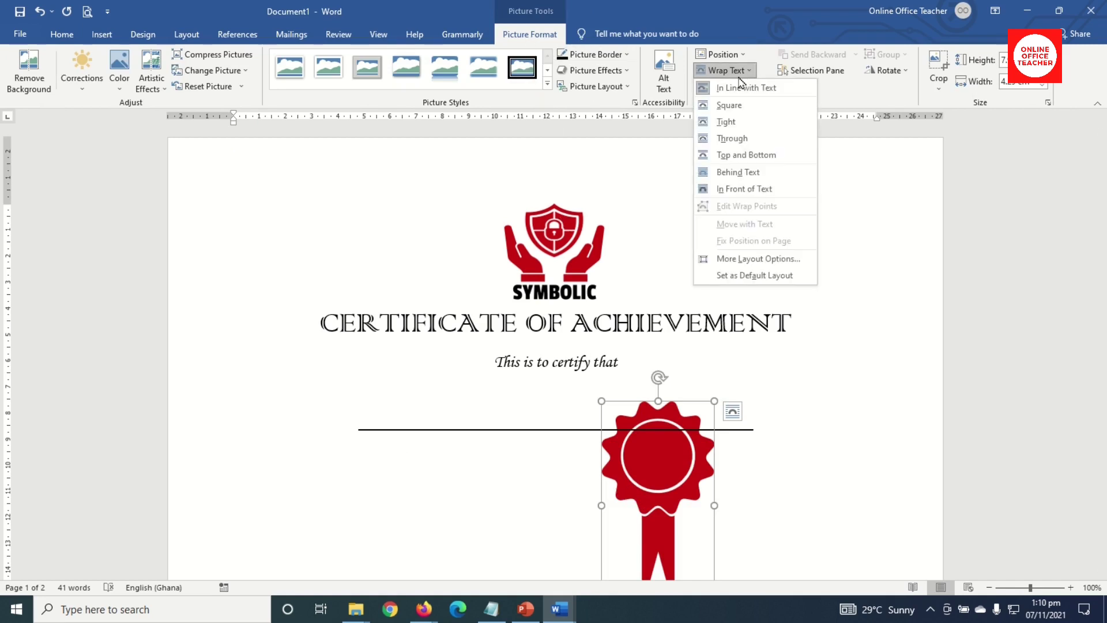
click(738, 189)
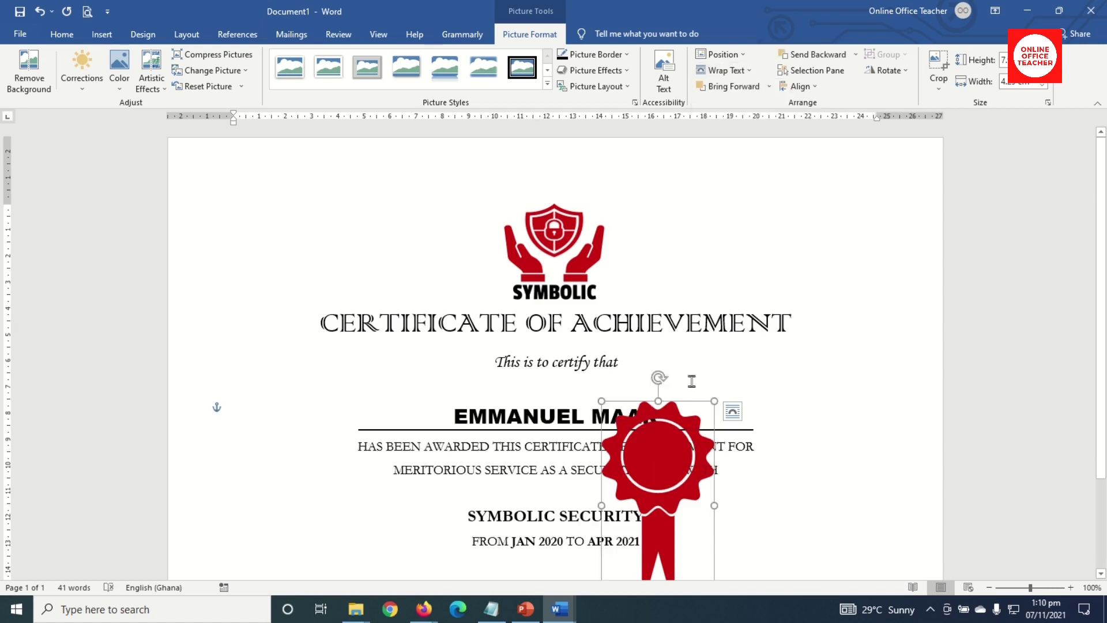
drag(659, 456, 257, 358)
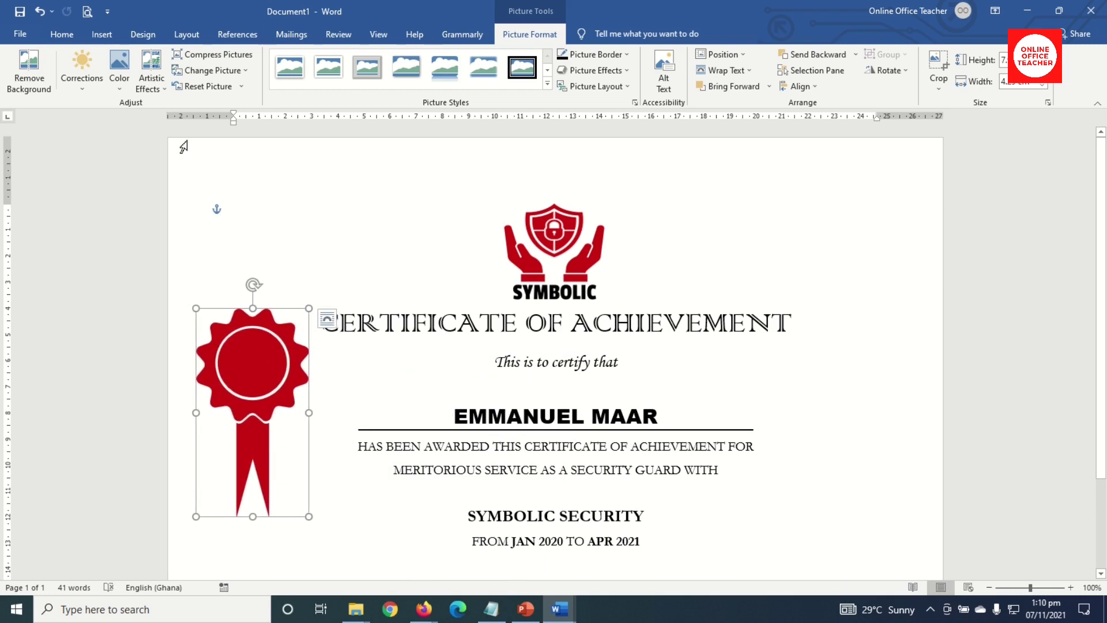
click(102, 36)
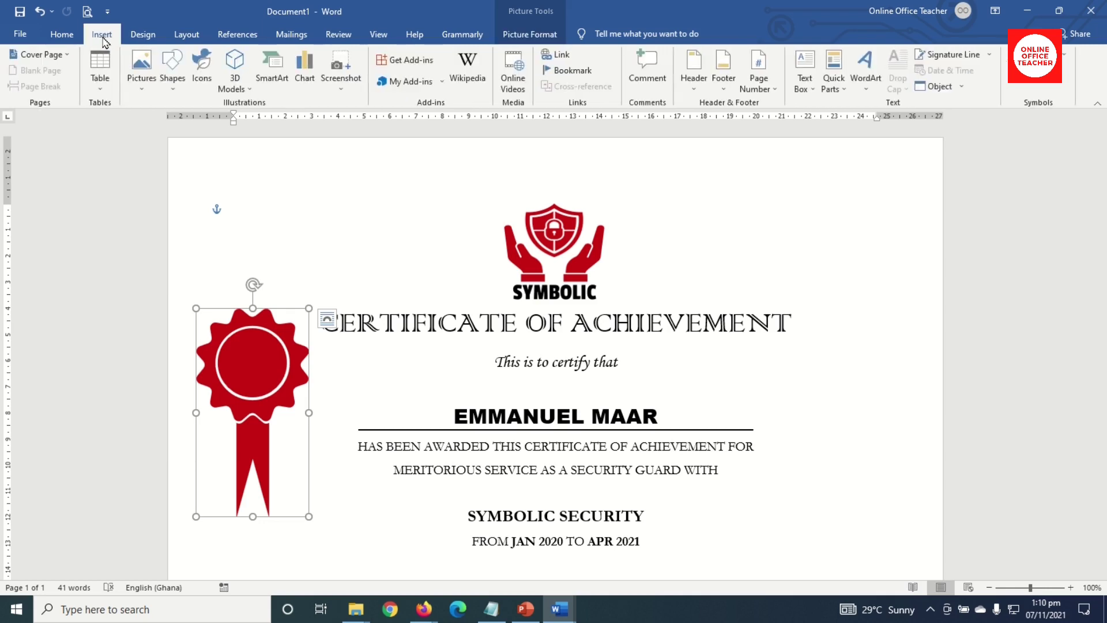
Step: Draw a narrow rectangle from the page top down to the seal, centred above it
click(179, 75)
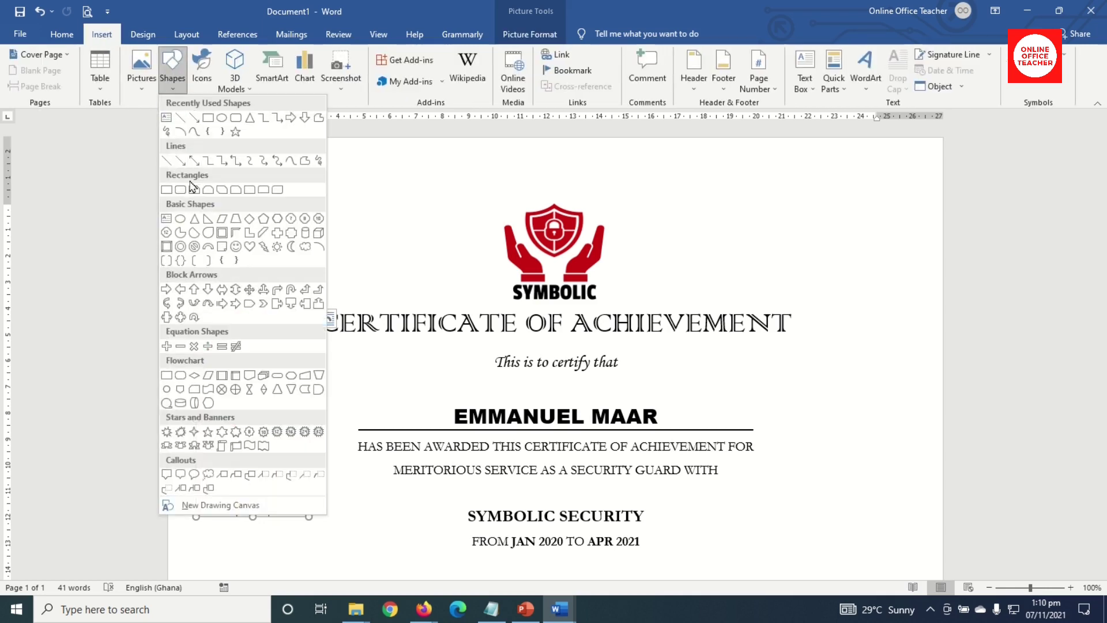
click(167, 190)
drag(228, 140, 268, 332)
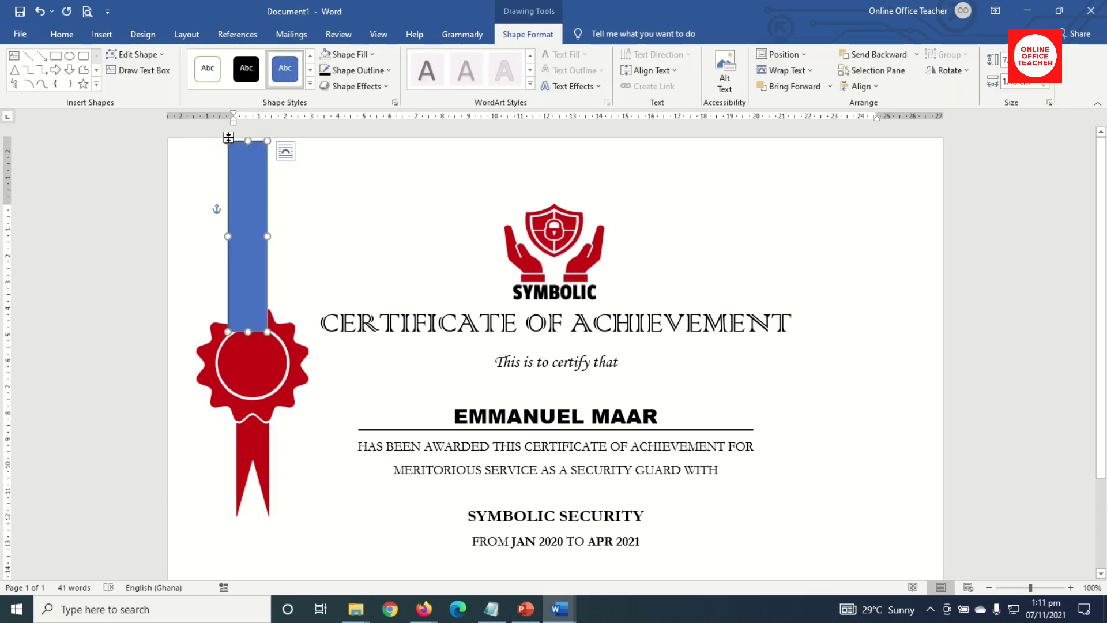
key(Up)
key(Up)
key(Up)
key(Up)
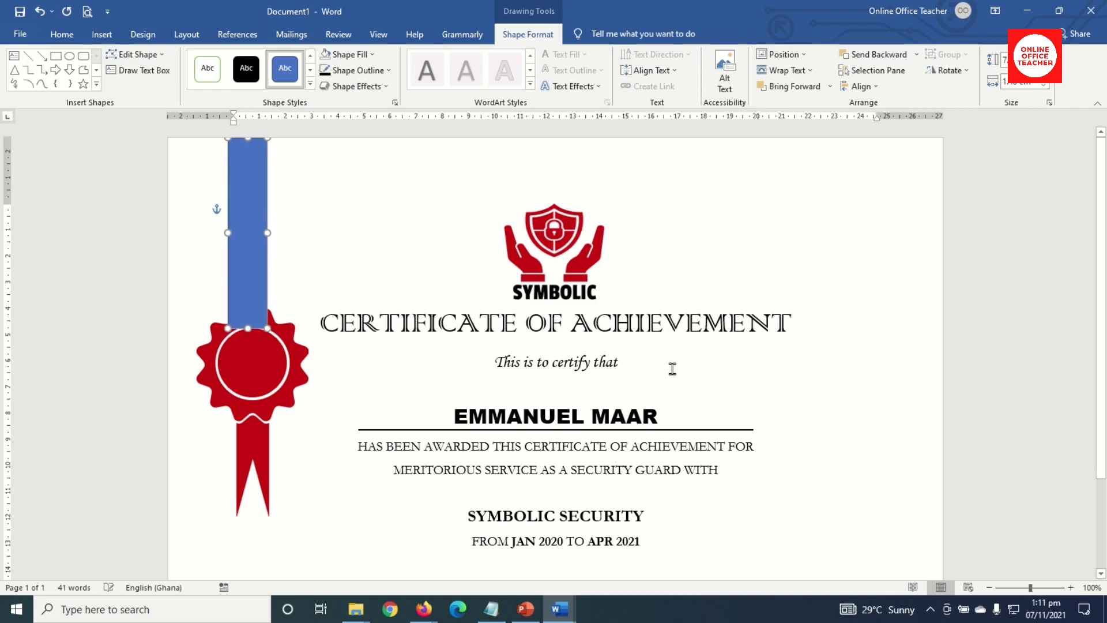
key(Up)
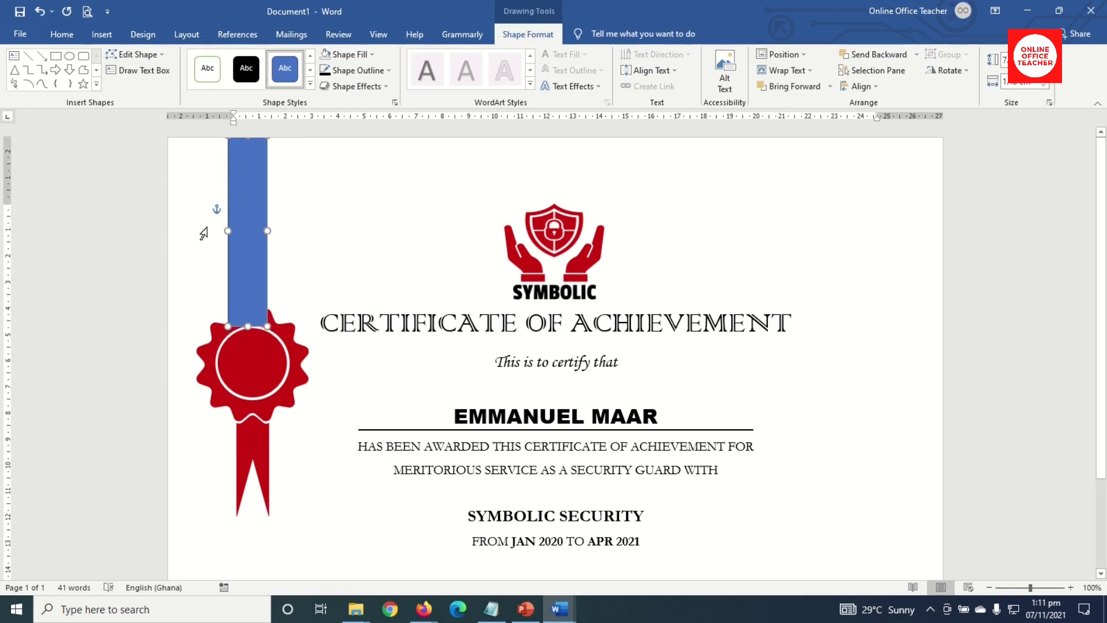
drag(227, 231, 241, 238)
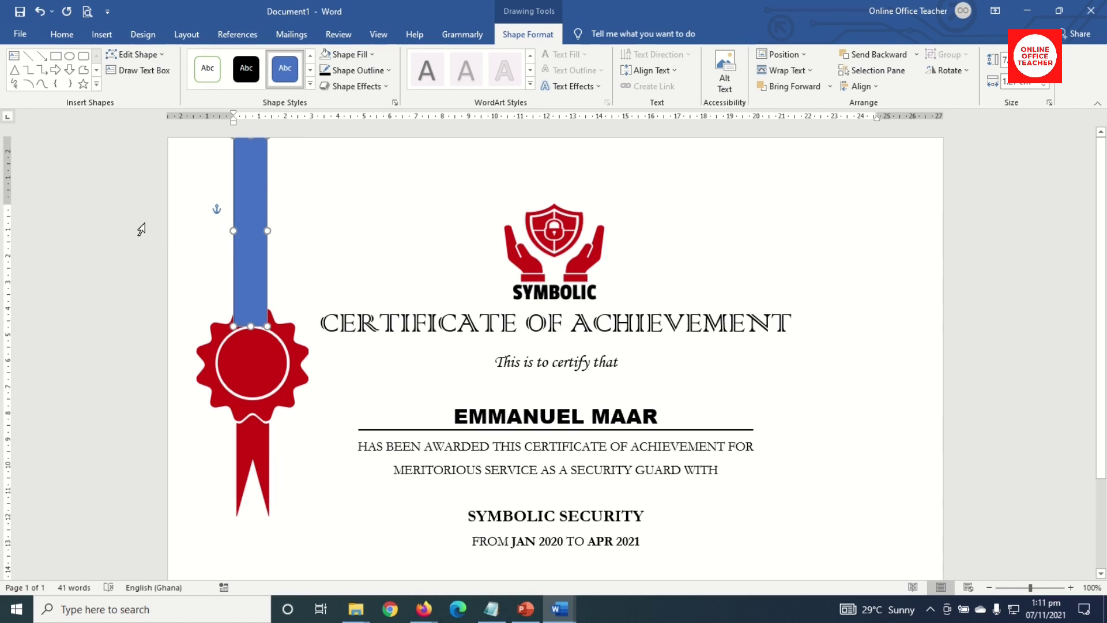
key(Right)
key(Right)
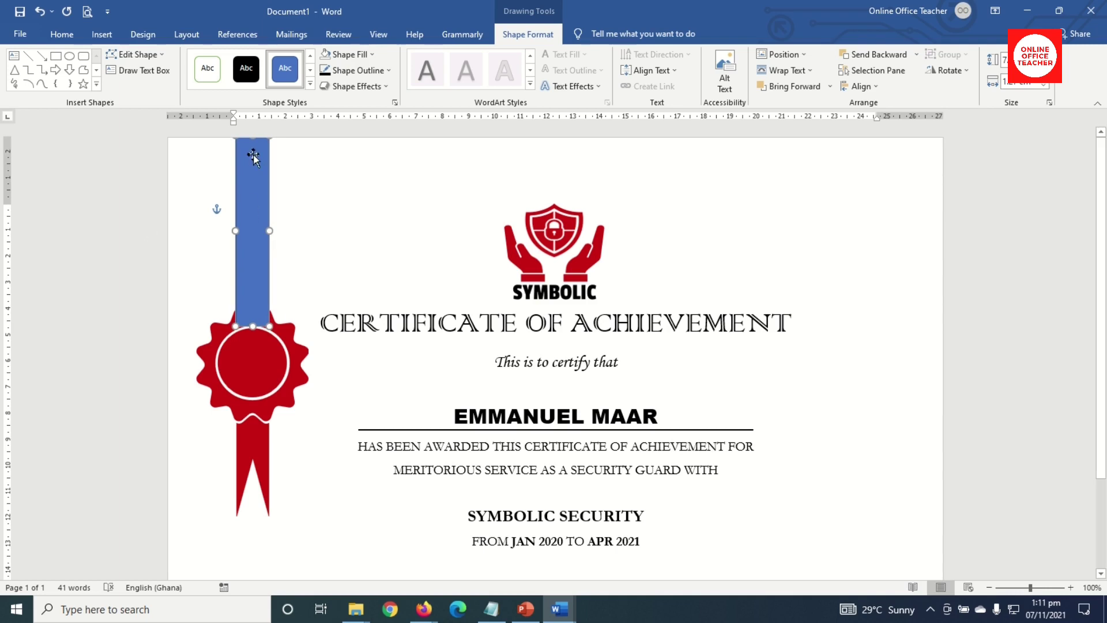
Step: Fill the strip with the custom red hex colour C91212
click(357, 55)
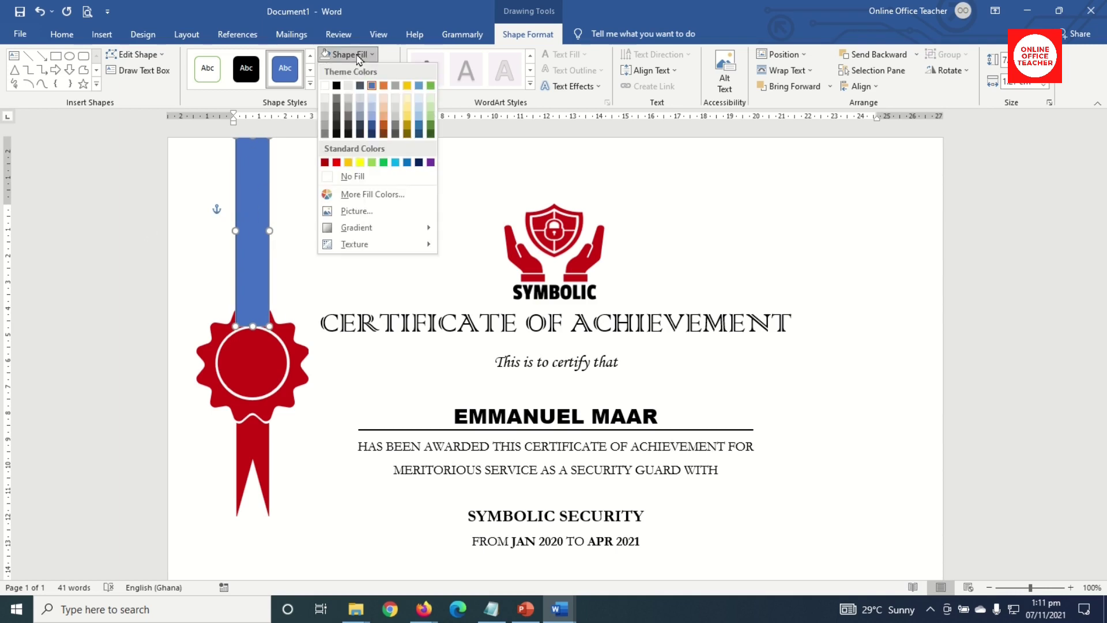
click(368, 196)
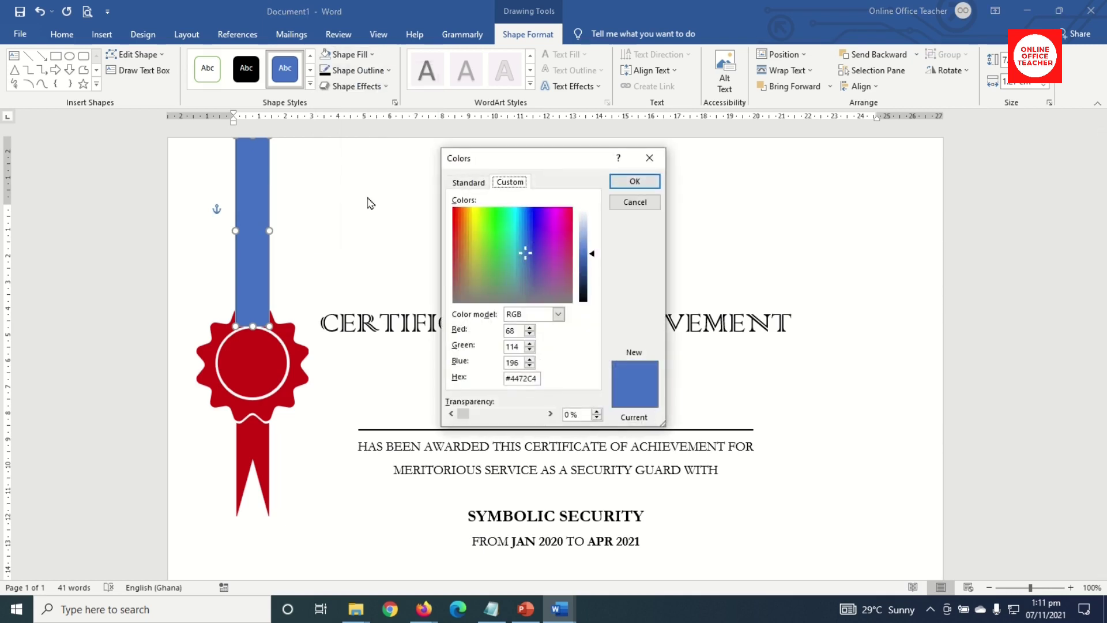
double_click(529, 378)
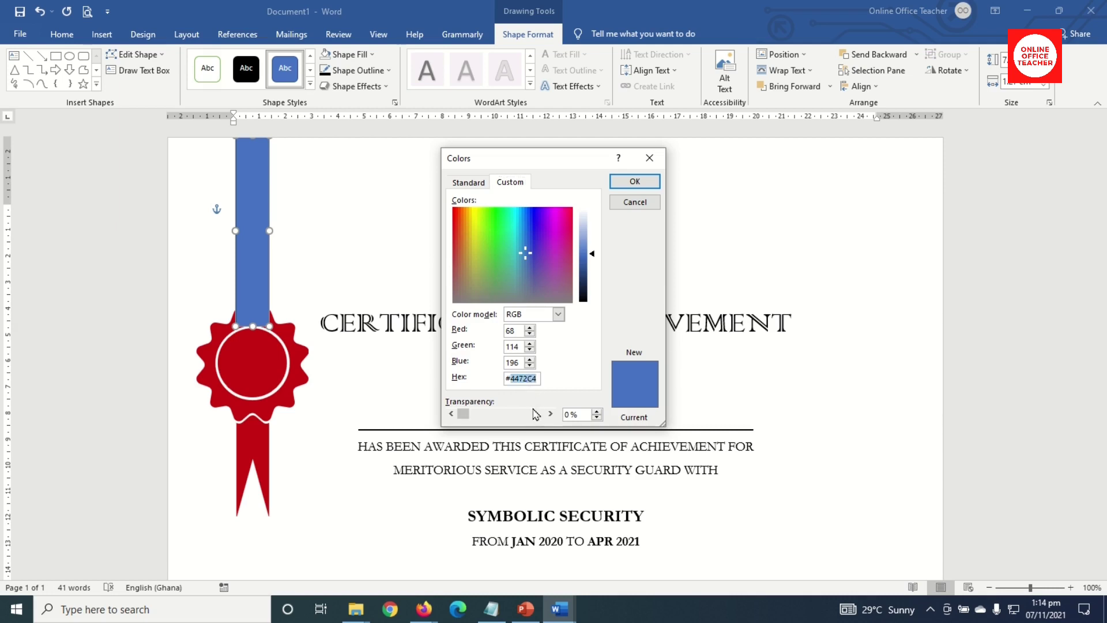
text(C91212)
click(640, 182)
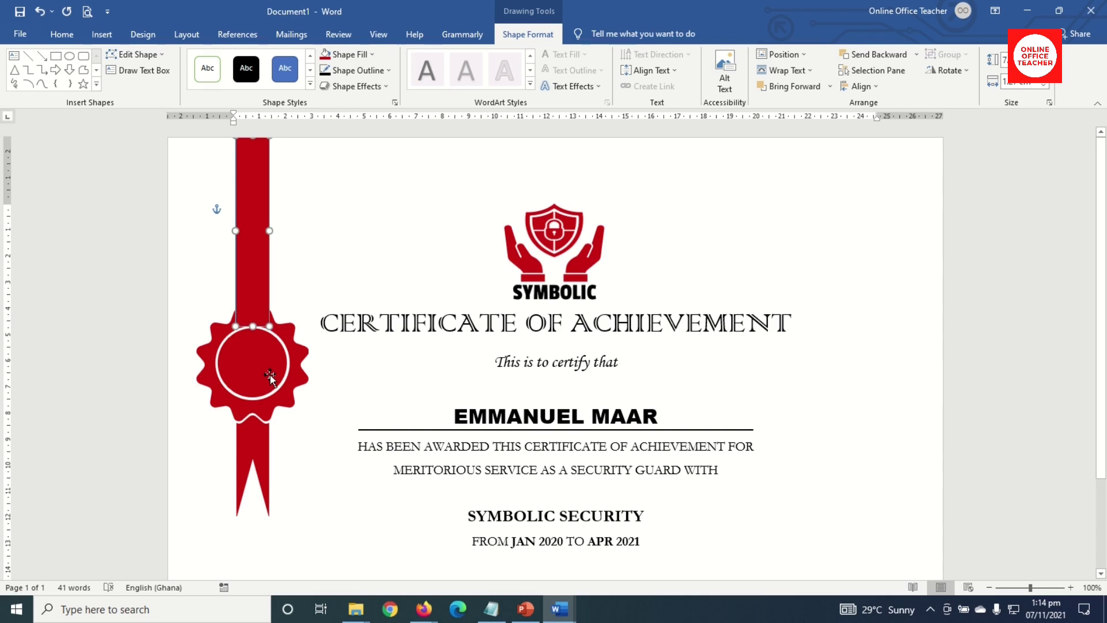
Step: Remove the strip's outline and send it to the back behind the seal
click(366, 71)
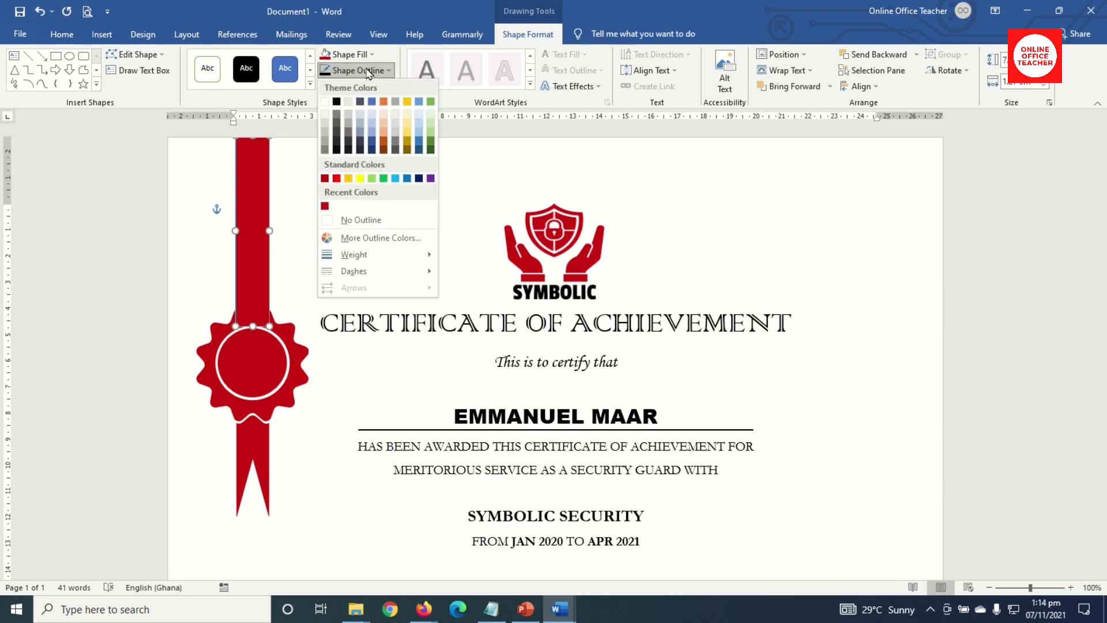
click(353, 222)
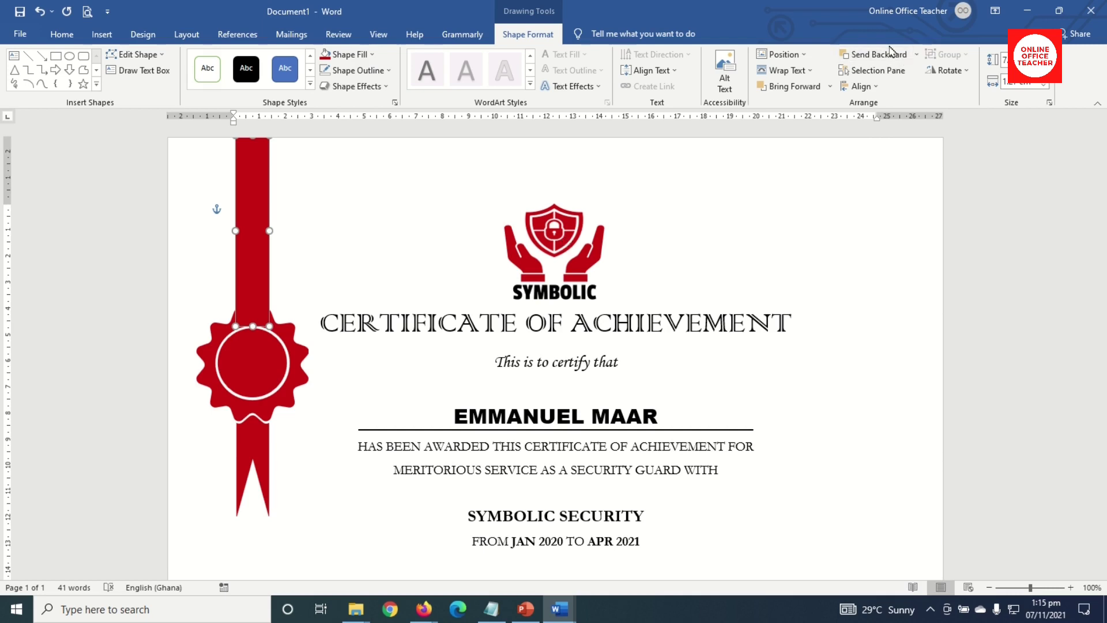
click(917, 57)
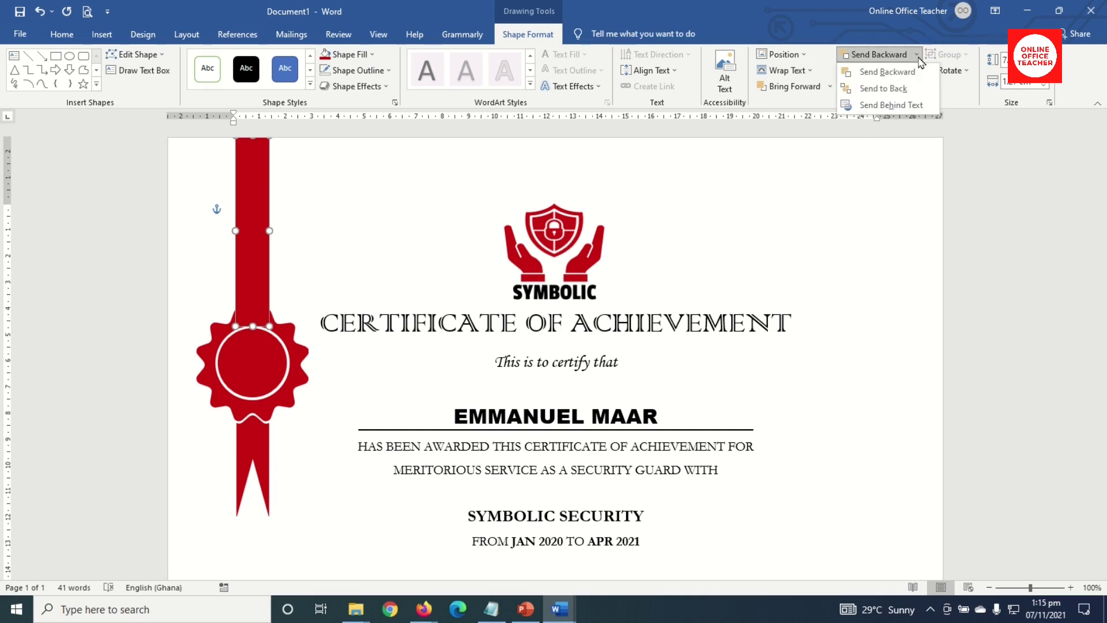
click(894, 89)
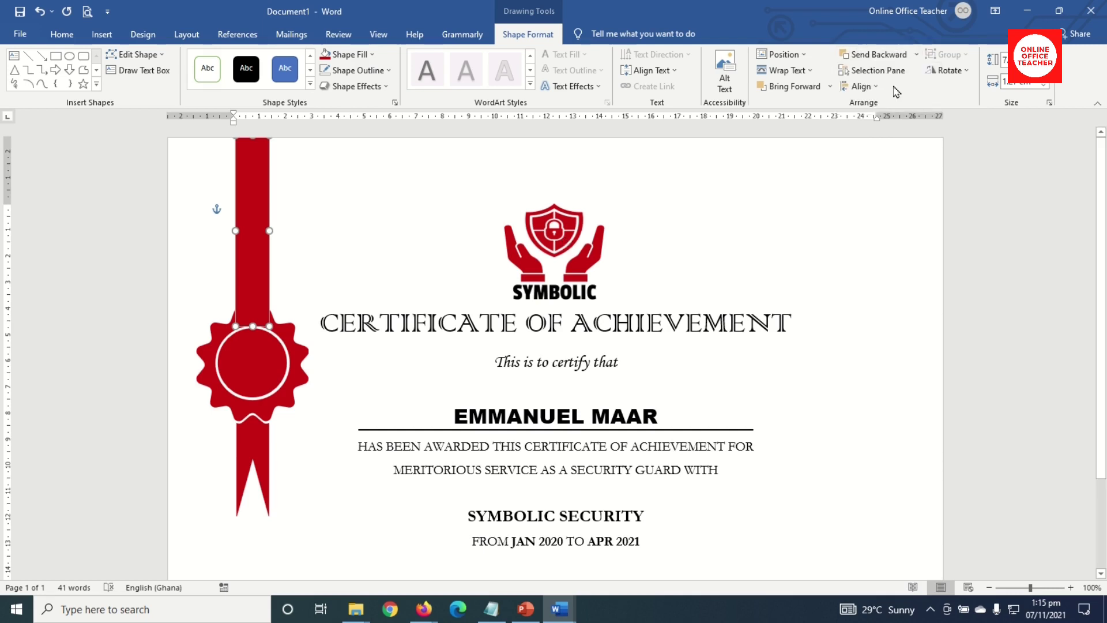
click(714, 321)
Step: Zoom out to view the whole certificate page
scroll(717, 322, down, 2)
scroll(830, 334, up, 2)
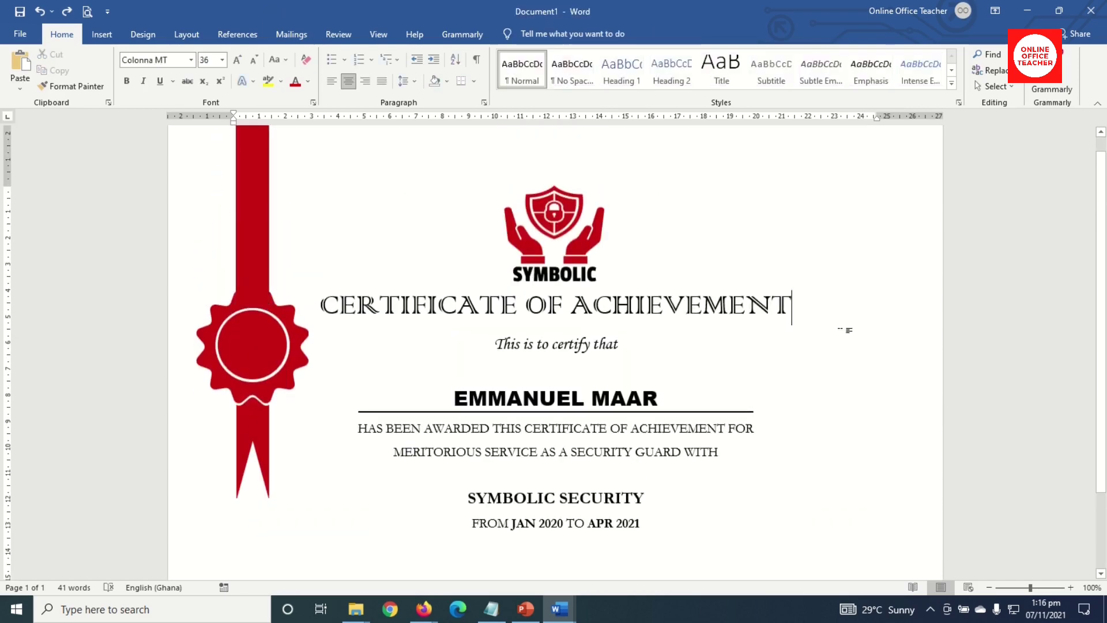
scroll(741, 349, down, 3)
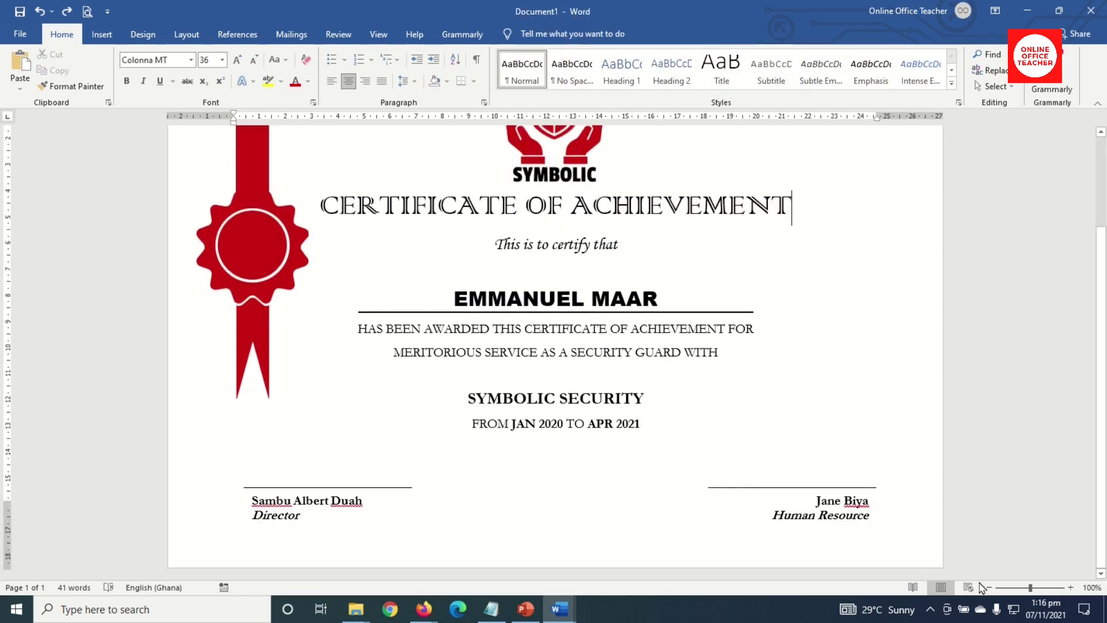
click(988, 587)
click(989, 587)
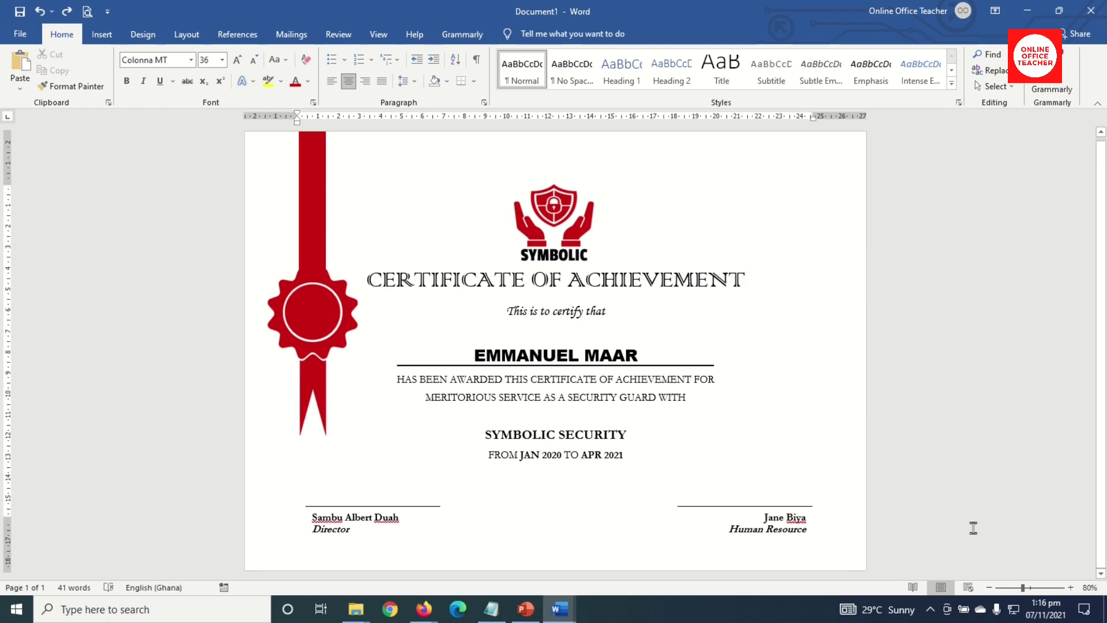